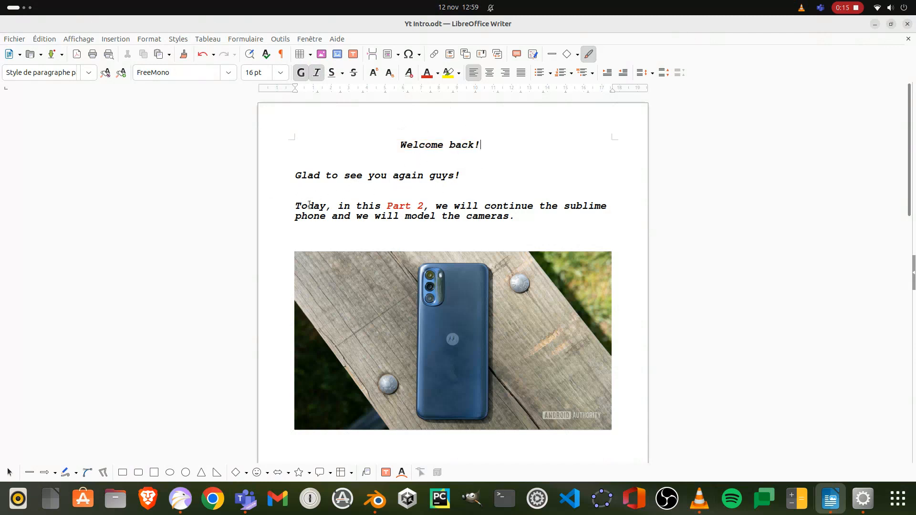
Step: Read through the introduction document, highlighting "Part 2" and "Let's get started"
{"action": "left_click_drag", "start_coordinate": [388, 207], "coordinate": [423, 207]}
{"action": "left_click", "coordinate": [431, 205]}
{"action": "scroll", "coordinate": [453, 309], "scroll_direction": "down", "scroll_amount": 7}
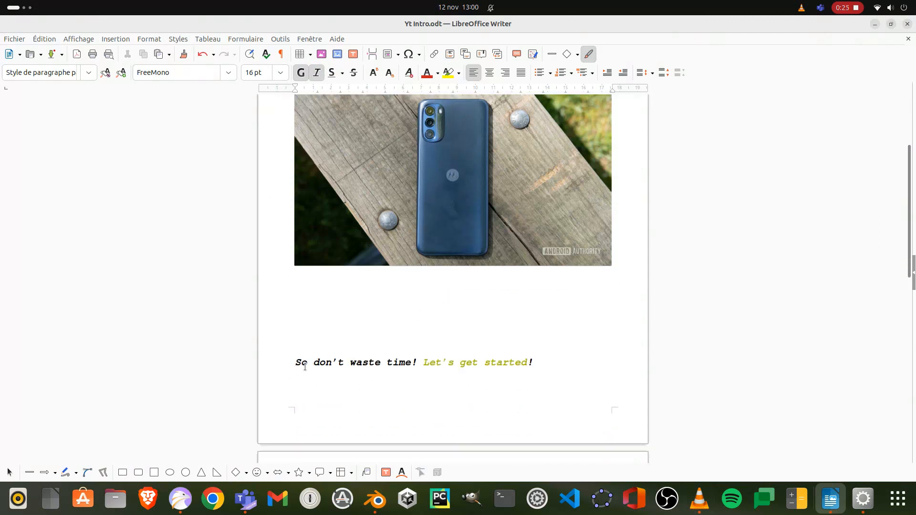
{"action": "left_click_drag", "start_coordinate": [295, 362], "coordinate": [528, 363]}
{"action": "left_click", "coordinate": [528, 362]}
Step: Switch to Blender and view the phone mesh in wireframe from the right side against the reference photo
{"action": "left_click", "coordinate": [371, 499]}
{"action": "middle_click_drag", "start_coordinate": [524, 288], "coordinate": [451, 294]}
{"action": "key", "text": "KP_3"}
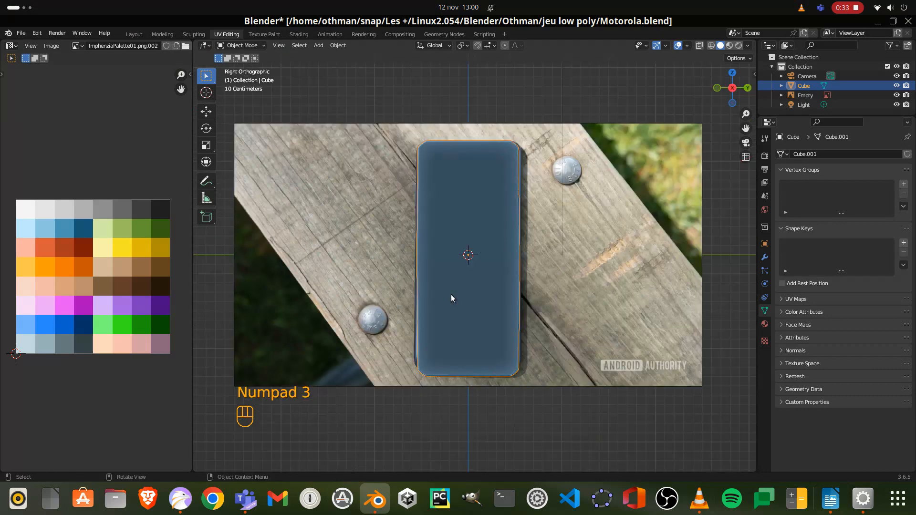
{"action": "scroll", "coordinate": [505, 215], "scroll_direction": "down", "scroll_amount": 2}
{"action": "scroll", "coordinate": [469, 186], "scroll_direction": "up", "scroll_amount": 1}
{"action": "key", "text": "Tab"}
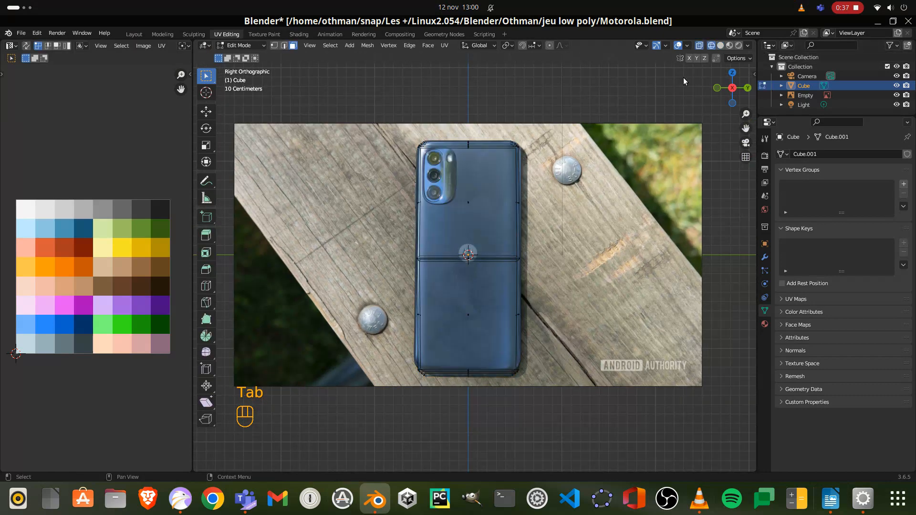
{"action": "middle_click_drag", "start_coordinate": [511, 228], "coordinate": [536, 289], "text": "shift"}
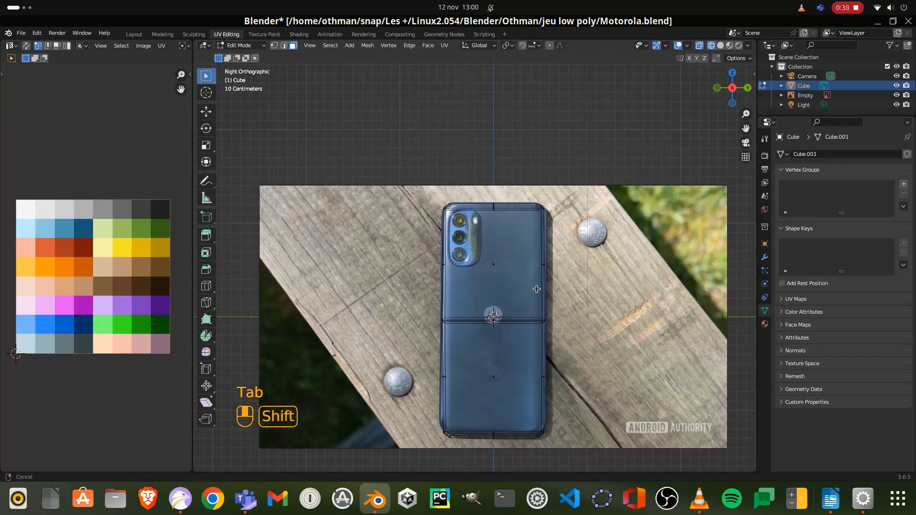
Step: Return to Object Mode and add a cylinder mesh to the scene
{"action": "key", "text": "Tab"}
{"action": "key", "text": "shift+a"}
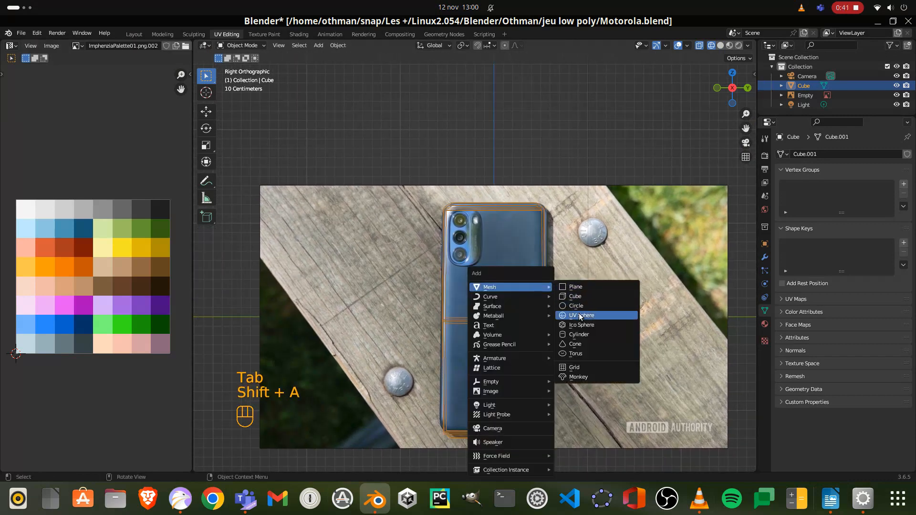
{"action": "left_click", "coordinate": [581, 335]}
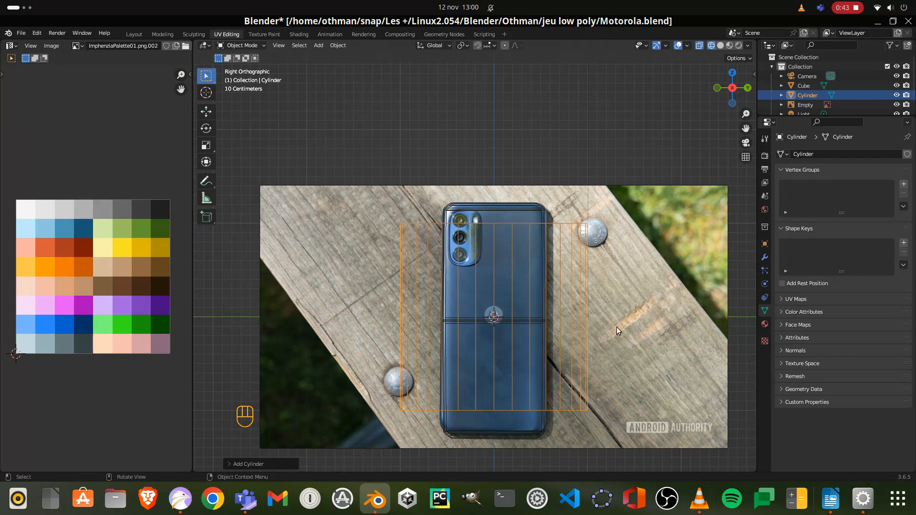
Step: Show the scene in solid shading and rotate the cylinder 90° about the Y axis
{"action": "left_click", "coordinate": [721, 45]}
{"action": "middle_click_drag", "start_coordinate": [668, 167], "coordinate": [642, 282]}
{"action": "scroll", "coordinate": [642, 281], "scroll_direction": "down", "scroll_amount": 2}
{"action": "key", "text": "r"}
{"action": "type", "text": "y"}
{"action": "type", "text": "90"}
{"action": "key", "text": "Return"}
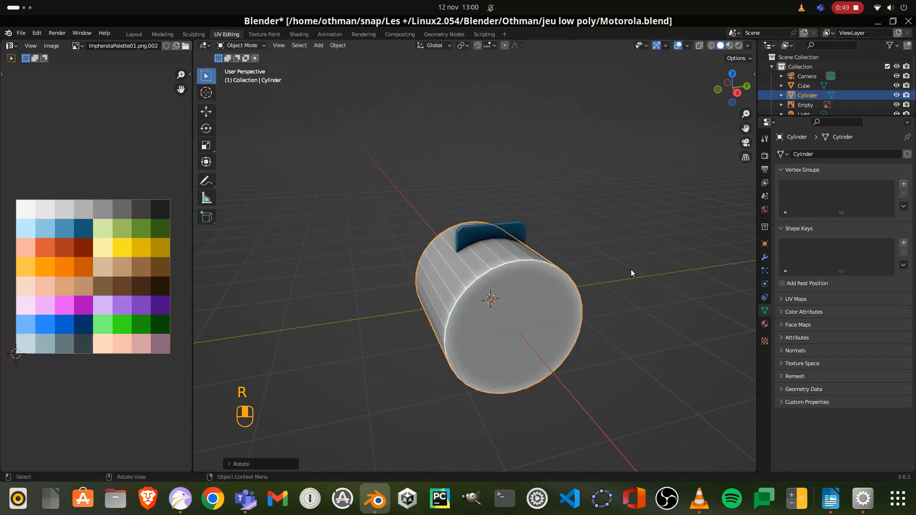
Step: Scale the cylinder down along the X axis into a thin disc
{"action": "middle_click_drag", "start_coordinate": [582, 299], "coordinate": [685, 313]}
{"action": "key", "text": "s"}
{"action": "key", "text": "x"}
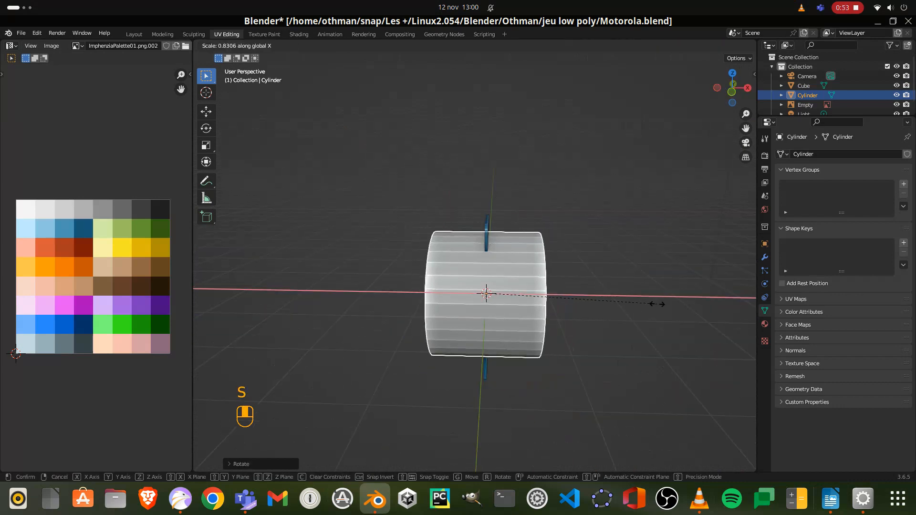
{"action": "left_click", "coordinate": [505, 277]}
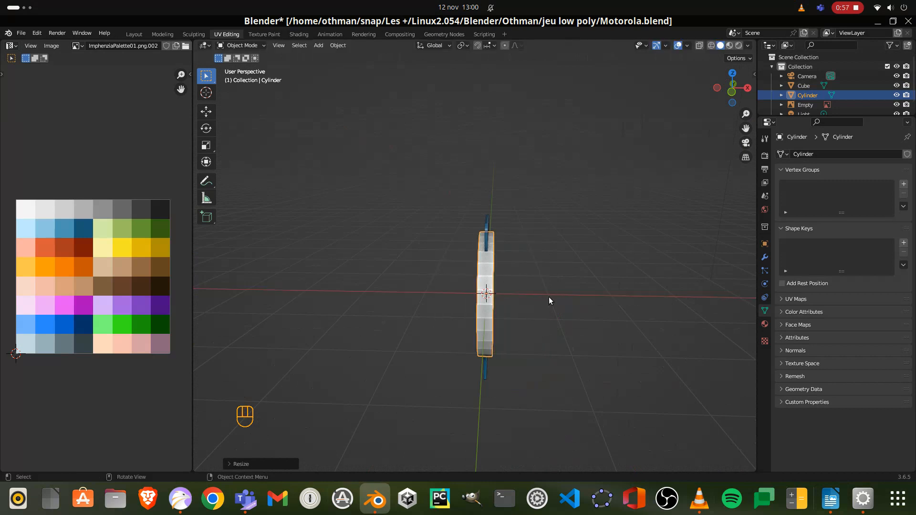
Step: Check the cylinder's UV layout in Edit Mode with the model seen from the right side
{"action": "key", "text": "KP_3"}
{"action": "key", "text": "Tab"}
{"action": "scroll", "coordinate": [536, 336], "scroll_direction": "up", "scroll_amount": 3}
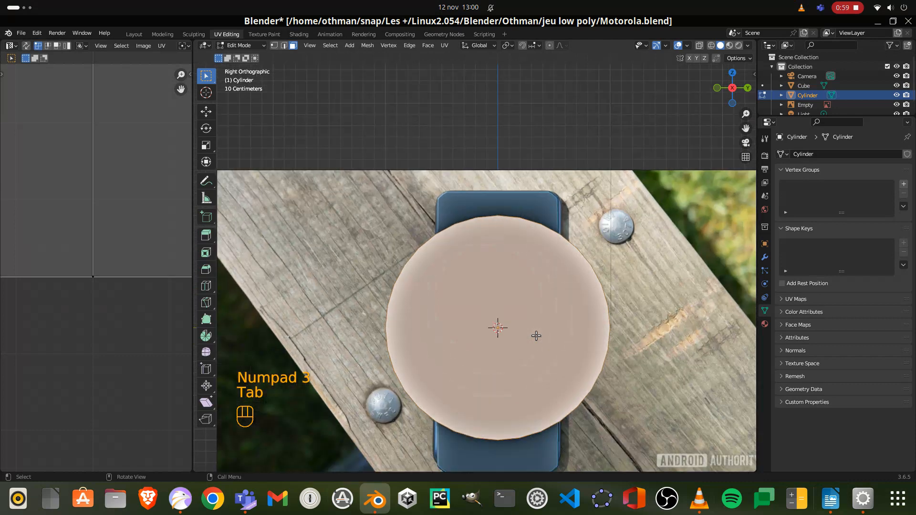
{"action": "scroll", "coordinate": [76, 261], "scroll_direction": "down", "scroll_amount": 5}
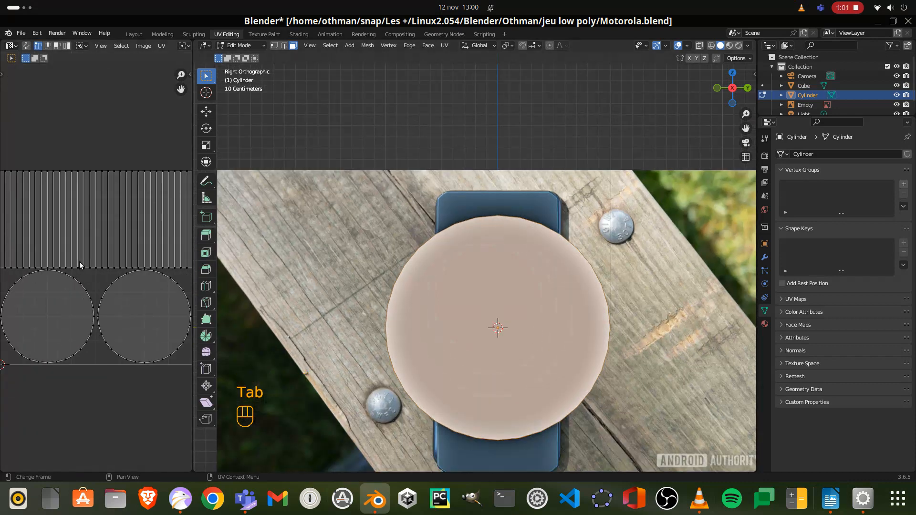
{"action": "key", "text": "Tab"}
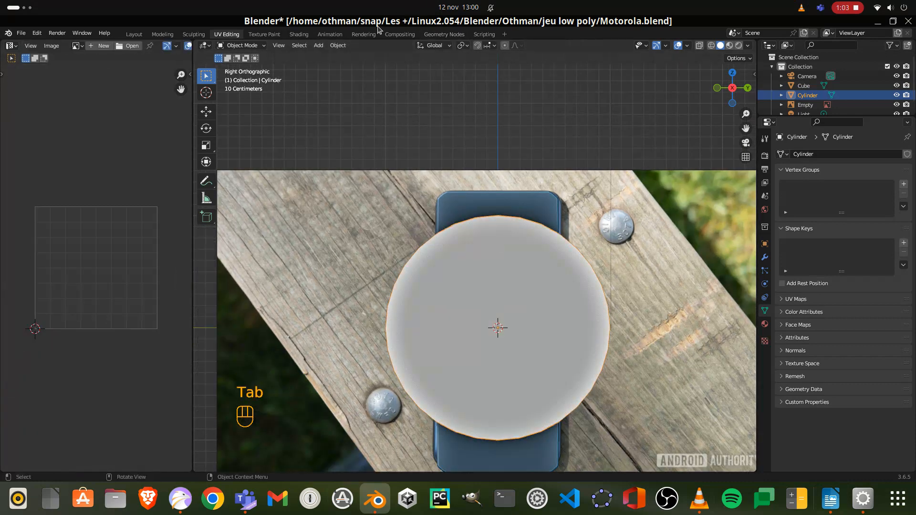
Step: Create a material for the cylinder with the ImphenziaPalette01 image feeding Base Color and interpolation set to Closest
{"action": "left_click", "coordinate": [301, 34]}
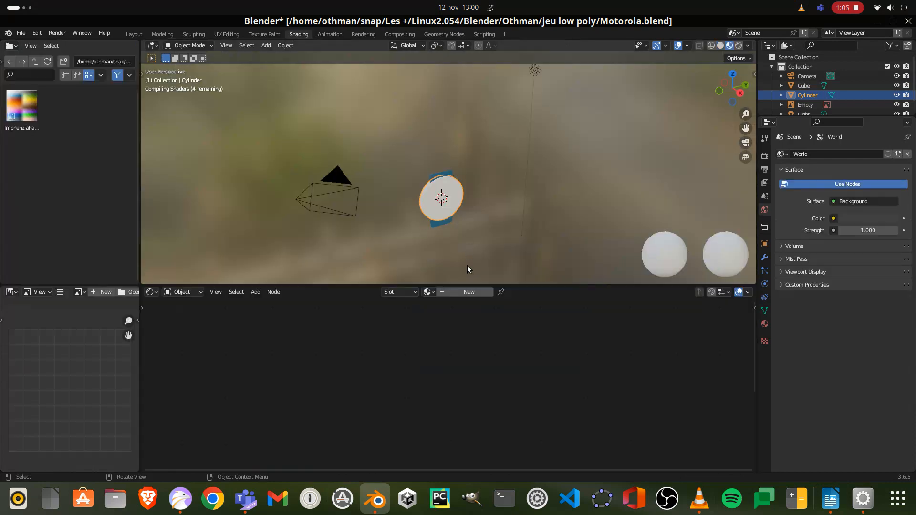
{"action": "left_click", "coordinate": [460, 292]}
{"action": "left_click_drag", "start_coordinate": [24, 108], "coordinate": [354, 355]}
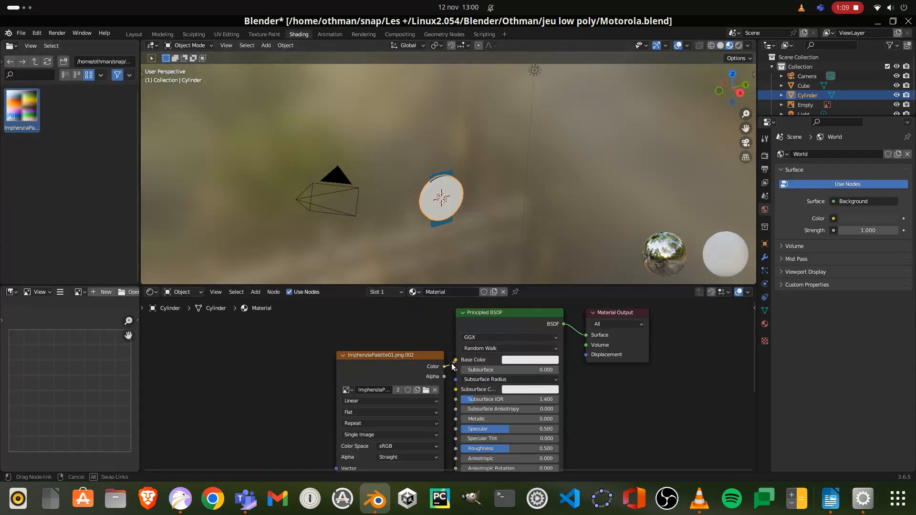
{"action": "left_click_drag", "start_coordinate": [445, 367], "coordinate": [456, 359]}
{"action": "left_click", "coordinate": [374, 401]}
{"action": "left_click", "coordinate": [373, 419]}
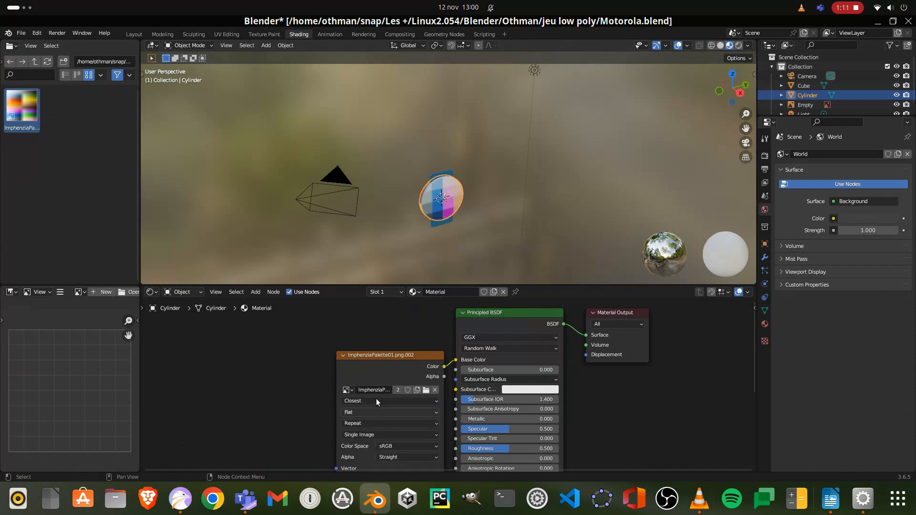
Step: Collapse all the cylinder's UVs to one point by scaling to 0 and move it onto a dark gray palette swatch
{"action": "left_click", "coordinate": [224, 34]}
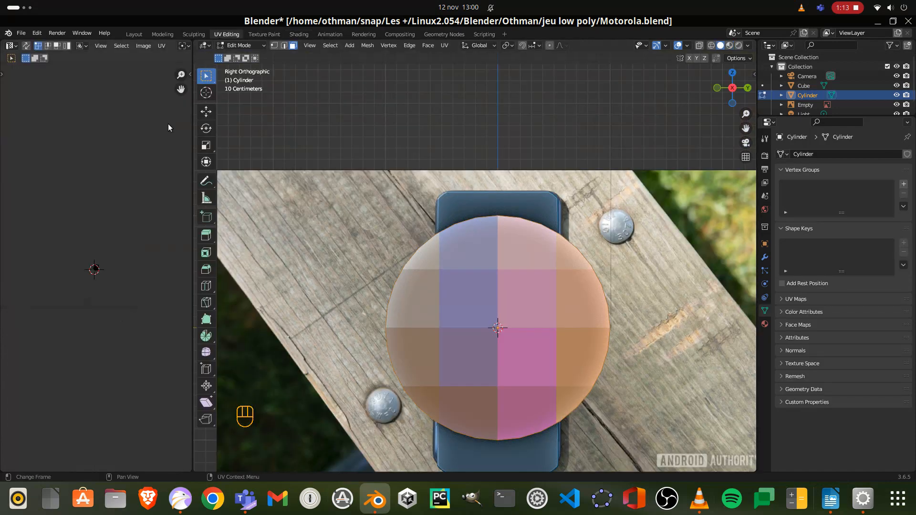
{"action": "scroll", "coordinate": [110, 272], "scroll_direction": "up", "scroll_amount": 10}
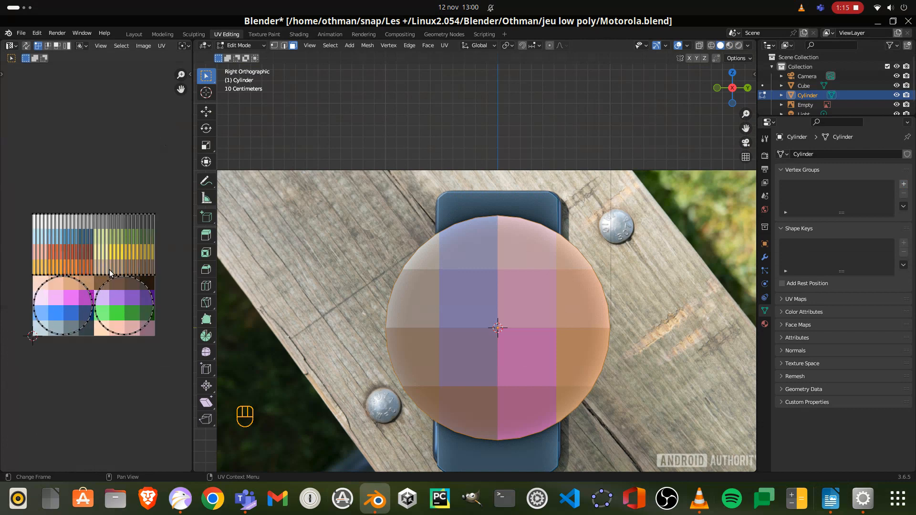
{"action": "key", "text": "a"}
{"action": "key", "text": "s"}
{"action": "key", "text": "0"}
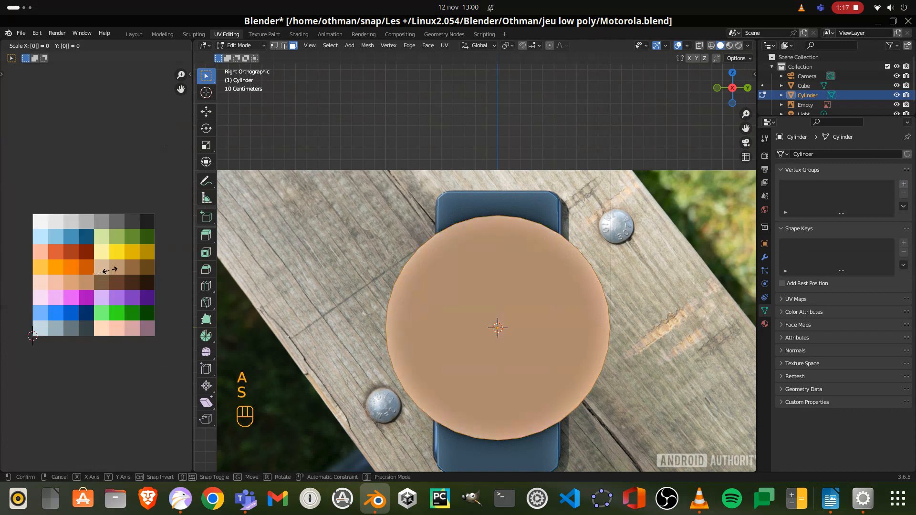
{"action": "left_click", "coordinate": [110, 271]}
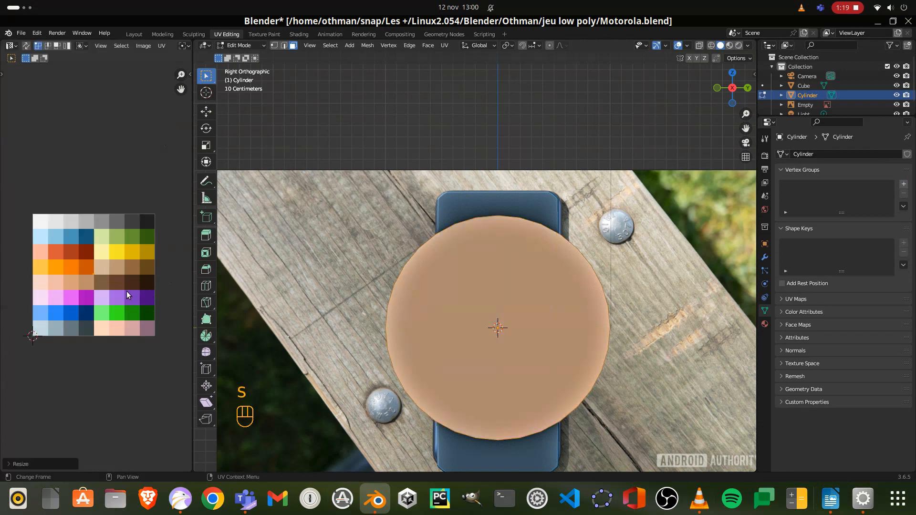
{"action": "key", "text": "g"}
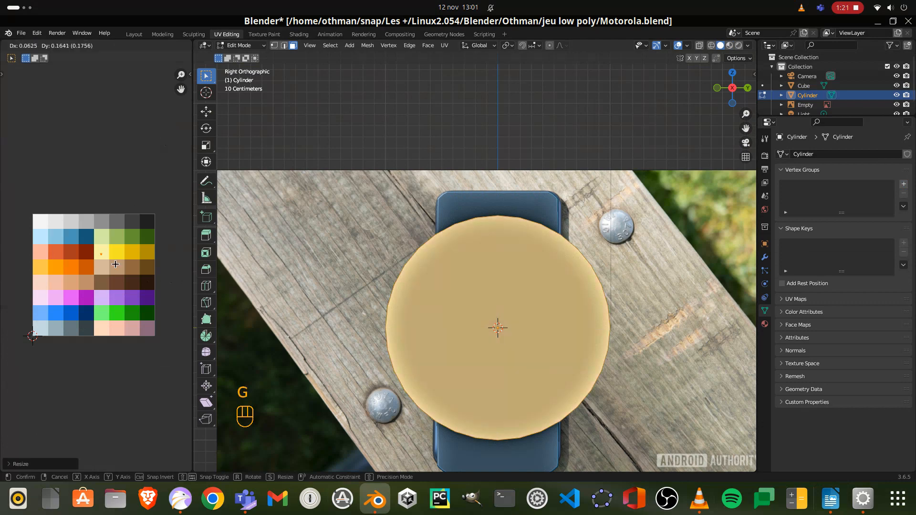
{"action": "left_click", "coordinate": [136, 235]}
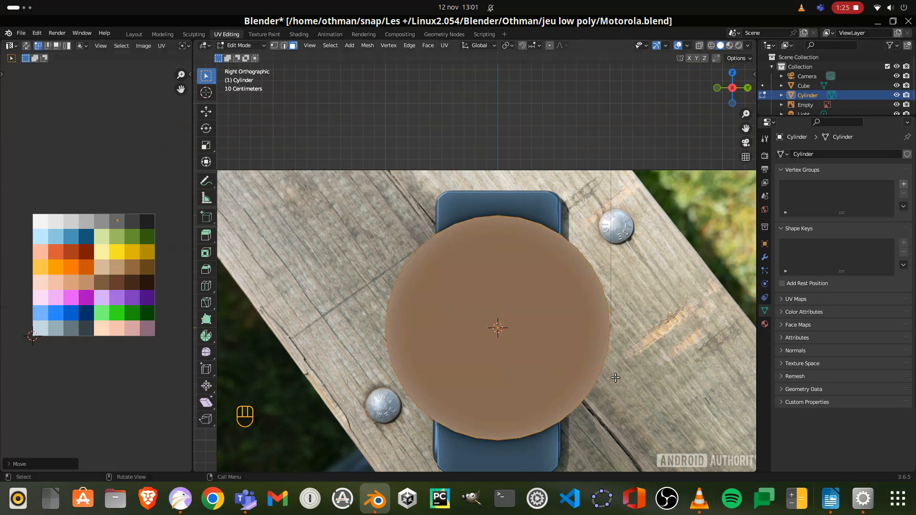
Step: Shrink the cylinder mesh in see-through wireframe display and move it over the upper part of the photo's camera module
{"action": "left_click", "coordinate": [700, 46]}
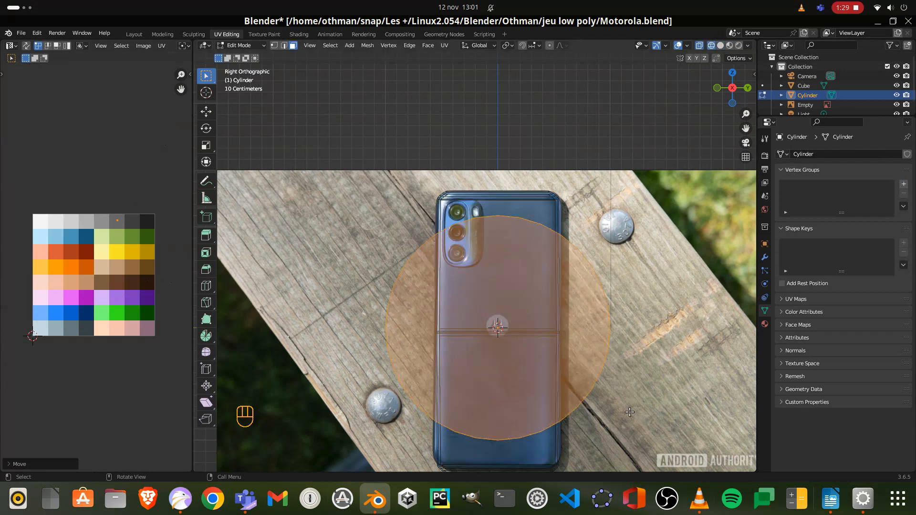
{"action": "key", "text": "s"}
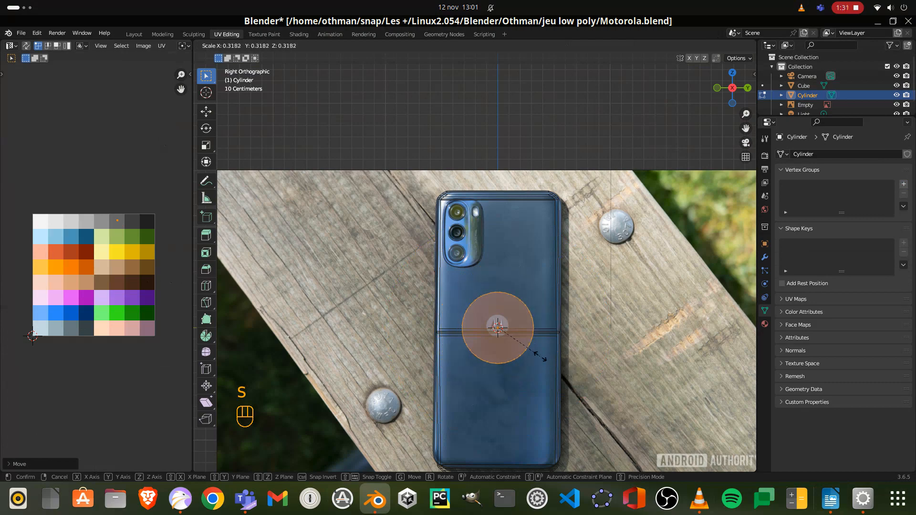
{"action": "left_click", "coordinate": [541, 356]}
{"action": "scroll", "coordinate": [567, 355], "scroll_direction": "up", "scroll_amount": 4}
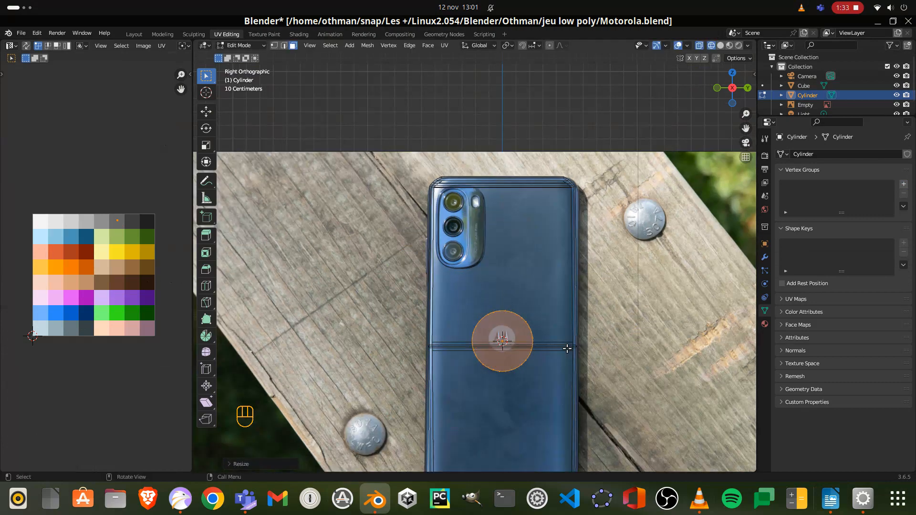
{"action": "key", "text": "g"}
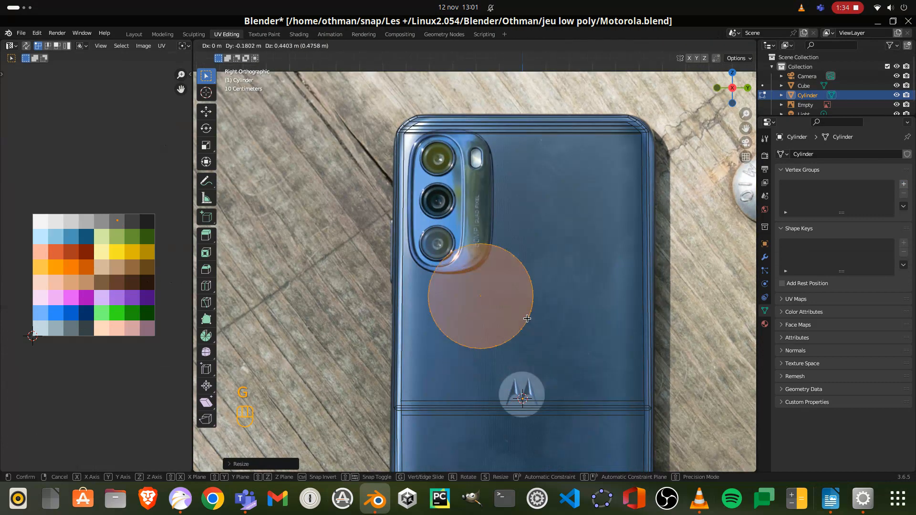
{"action": "left_click", "coordinate": [498, 200]}
{"action": "scroll", "coordinate": [512, 222], "scroll_direction": "up", "scroll_amount": 2}
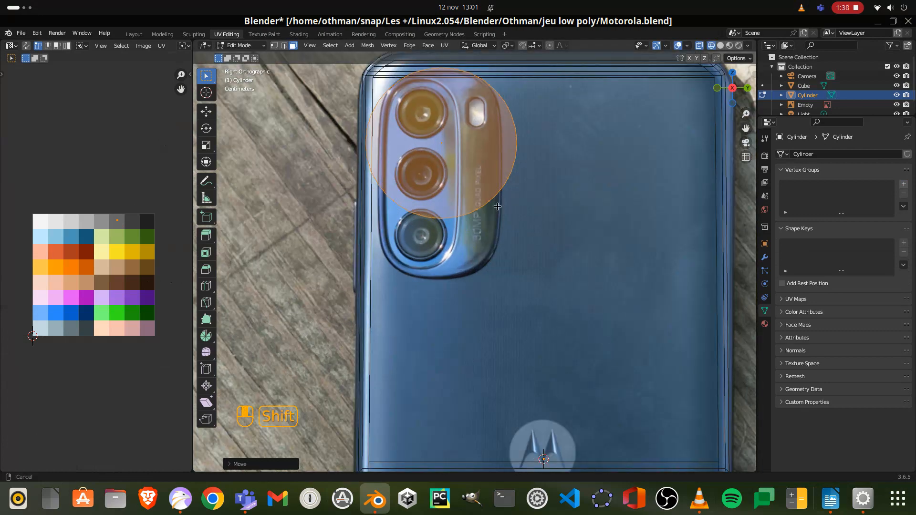
{"action": "middle_click_drag", "start_coordinate": [497, 206], "coordinate": [494, 322], "text": "shift"}
{"action": "scroll", "coordinate": [494, 323], "scroll_direction": "up", "scroll_amount": 1}
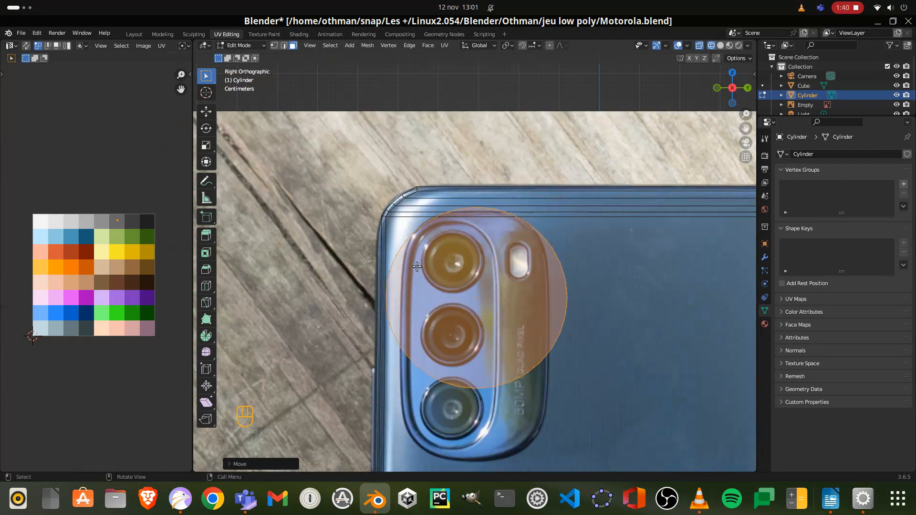
Step: Select a rim face at the disc's upper right and move it onto the camera module's rounded corner
{"action": "scroll", "coordinate": [430, 277], "scroll_direction": "up", "scroll_amount": 1}
{"action": "left_click_drag", "start_coordinate": [377, 236], "coordinate": [335, 248]}
{"action": "left_click", "coordinate": [543, 218]}
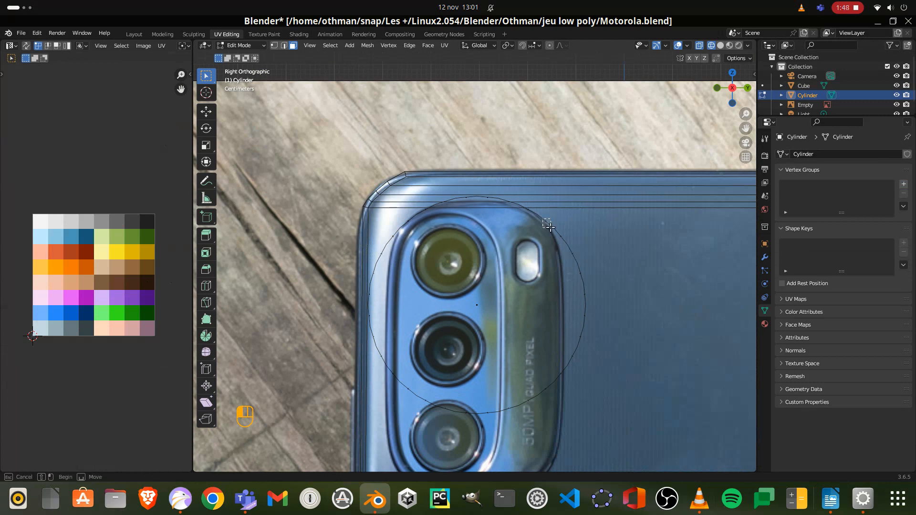
{"action": "scroll", "coordinate": [549, 232], "scroll_direction": "up", "scroll_amount": 3}
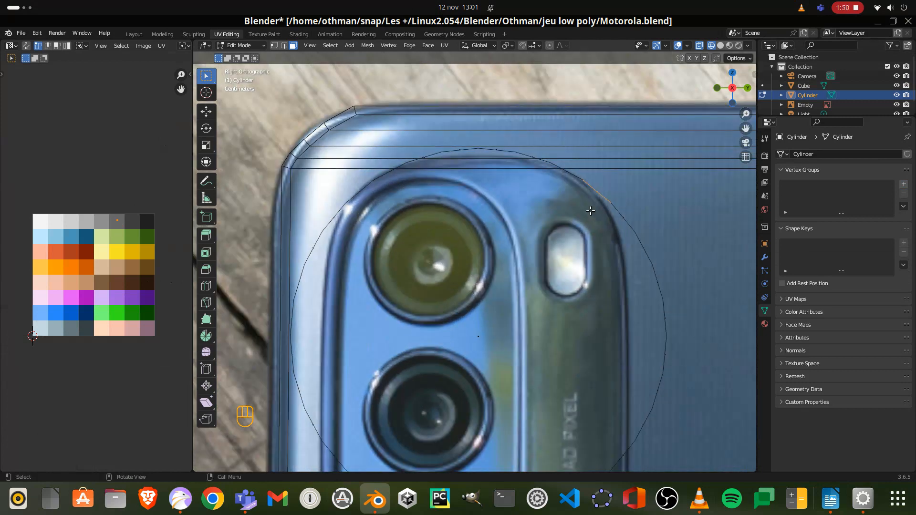
{"action": "key", "text": "g"}
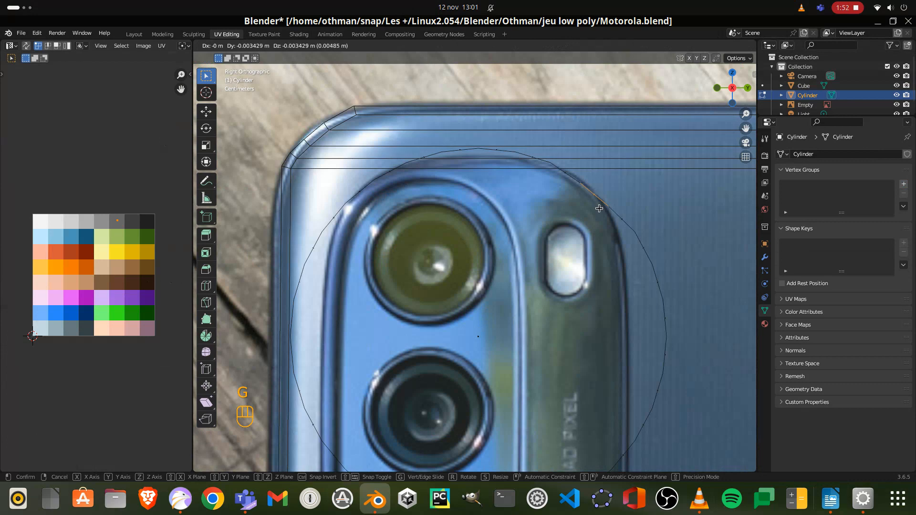
{"action": "key", "text": "g"}
{"action": "left_click", "coordinate": [631, 229]}
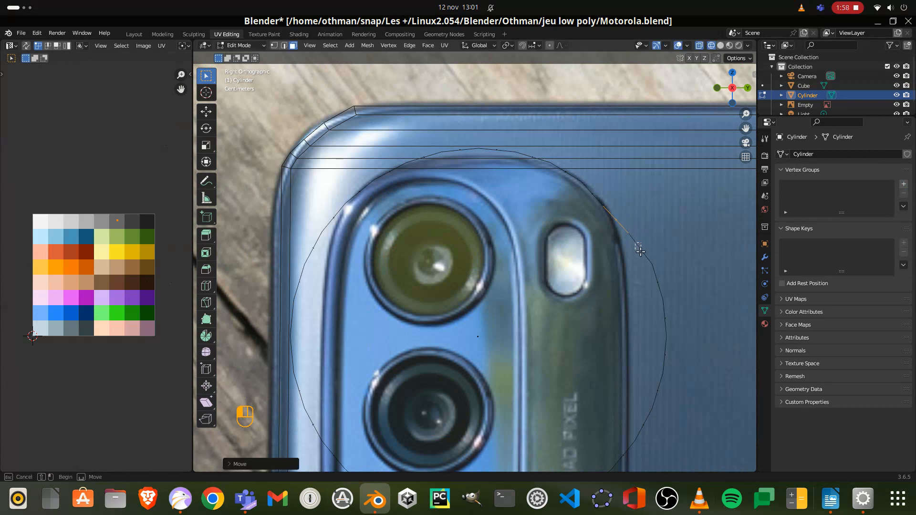
Step: Move the next rim faces at the disc's upper right closer to the right edge of the camera module
{"action": "key", "text": "g"}
{"action": "left_click", "coordinate": [645, 266]}
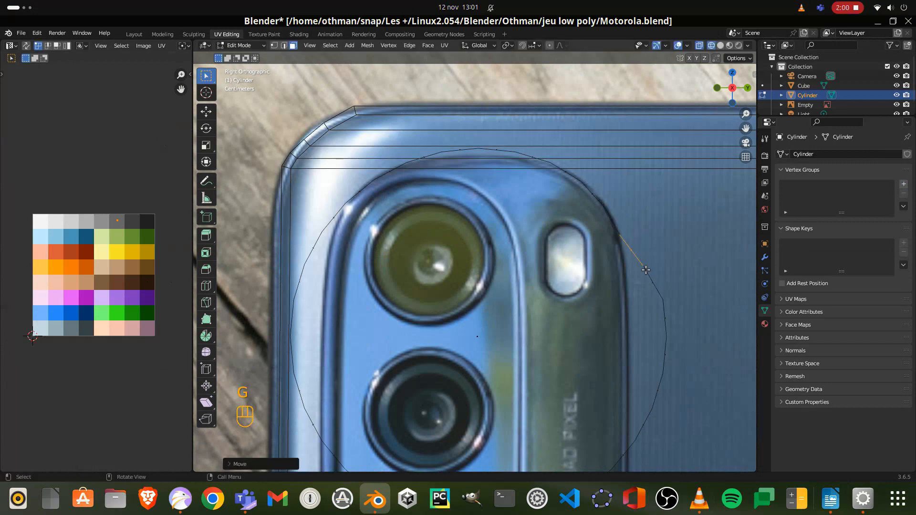
{"action": "key", "text": "g"}
{"action": "left_click", "coordinate": [648, 278]}
{"action": "key", "text": "g"}
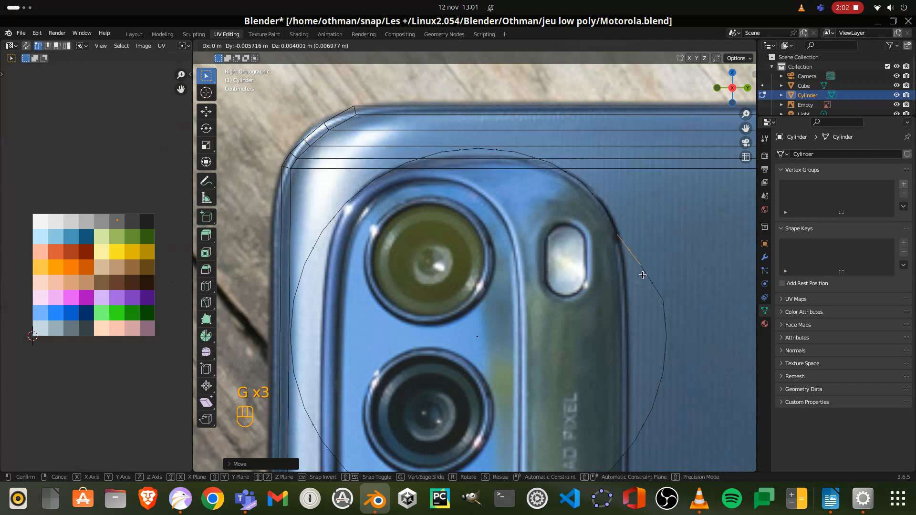
{"action": "left_click", "coordinate": [644, 274]}
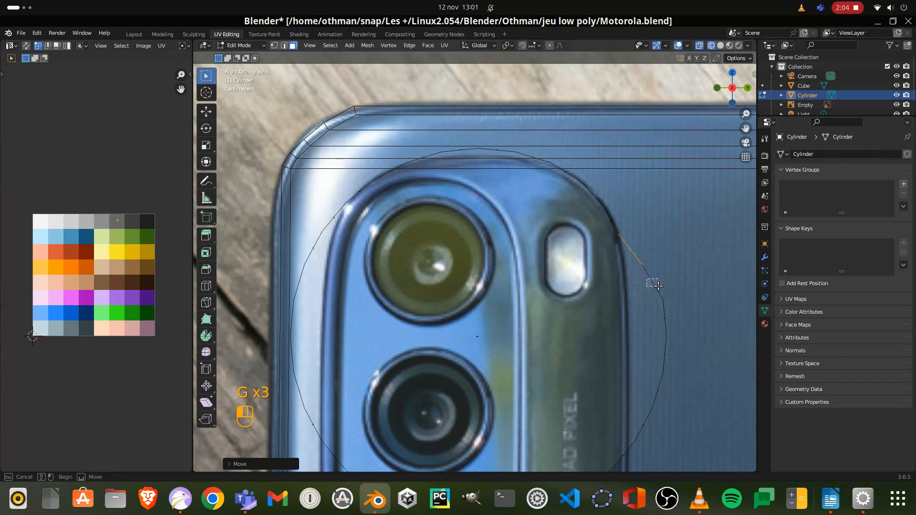
{"action": "key", "text": "g"}
{"action": "left_click", "coordinate": [654, 293]}
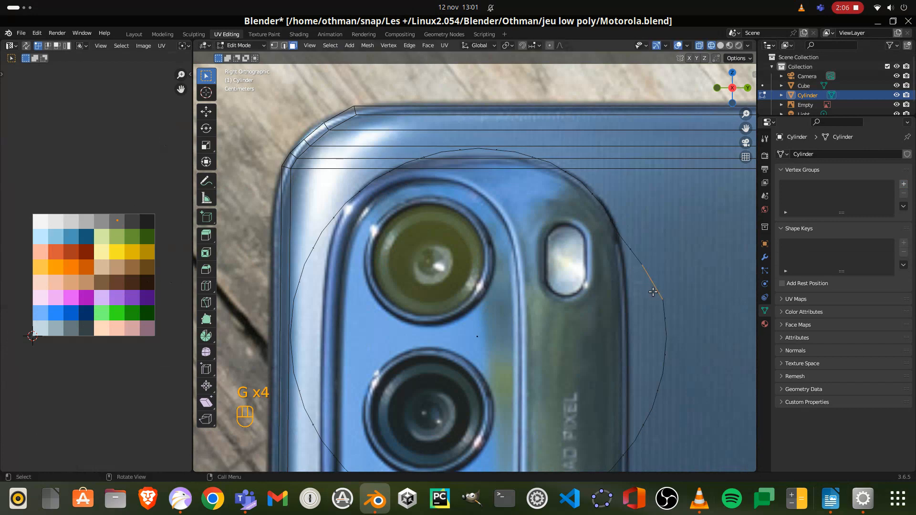
Step: Switch to vertex selection and move the rim vertices beside and below the flash onto the camera module's right edge
{"action": "left_click", "coordinate": [274, 45]}
{"action": "left_click", "coordinate": [615, 233]}
{"action": "key", "text": "g"}
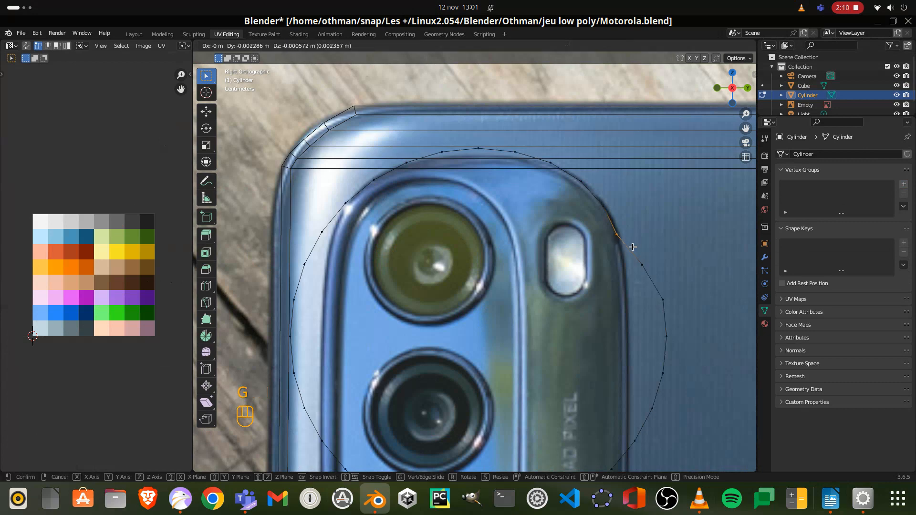
{"action": "key", "text": "g"}
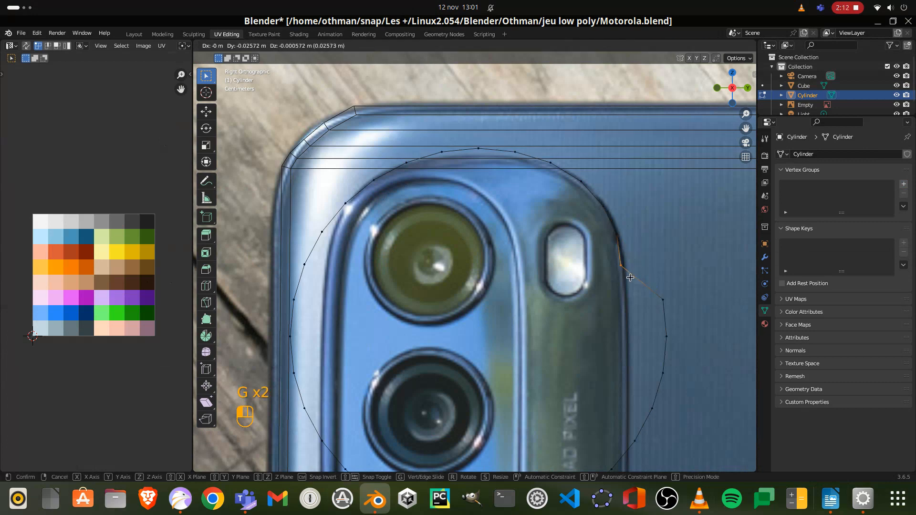
{"action": "key", "text": "g"}
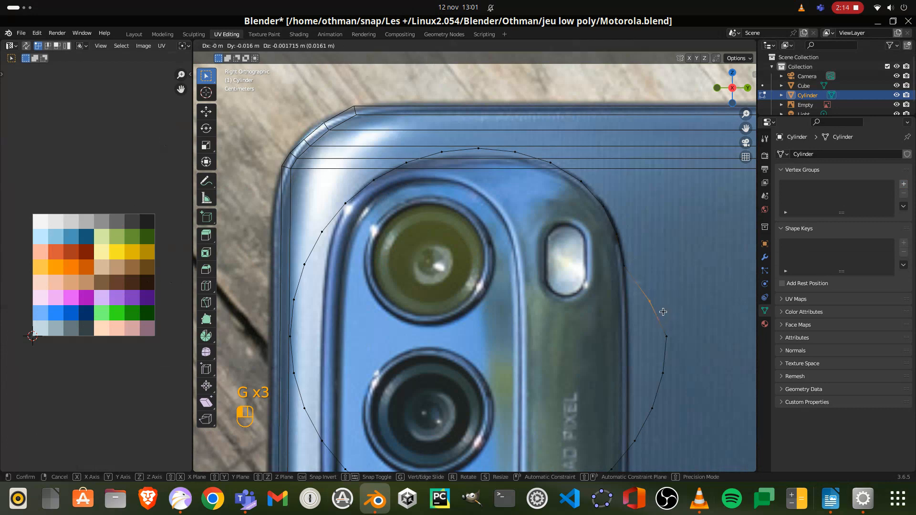
{"action": "key", "text": "g"}
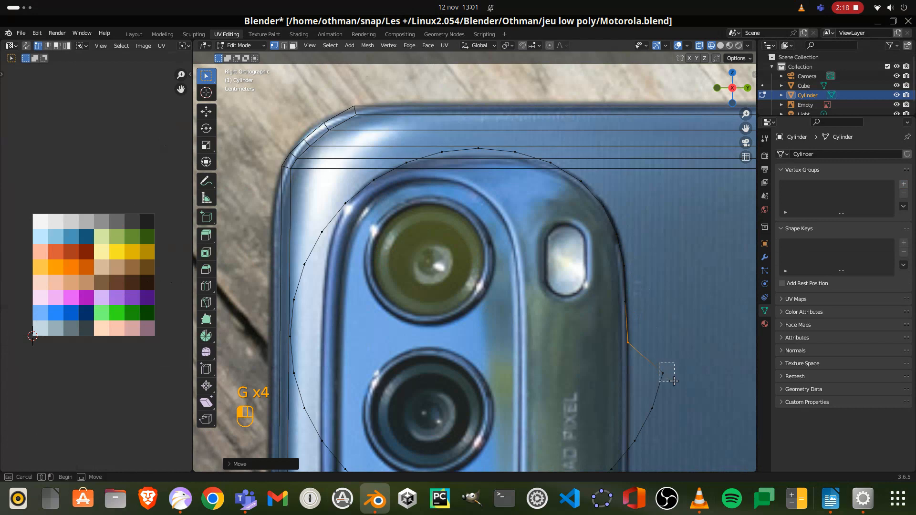
{"action": "key", "text": "g"}
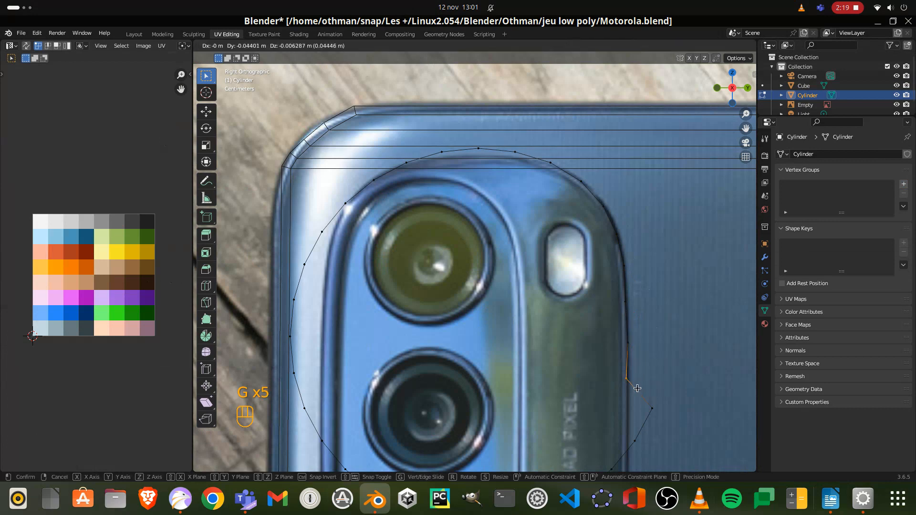
{"action": "left_click", "coordinate": [640, 389]}
Step: Move the next rim vertices down onto the module's straight right edge beside the 50MP QUAD PIXEL lettering
{"action": "middle_click_drag", "start_coordinate": [656, 387], "coordinate": [638, 305], "text": "shift"}
{"action": "left_click_drag", "start_coordinate": [626, 317], "coordinate": [647, 349]}
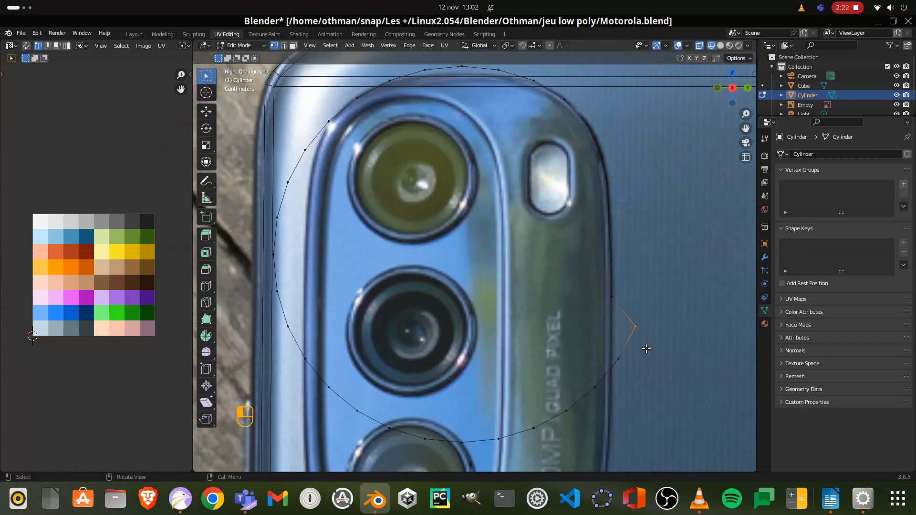
{"action": "key", "text": "g"}
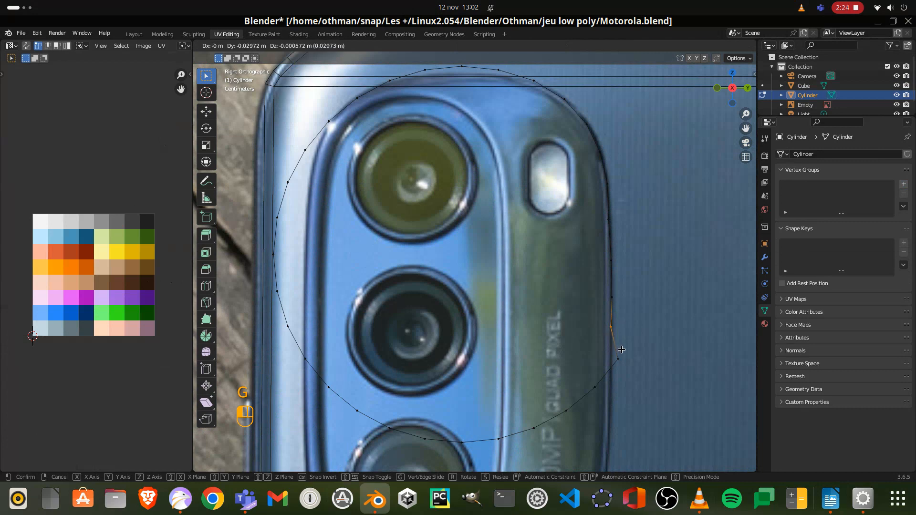
{"action": "key", "text": "g"}
{"action": "left_click", "coordinate": [620, 381]}
{"action": "middle_click_drag", "start_coordinate": [618, 401], "coordinate": [596, 281], "text": "shift"}
{"action": "key", "text": "g"}
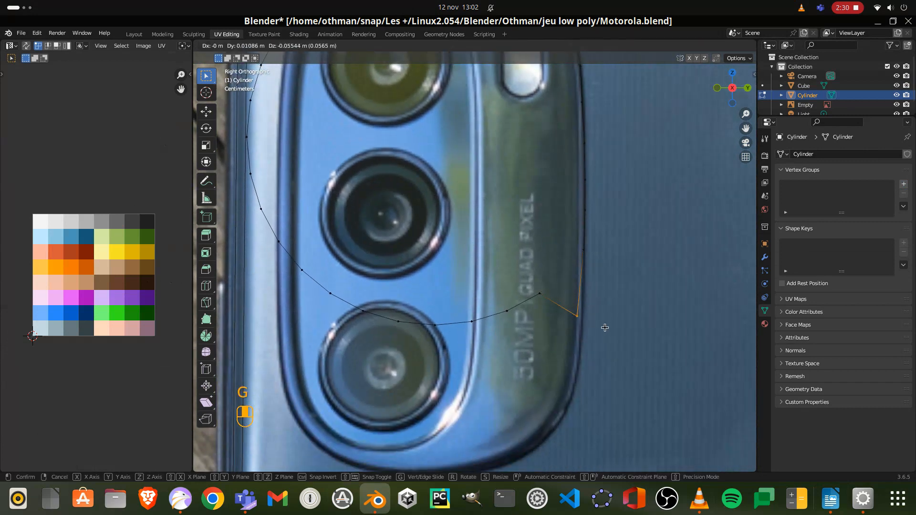
{"action": "left_click", "coordinate": [609, 343]}
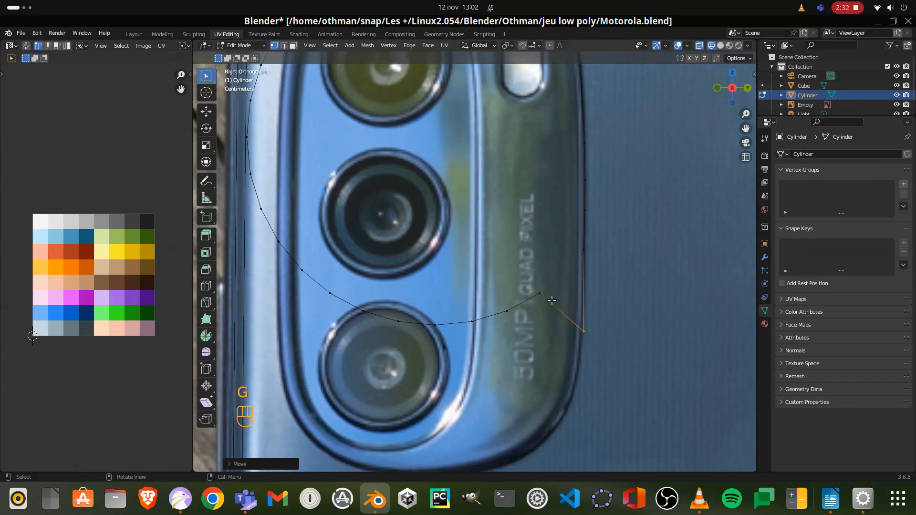
Step: Respace the lowest right-edge vertices along the outline and pull the next rim vertex down to the module's lower-right corner
{"action": "left_click", "coordinate": [582, 250]}
{"action": "key", "text": "g"}
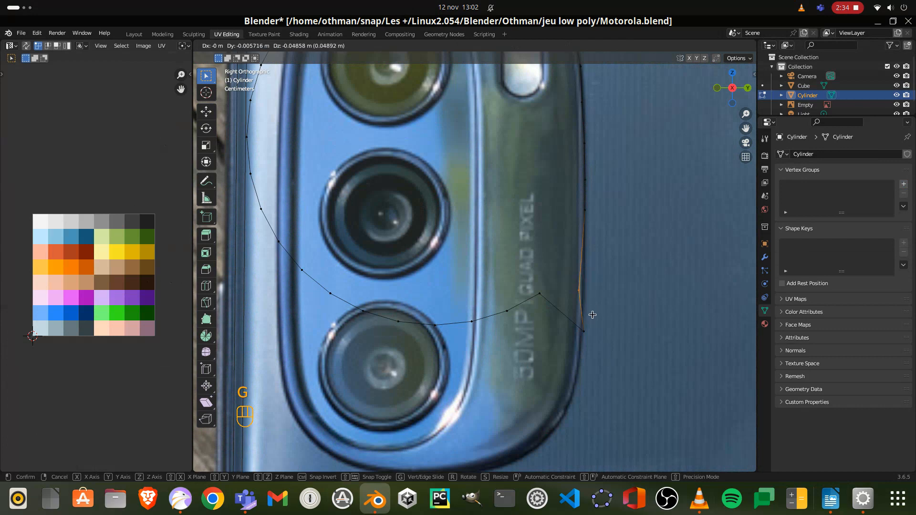
{"action": "key", "text": "g"}
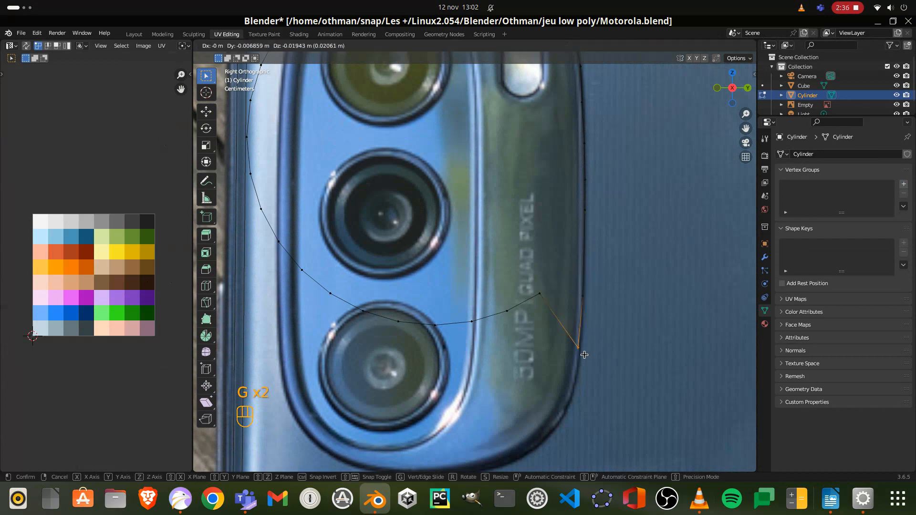
{"action": "left_click", "coordinate": [588, 372]}
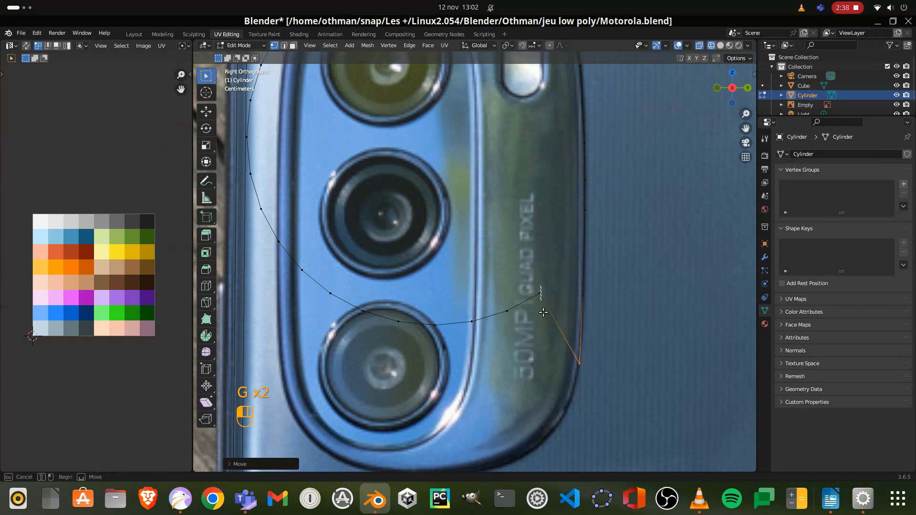
{"action": "left_click_drag", "start_coordinate": [532, 285], "coordinate": [553, 318]}
{"action": "key", "text": "g"}
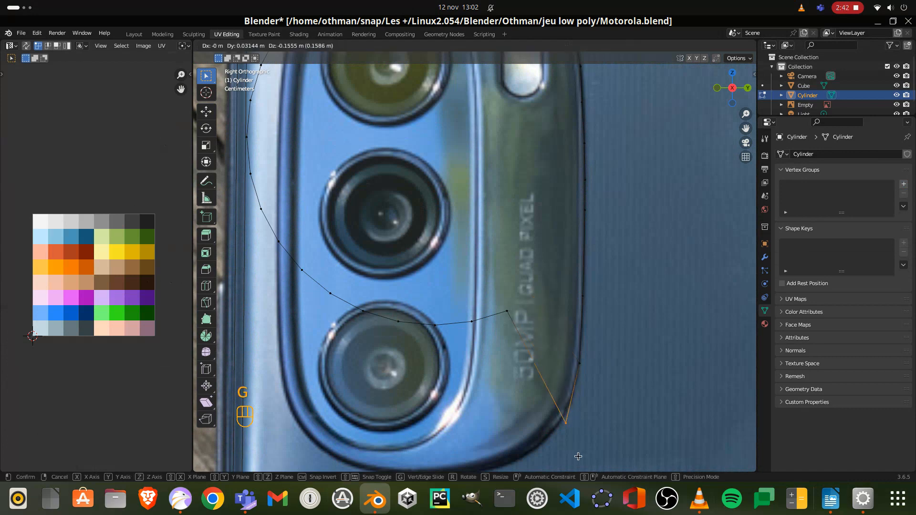
{"action": "left_click", "coordinate": [585, 434]}
Step: Select the remaining lower rim vertices together and move them down onto the bottom curve of the camera module
{"action": "scroll", "coordinate": [401, 242], "scroll_direction": "down", "scroll_amount": 3}
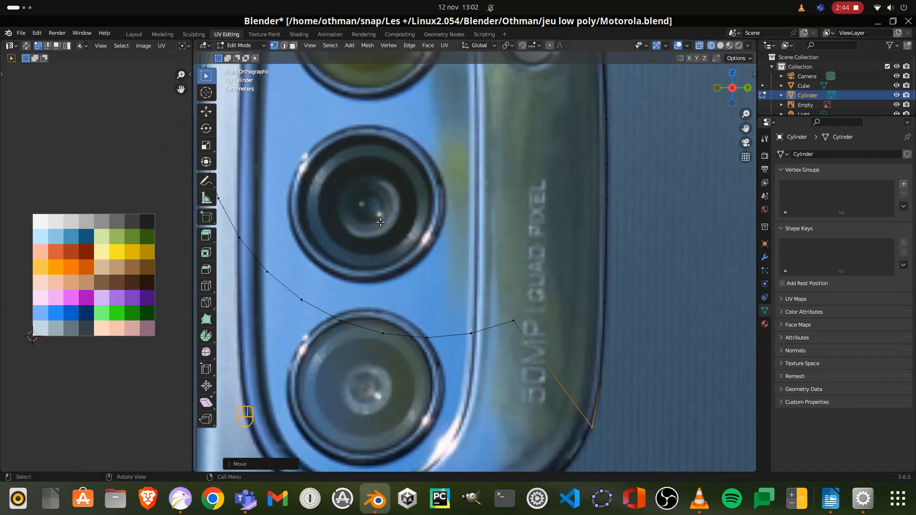
{"action": "left_click_drag", "start_coordinate": [312, 185], "coordinate": [503, 340]}
{"action": "key", "text": "g"}
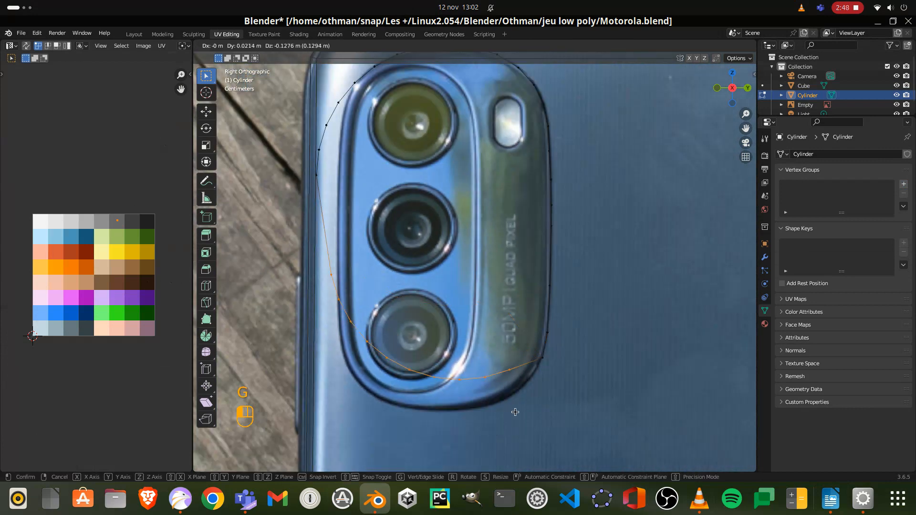
{"action": "left_click", "coordinate": [512, 441]}
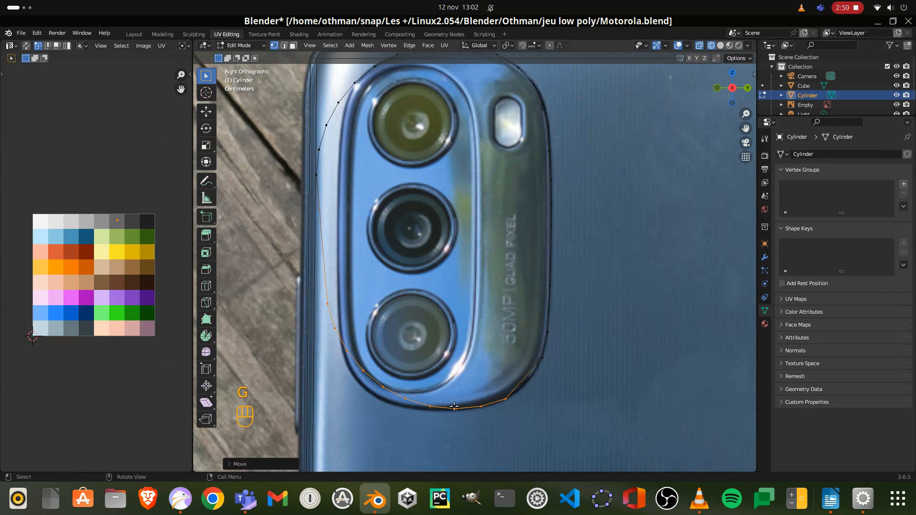
Step: Fit the individual rim vertices along the camera module's bottom edge to the outline in the photo
{"action": "left_click", "coordinate": [405, 400]}
{"action": "key", "text": "g"}
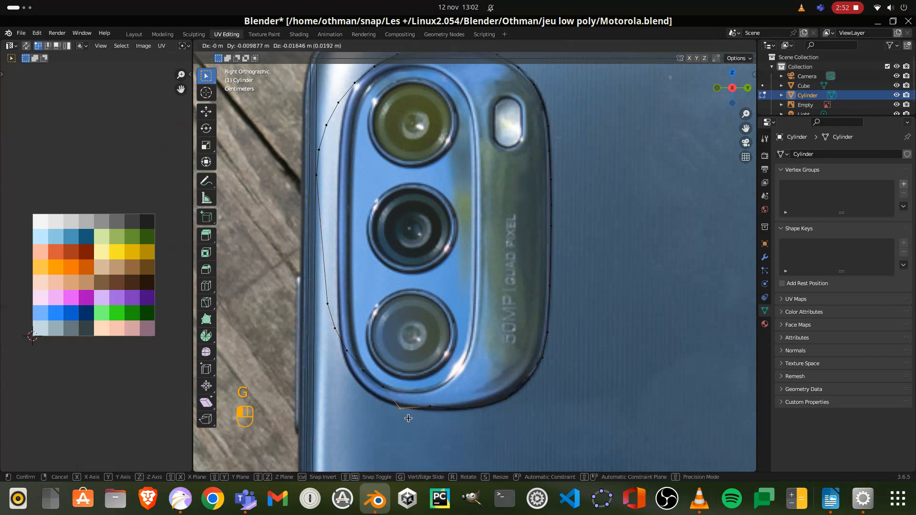
{"action": "key", "text": "g"}
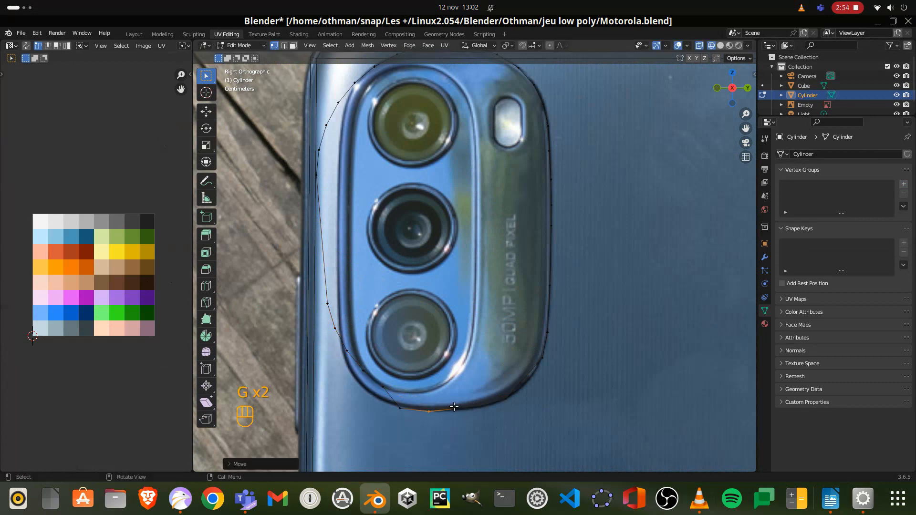
{"action": "key", "text": "g"}
{"action": "key", "text": "g"}
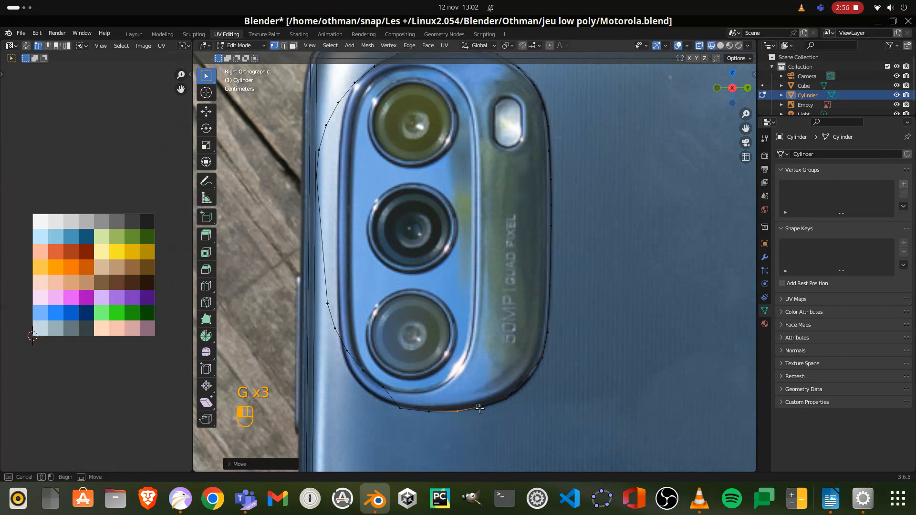
{"action": "key", "text": "g"}
{"action": "key", "text": "g"}
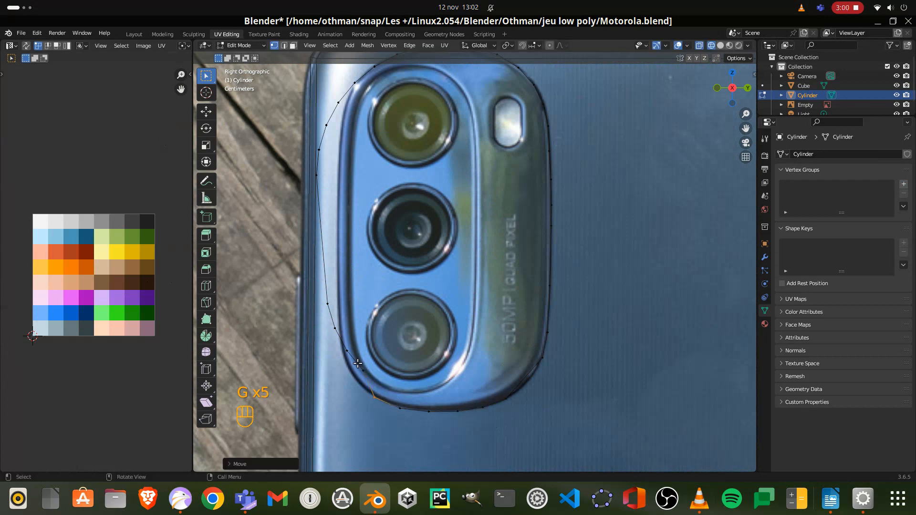
Step: Move the lower-left rim vertices onto the module's rounded lower-left corner and the start of its left edge
{"action": "left_click", "coordinate": [362, 401]}
{"action": "key", "text": "g"}
{"action": "left_click", "coordinate": [355, 378]}
{"action": "key", "text": "g"}
{"action": "left_click", "coordinate": [322, 293]}
{"action": "key", "text": "g"}
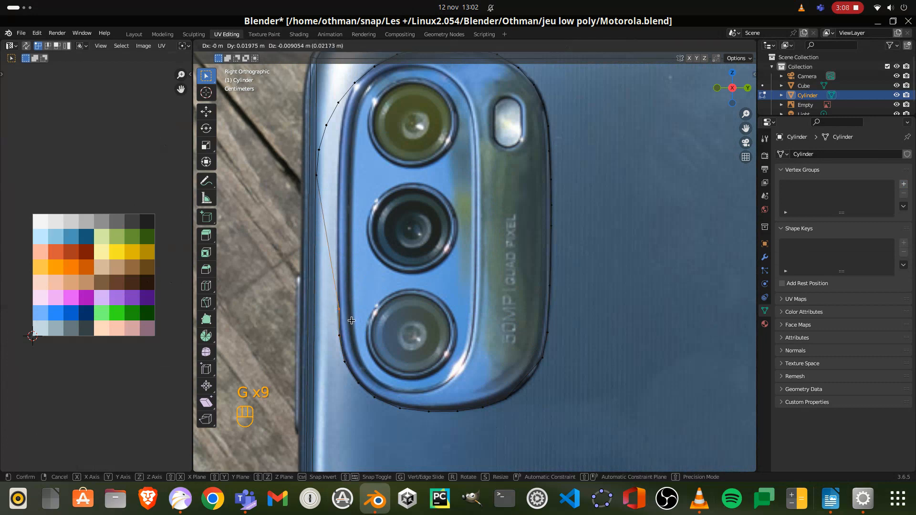
{"action": "left_click", "coordinate": [352, 321]}
Step: Move the remaining left-side rim vertices onto the module's left edge and around its upper-left corner
{"action": "middle_click_drag", "start_coordinate": [352, 320], "coordinate": [369, 393], "text": "shift"}
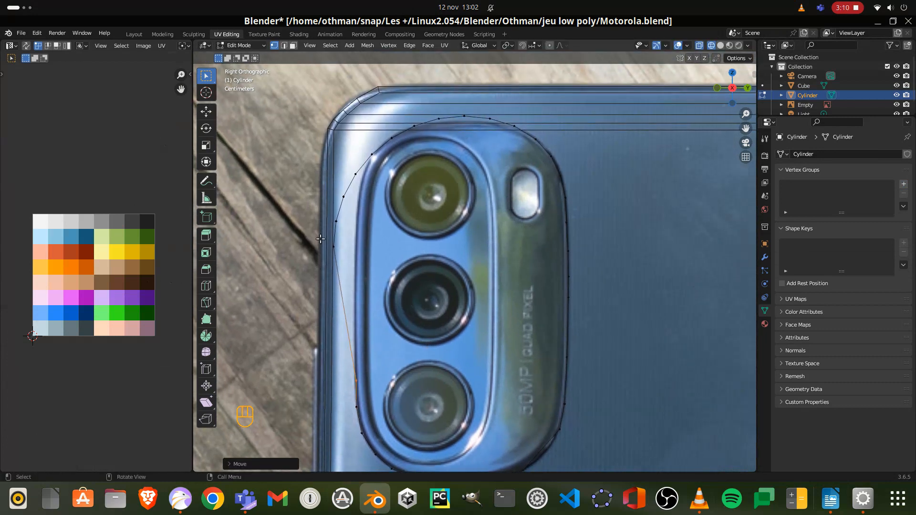
{"action": "left_click", "coordinate": [340, 250]}
{"action": "key", "text": "g"}
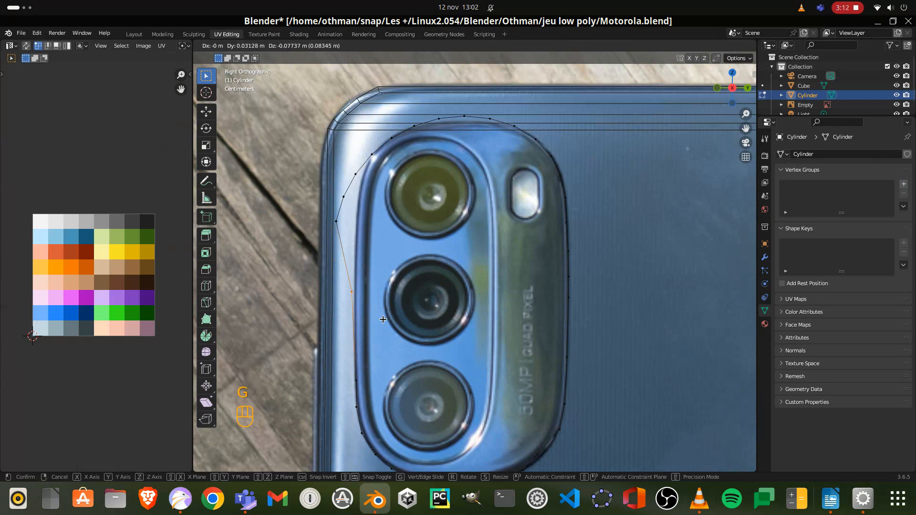
{"action": "left_click", "coordinate": [330, 228]}
{"action": "key", "text": "g"}
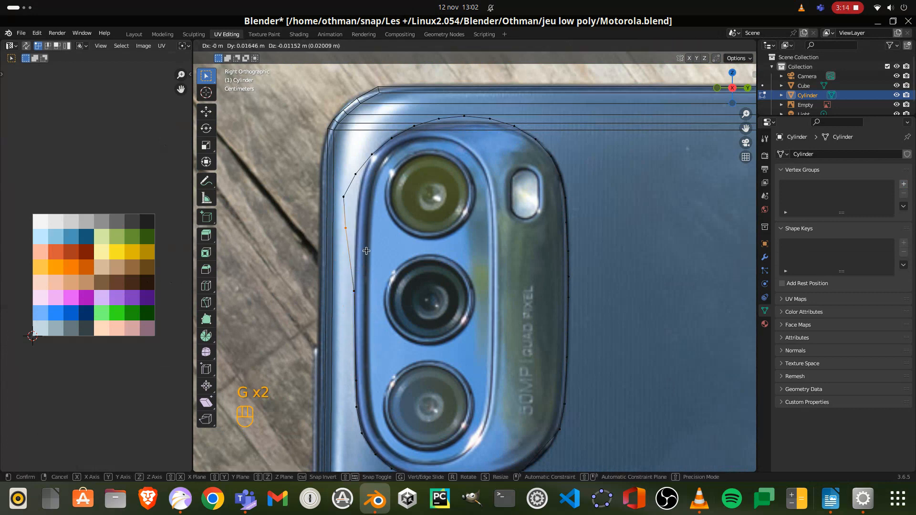
{"action": "left_click", "coordinate": [372, 218]}
{"action": "left_click", "coordinate": [352, 173]}
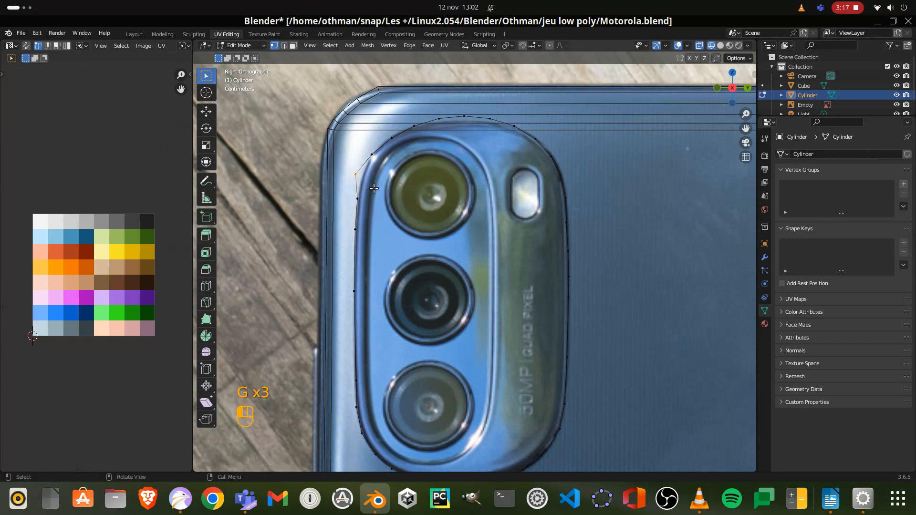
{"action": "key", "text": "g"}
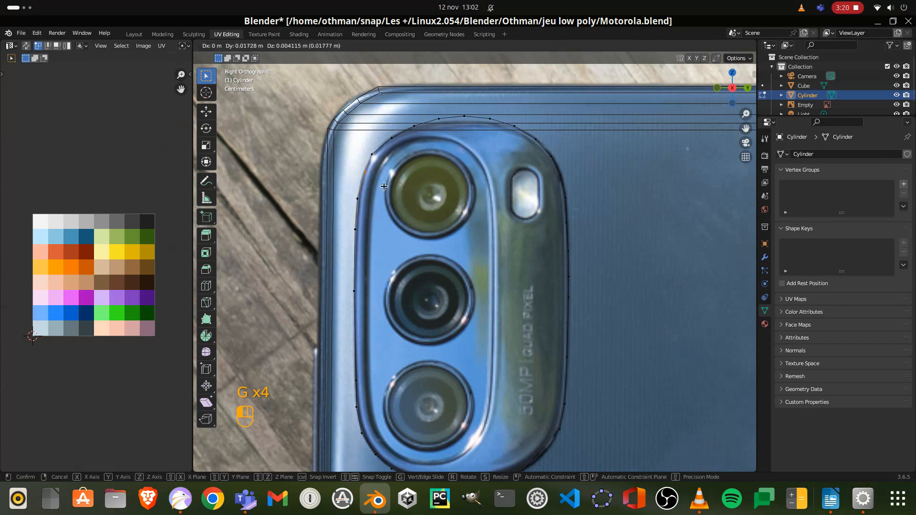
{"action": "left_click", "coordinate": [388, 159]}
Step: Lower the rim vertices along the top of the disc to follow the camera module's upper edge
{"action": "left_click", "coordinate": [446, 115]}
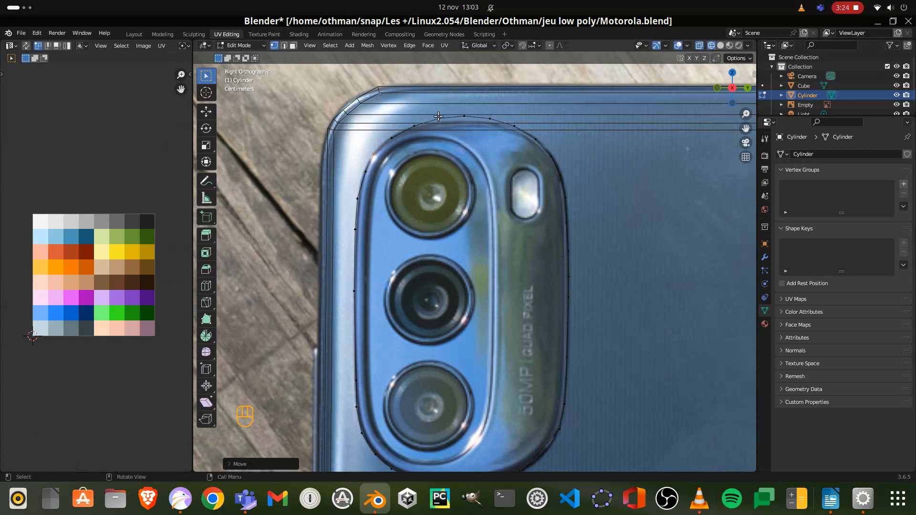
{"action": "key", "text": "g"}
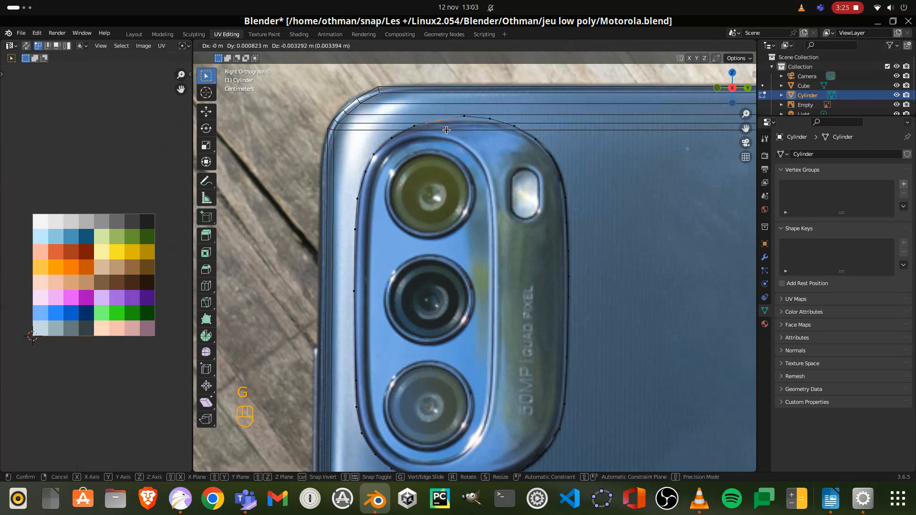
{"action": "left_click", "coordinate": [445, 131]}
{"action": "left_click", "coordinate": [476, 128]}
{"action": "key", "text": "g"}
{"action": "left_click", "coordinate": [473, 136]}
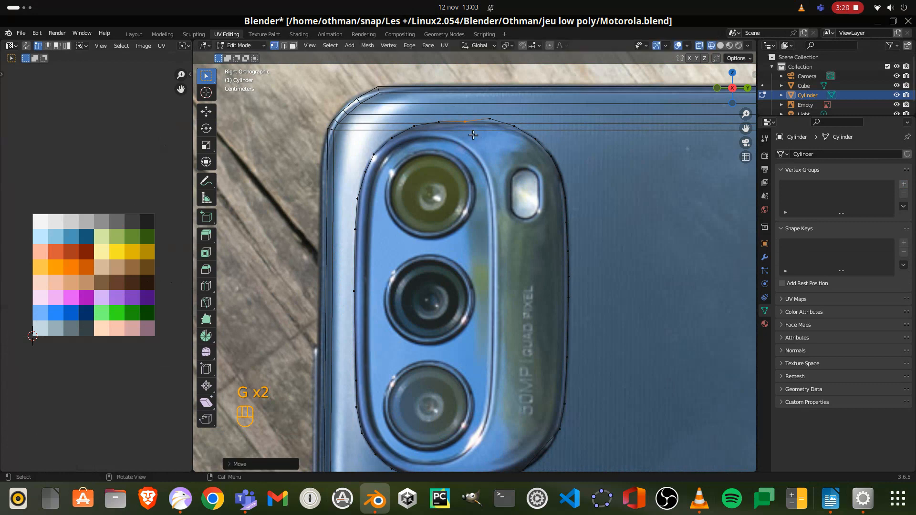
{"action": "left_click", "coordinate": [499, 132]}
{"action": "key", "text": "g"}
{"action": "left_click", "coordinate": [507, 139]}
{"action": "key", "text": "g"}
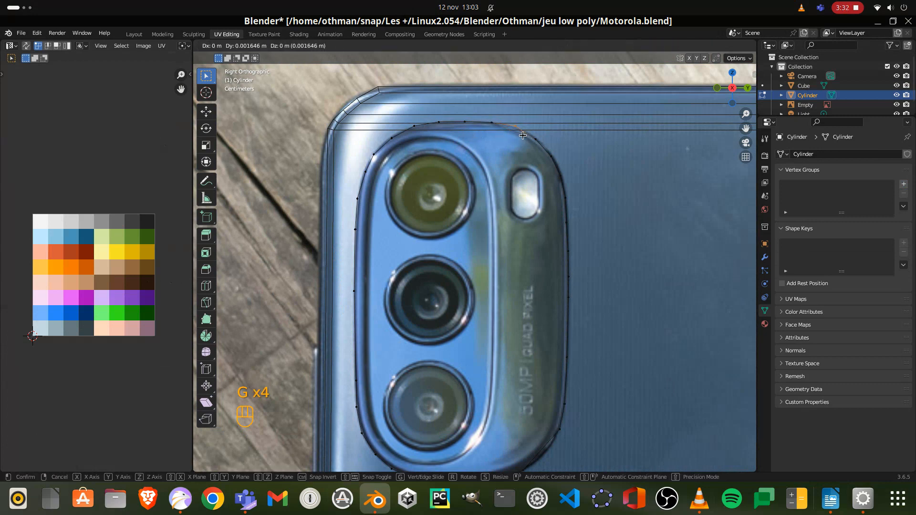
{"action": "left_click", "coordinate": [523, 136]}
Step: Show the model in solid shading and scale the entire camera disc along the X axis to reduce its thickness
{"action": "middle_click_drag", "start_coordinate": [602, 213], "coordinate": [650, 141]}
{"action": "left_click", "coordinate": [721, 46]}
{"action": "mouse_move", "coordinate": [519, 249]}
{"action": "middle_mouse_down"}
{"action": "mouse_move", "coordinate": [566, 236]}
{"action": "mouse_move", "coordinate": [625, 248]}
{"action": "middle_mouse_up"}
{"action": "scroll", "coordinate": [566, 235], "scroll_direction": "down", "scroll_amount": 1}
{"action": "key", "text": "a"}
{"action": "middle_click_drag", "start_coordinate": [622, 297], "coordinate": [618, 316]}
{"action": "key", "text": "s"}
{"action": "key", "text": "x"}
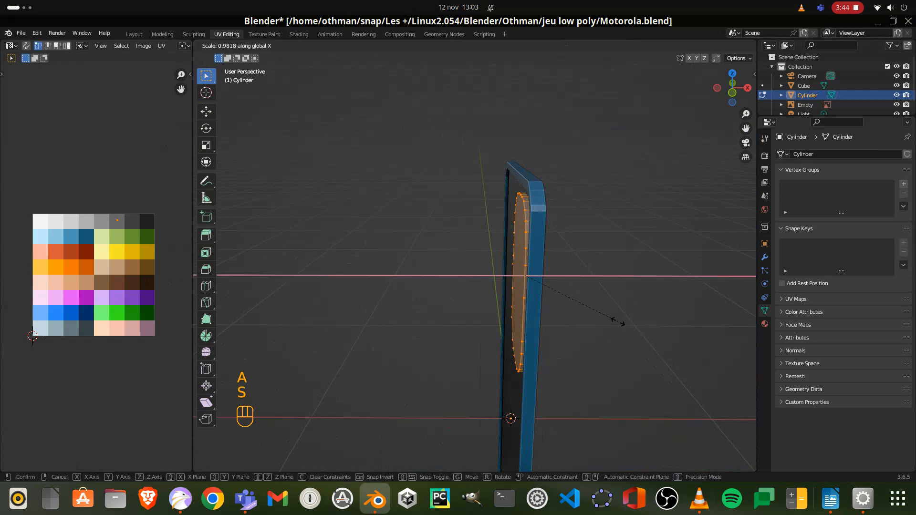
{"action": "left_click", "coordinate": [580, 301]}
Step: Move the thinned camera disc along the X axis so it protrudes slightly from the phone's back
{"action": "middle_click_drag", "start_coordinate": [575, 299], "coordinate": [554, 291]}
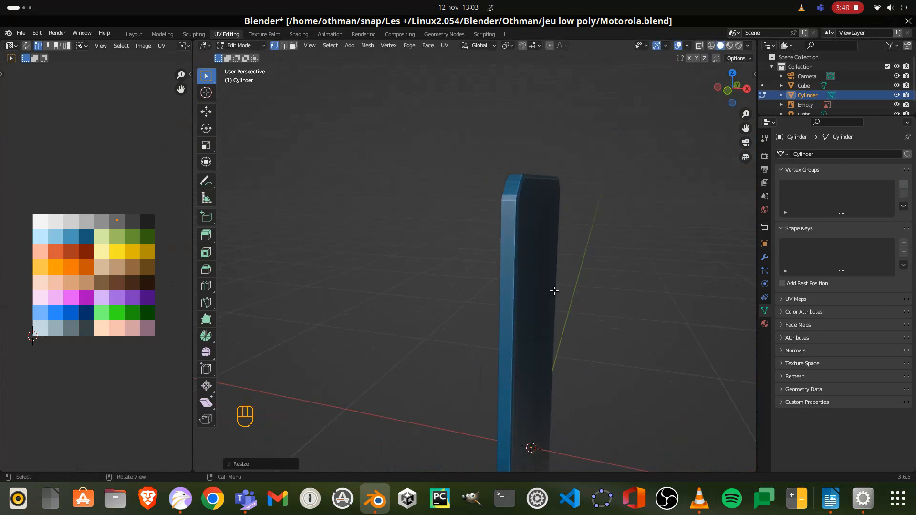
{"action": "key", "text": "g"}
{"action": "key", "text": "x"}
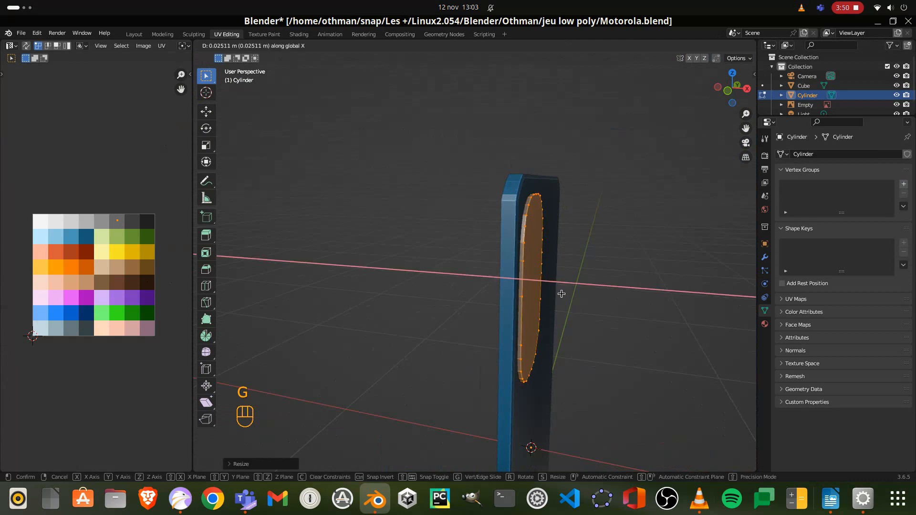
{"action": "left_click", "coordinate": [561, 293]}
{"action": "middle_click_drag", "start_coordinate": [562, 294], "coordinate": [516, 292]}
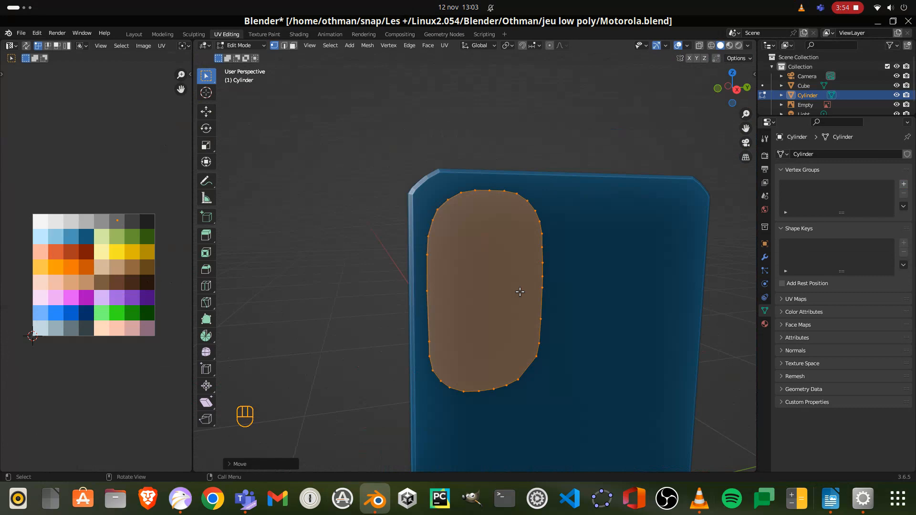
{"action": "key", "text": "KP_3"}
{"action": "scroll", "coordinate": [539, 288], "scroll_direction": "down", "scroll_amount": 4}
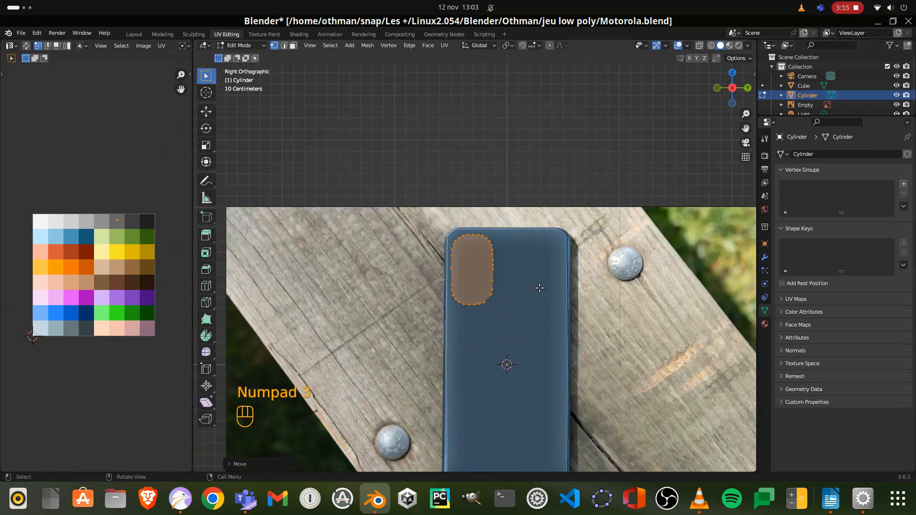
{"action": "scroll", "coordinate": [539, 288], "scroll_direction": "down", "scroll_amount": 1}
{"action": "scroll", "coordinate": [470, 312], "scroll_direction": "up", "scroll_amount": 6}
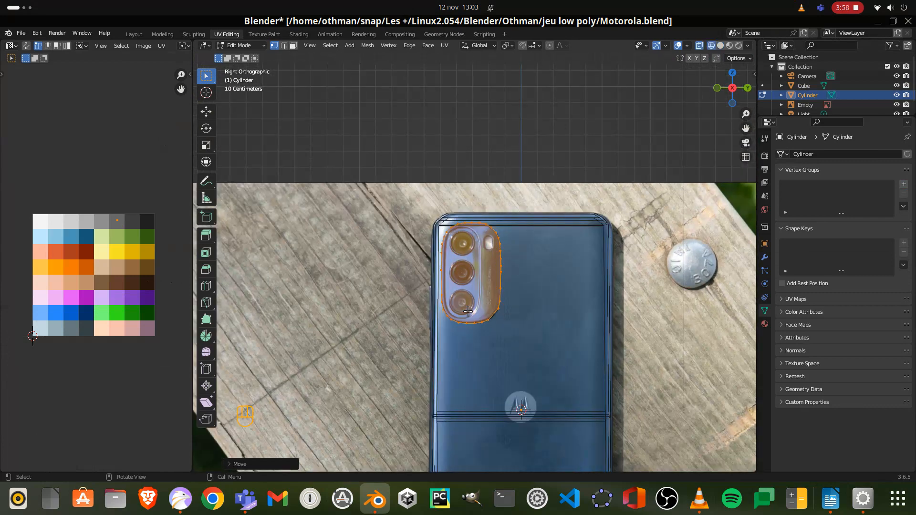
{"action": "scroll", "coordinate": [470, 312], "scroll_direction": "up", "scroll_amount": 1}
{"action": "key", "text": "shift+d"}
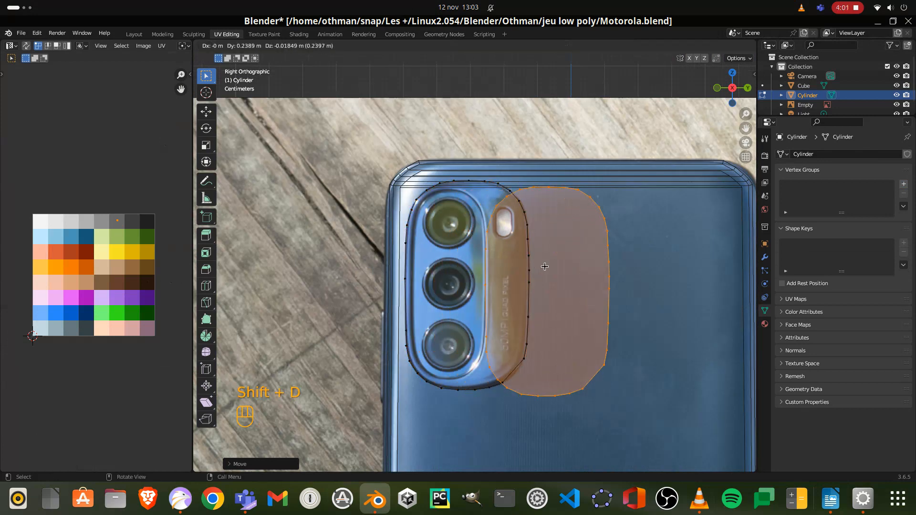
{"action": "right_click", "coordinate": [590, 265]}
{"action": "key", "text": "g"}
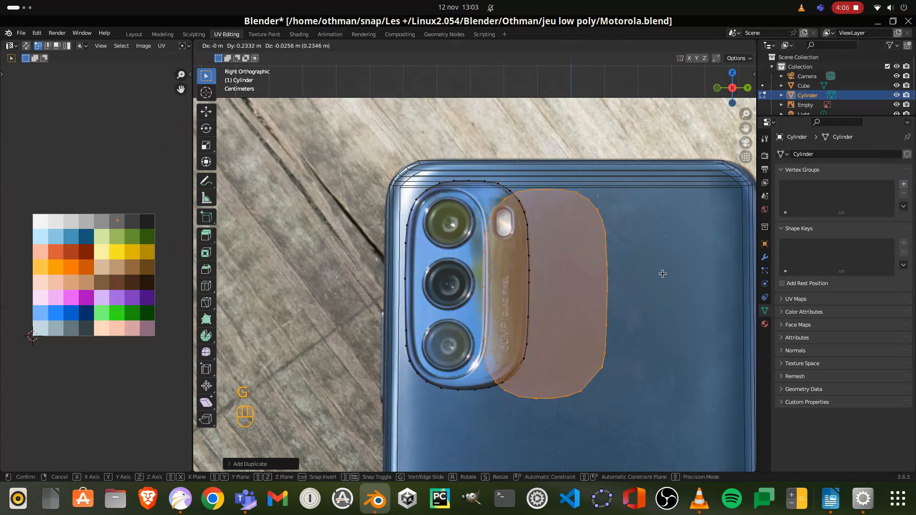
{"action": "left_click", "coordinate": [672, 272]}
{"action": "key", "text": "Delete"}
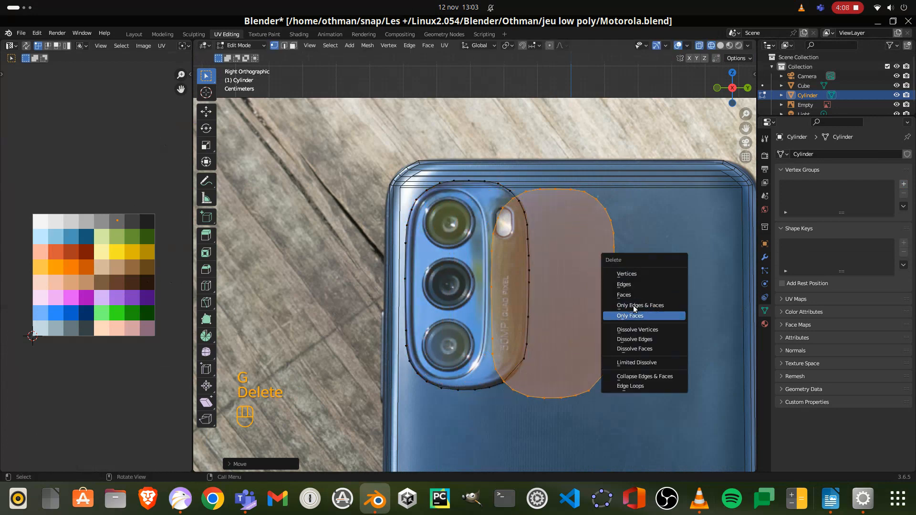
{"action": "left_click", "coordinate": [638, 275]}
Step: Move the disc's lower-right rim vertices onto the camera module's rounded lower-right corner in the photo
{"action": "scroll", "coordinate": [514, 302], "scroll_direction": "up", "scroll_amount": 4}
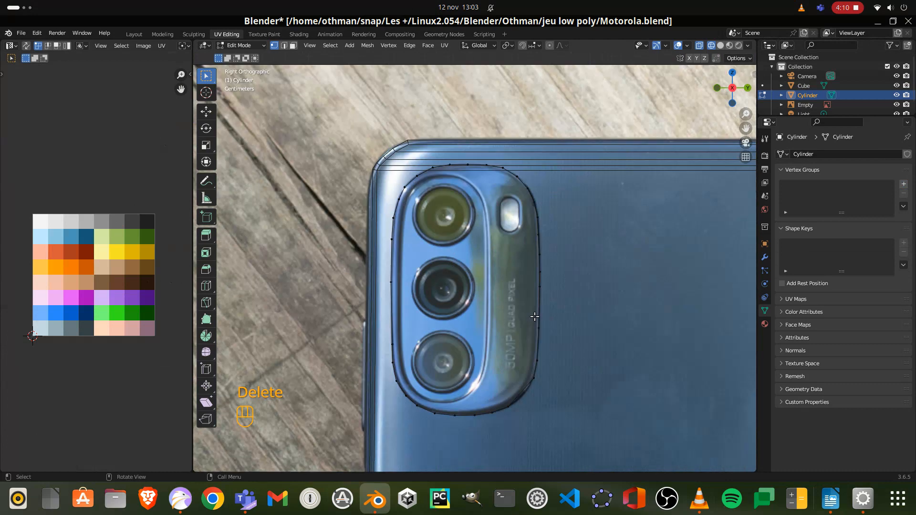
{"action": "scroll", "coordinate": [532, 343], "scroll_direction": "up", "scroll_amount": 2}
{"action": "middle_click_drag", "start_coordinate": [554, 380], "coordinate": [511, 329]}
{"action": "key", "text": "KP_3"}
{"action": "left_click", "coordinate": [518, 332]}
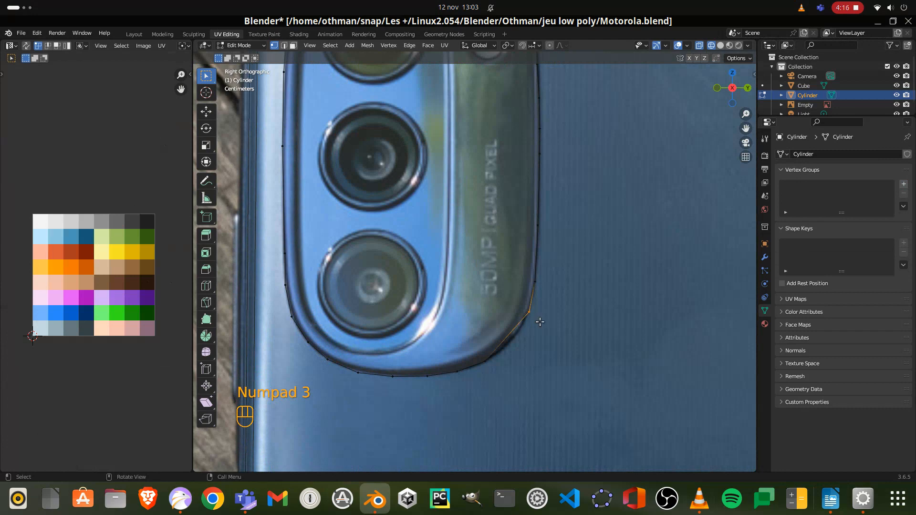
{"action": "key", "text": "g"}
{"action": "left_click", "coordinate": [518, 356]}
{"action": "left_click_drag", "start_coordinate": [529, 275], "coordinate": [547, 296]}
{"action": "key", "text": "g"}
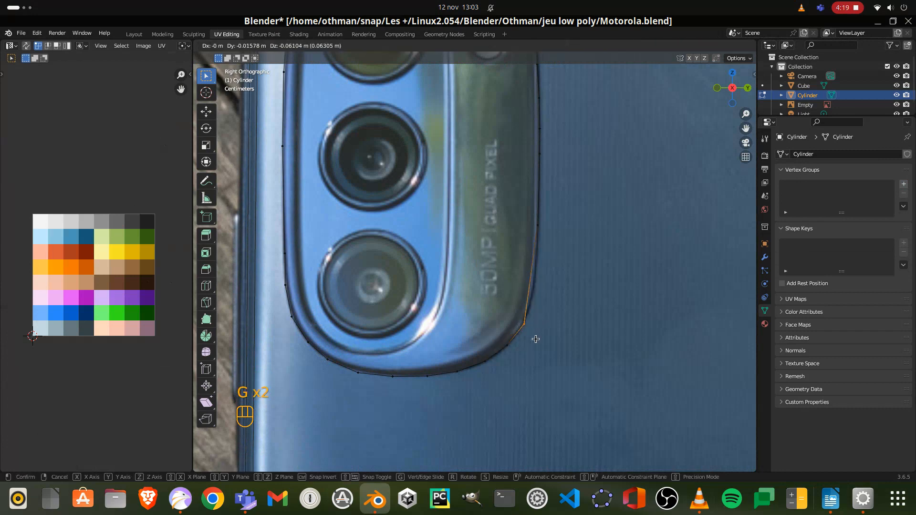
{"action": "left_click", "coordinate": [536, 339]}
Step: Lower the rim vertices along the disc's right side to follow the camera module's right edge
{"action": "left_click_drag", "start_coordinate": [527, 219], "coordinate": [544, 263]}
{"action": "key", "text": "g"}
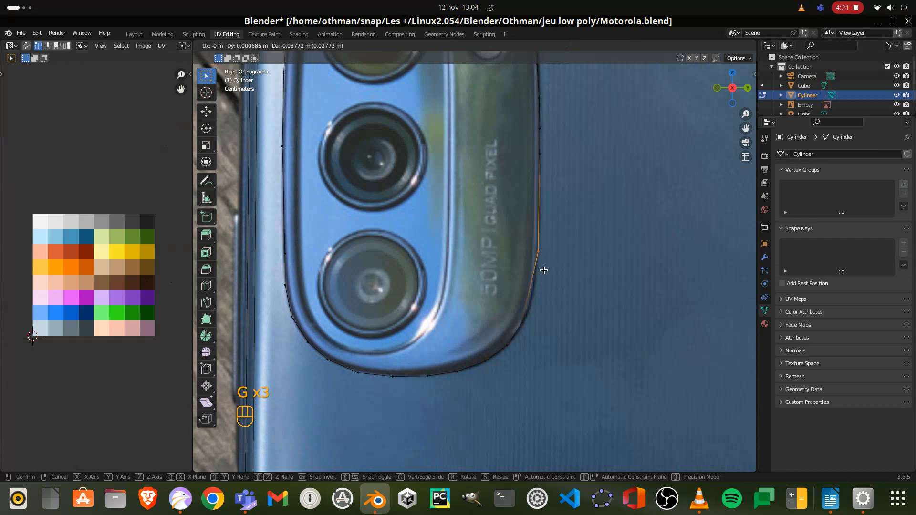
{"action": "left_click", "coordinate": [538, 319]}
{"action": "left_click", "coordinate": [540, 153]}
{"action": "key", "text": "g"}
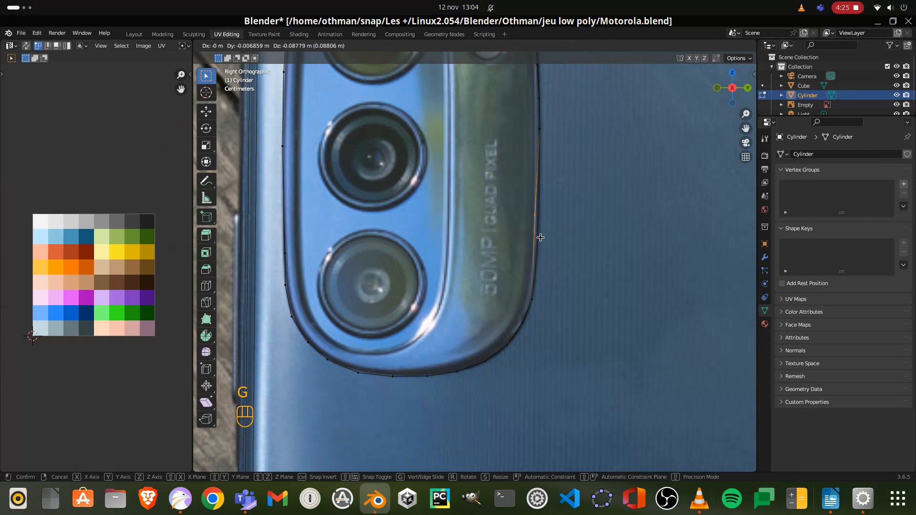
{"action": "left_click", "coordinate": [542, 238]}
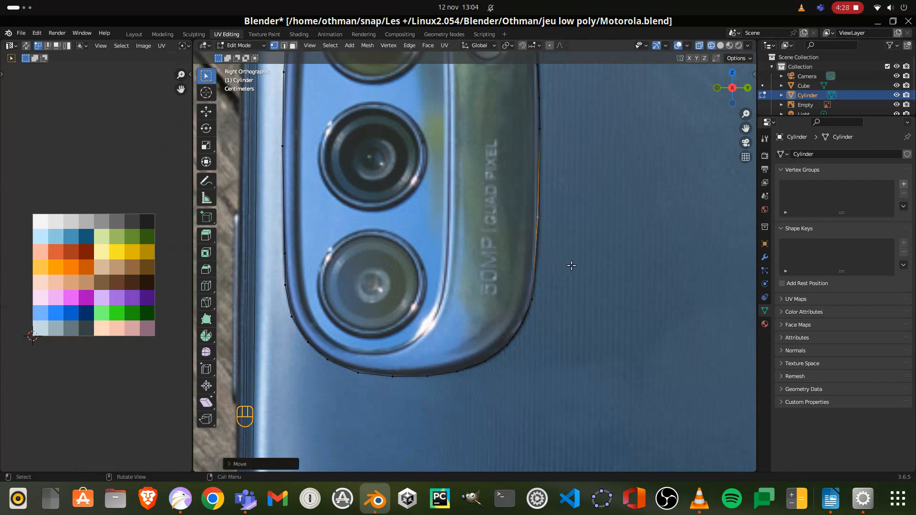
{"action": "scroll", "coordinate": [577, 253], "scroll_direction": "down", "scroll_amount": 3}
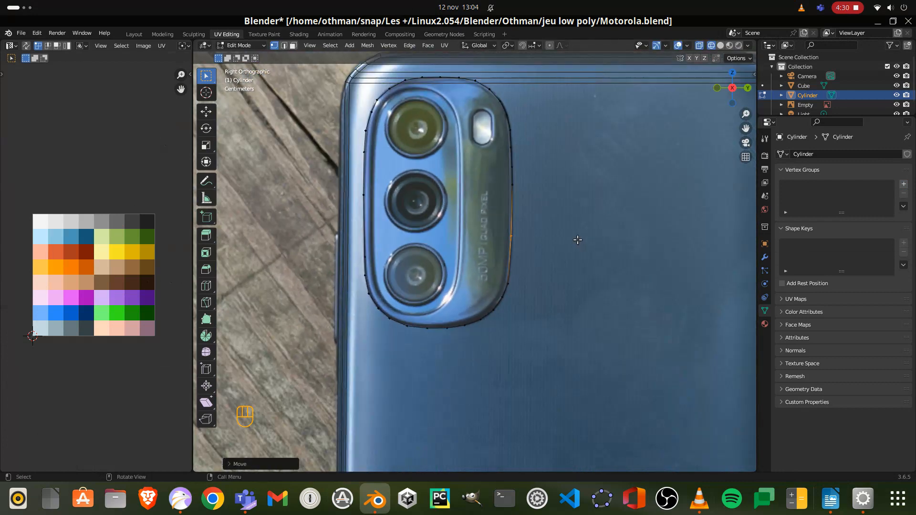
Step: Duplicate the whole camera disc beside the original and scale the copy down to about half size
{"action": "key", "text": "a"}
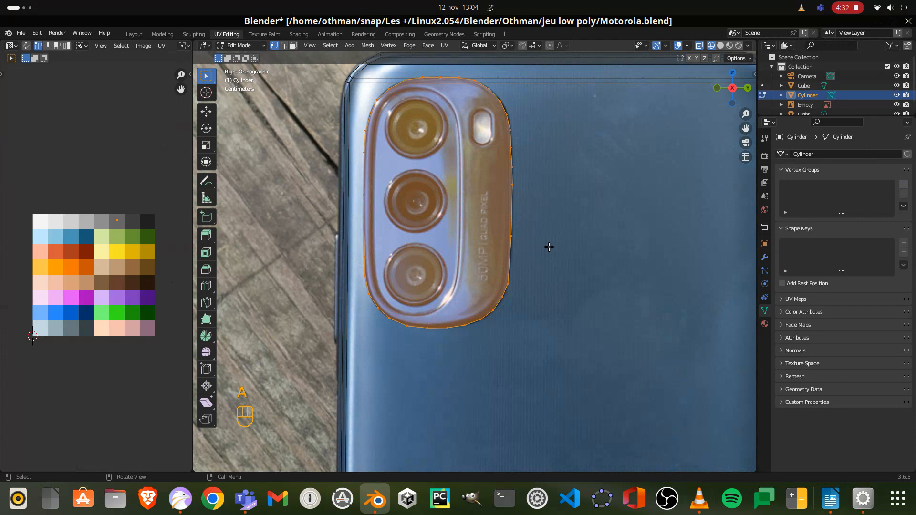
{"action": "key", "text": "shift+d"}
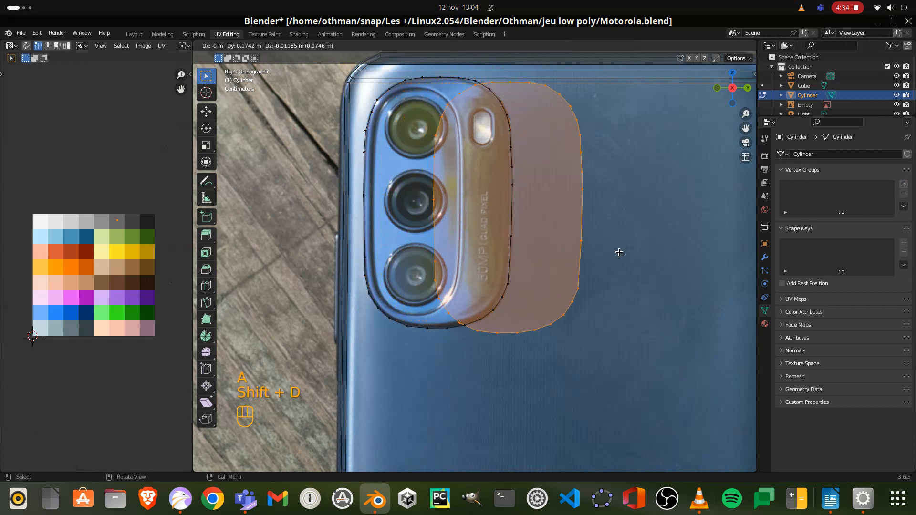
{"action": "left_click", "coordinate": [685, 261]}
{"action": "key", "text": "s"}
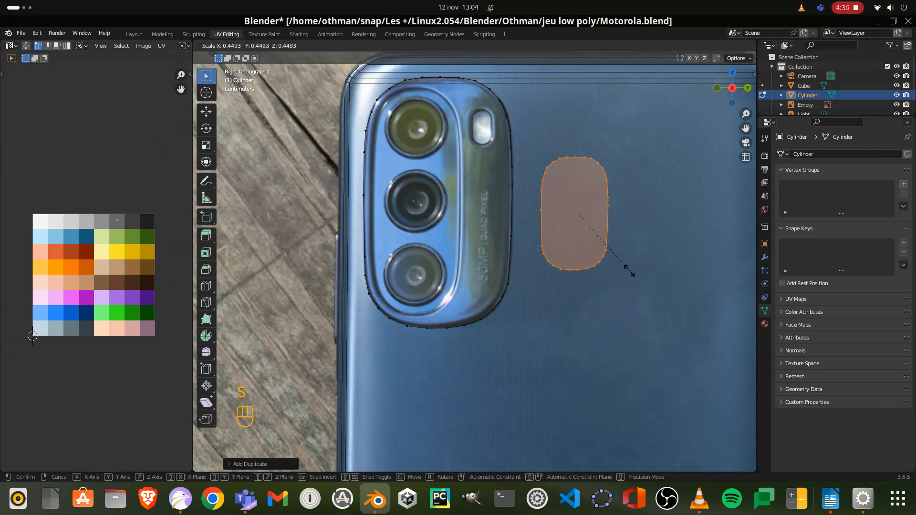
{"action": "left_click", "coordinate": [639, 278]}
Step: Move the small duplicate onto the upper two lenses, aligning its top with the inner lens panel's upper edge
{"action": "left_click_drag", "start_coordinate": [577, 240], "coordinate": [565, 242]}
{"action": "left_click_drag", "start_coordinate": [531, 141], "coordinate": [631, 327]}
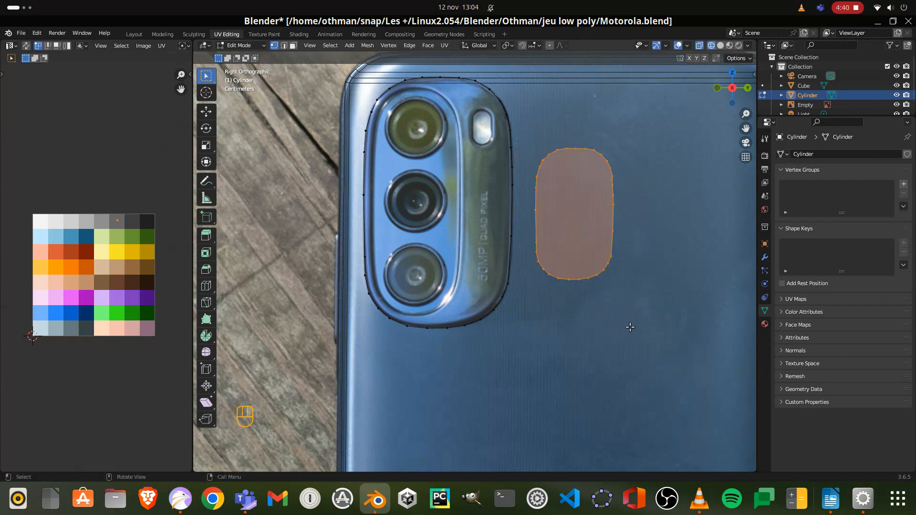
{"action": "key", "text": "g"}
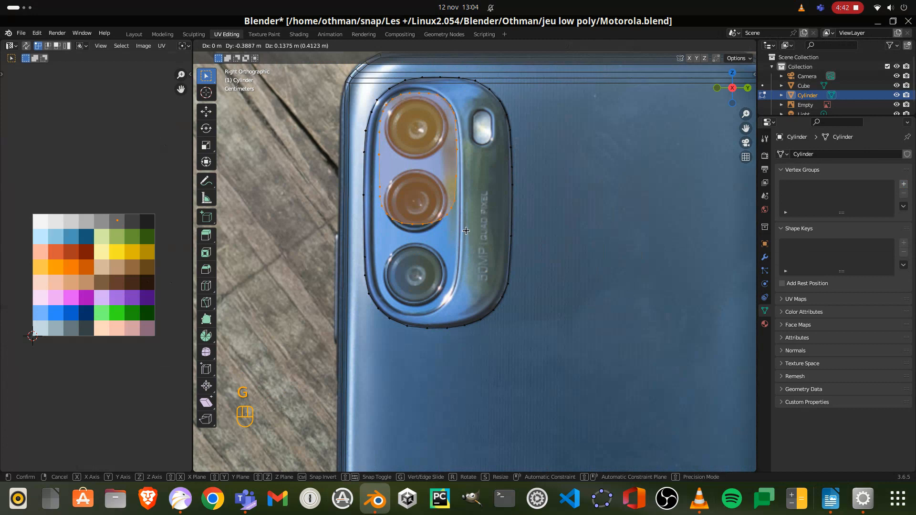
{"action": "left_click", "coordinate": [464, 227]}
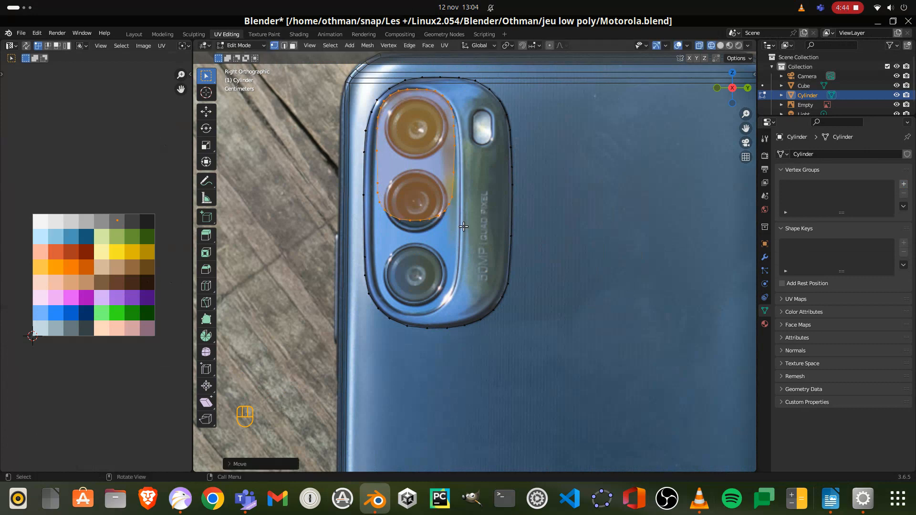
Step: Stretch the duplicate by moving its lower half of vertices down to the bottom of the inner lens panel
{"action": "left_click_drag", "start_coordinate": [371, 169], "coordinate": [470, 234]}
{"action": "key", "text": "g"}
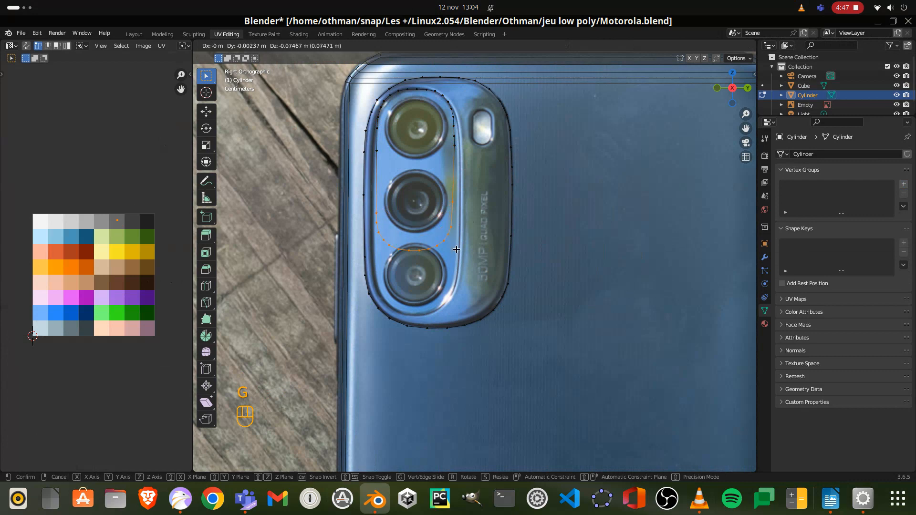
{"action": "left_click", "coordinate": [456, 314]}
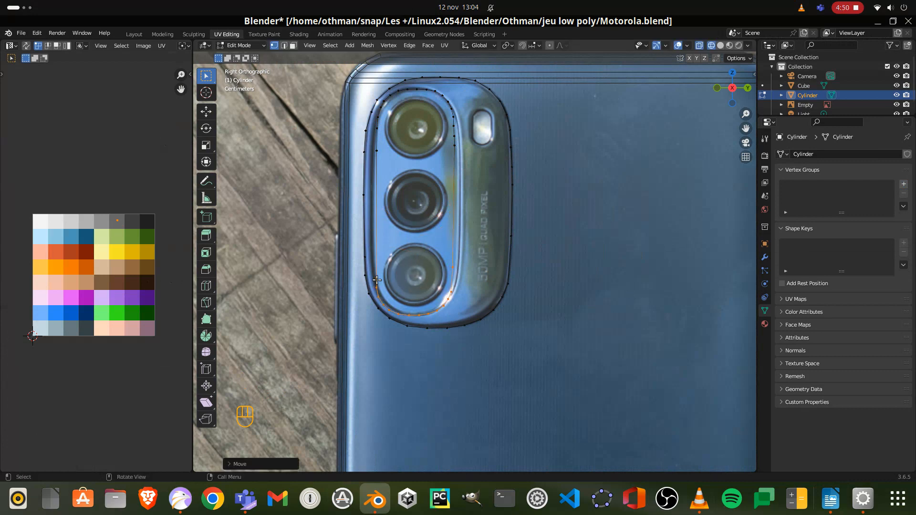
Step: Move the inner shape's lower-right vertices outward onto the right edge of the lens panel beside the bottom lens
{"action": "scroll", "coordinate": [384, 296], "scroll_direction": "up", "scroll_amount": 5}
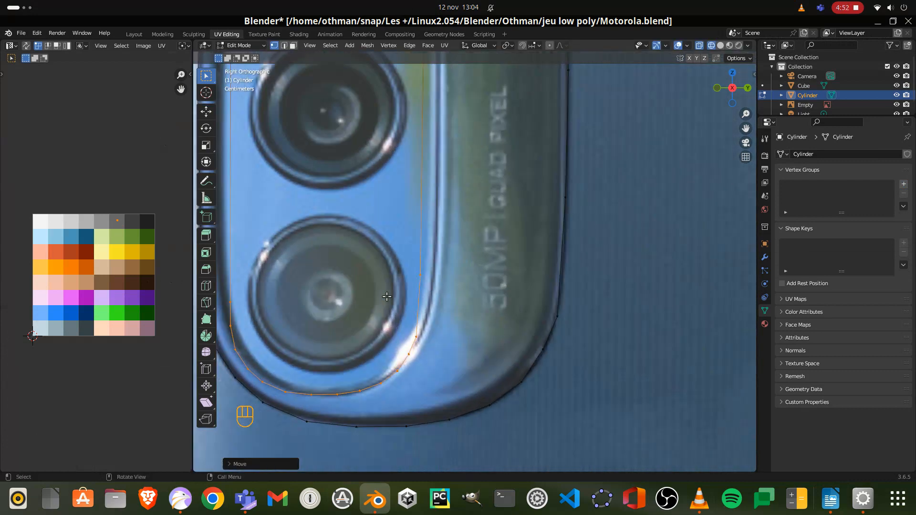
{"action": "left_click", "coordinate": [424, 342]}
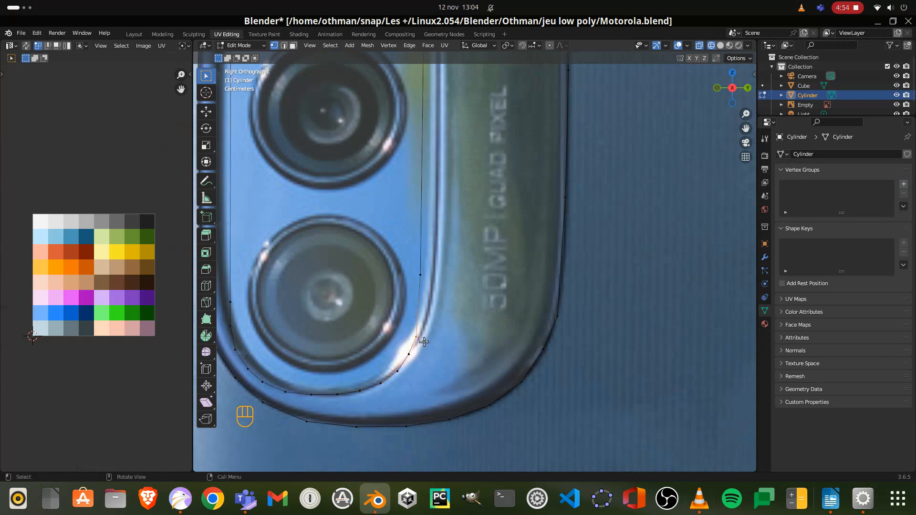
{"action": "key", "text": "g"}
{"action": "key", "text": "g"}
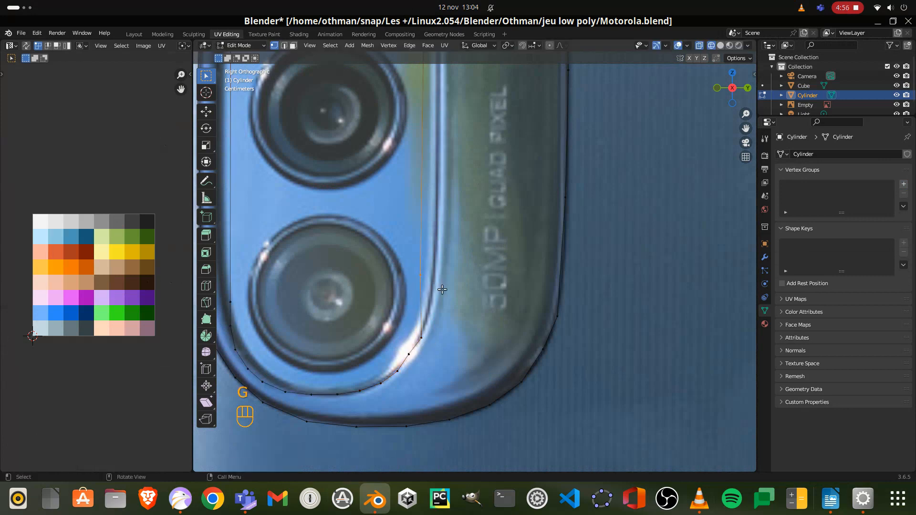
{"action": "left_click", "coordinate": [452, 296]}
Step: Move the inner shape's upper-right vertices outward onto the lens panel's right edge and rounded upper-right corner
{"action": "middle_click_drag", "start_coordinate": [452, 297], "coordinate": [455, 67], "text": "shift"}
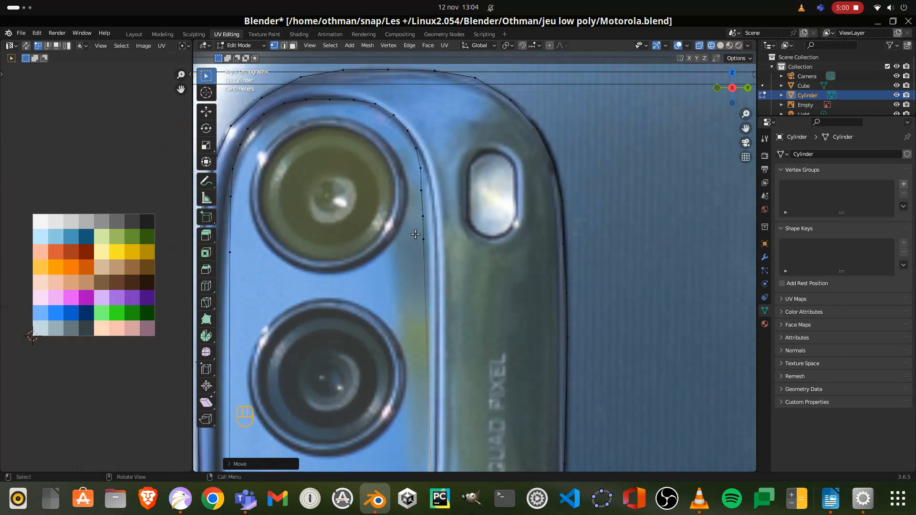
{"action": "key", "text": "g"}
{"action": "key", "text": "g"}
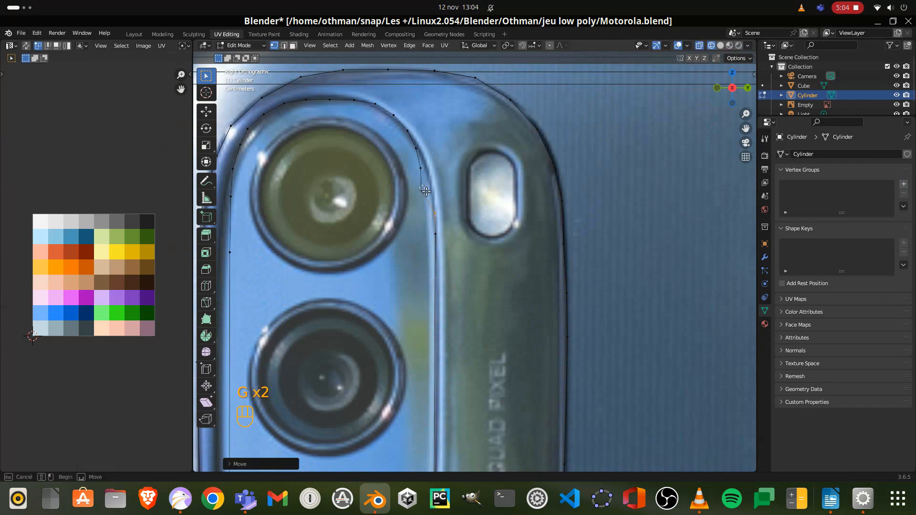
{"action": "key", "text": "g"}
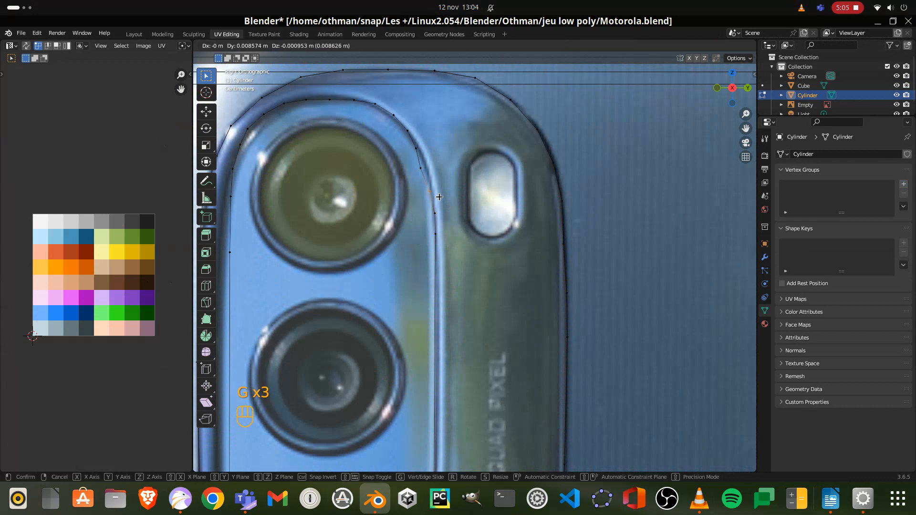
{"action": "key", "text": "g"}
{"action": "left_click", "coordinate": [418, 151]}
{"action": "key", "text": "g"}
{"action": "left_click", "coordinate": [422, 154]}
Step: Move the inner shape's upper-left vertices outward onto the lens panel's left edge beside the top lens
{"action": "middle_click_drag", "start_coordinate": [229, 188], "coordinate": [393, 163], "text": "shift"}
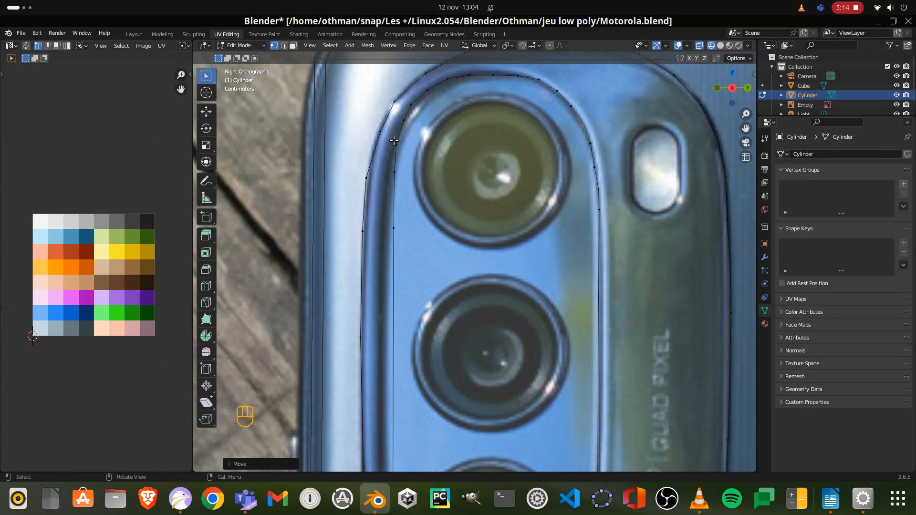
{"action": "left_click", "coordinate": [393, 140]}
{"action": "key", "text": "g"}
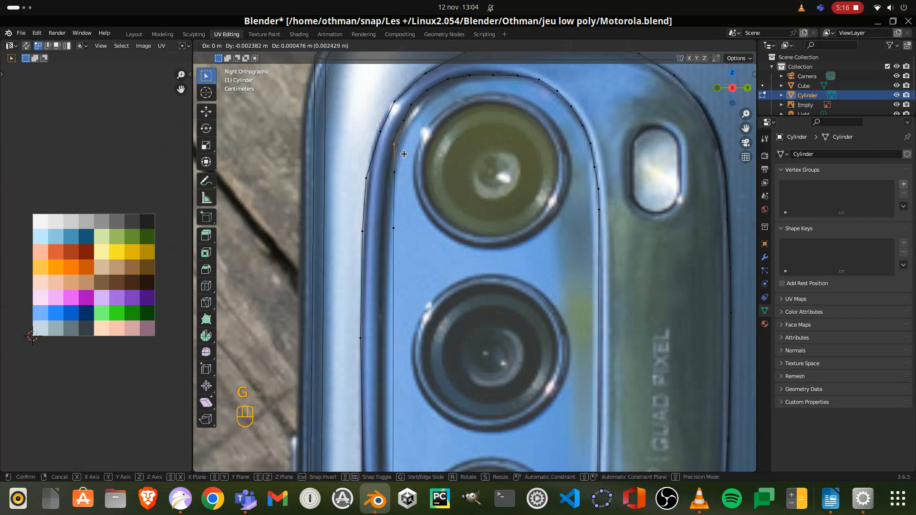
{"action": "key", "text": "g"}
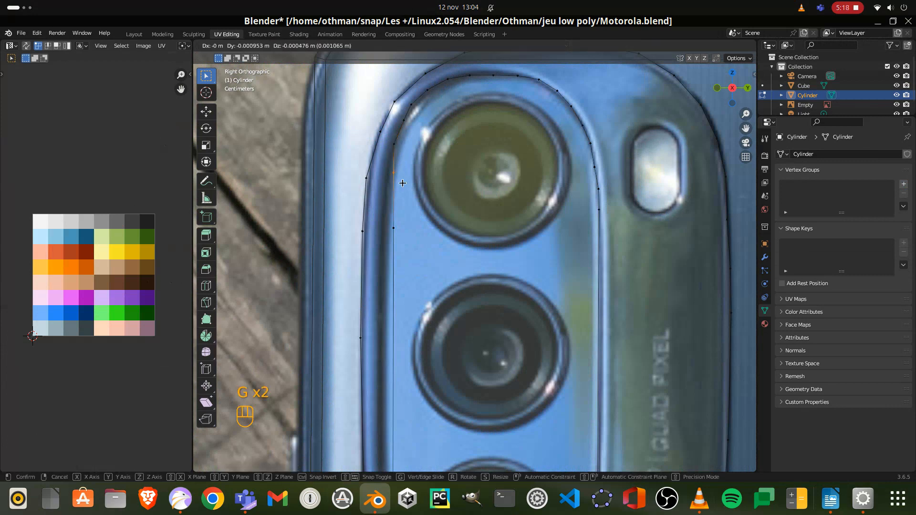
{"action": "key", "text": "g"}
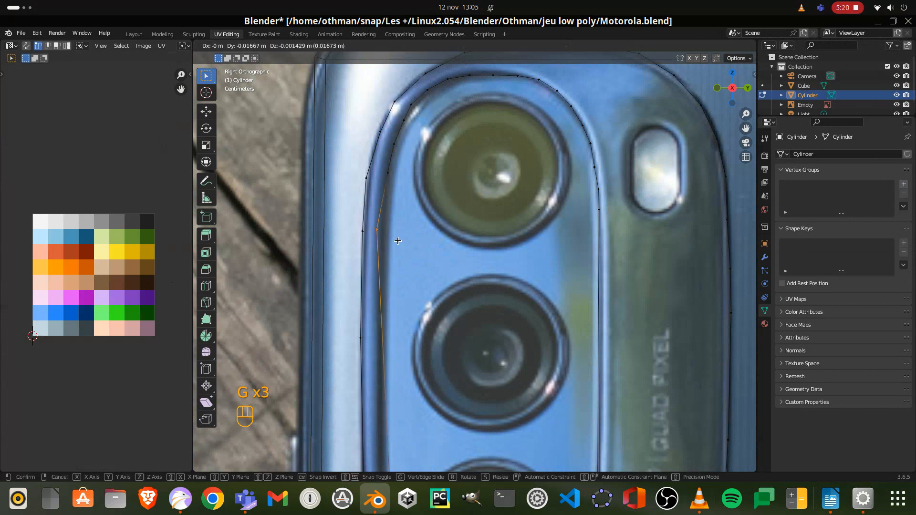
{"action": "left_click", "coordinate": [397, 256]}
{"action": "scroll", "coordinate": [458, 212], "scroll_direction": "down", "scroll_amount": 5, "text": "shift"}
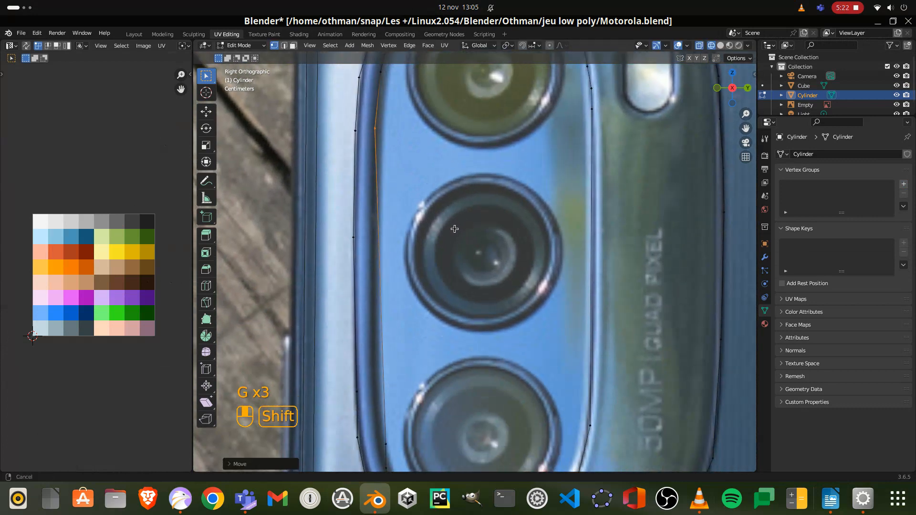
Step: Move the inner shape's lower-left vertices outward onto the lens panel's left edge and rounded lower-left corner
{"action": "scroll", "coordinate": [457, 212], "scroll_direction": "down", "scroll_amount": 3, "text": "shift"}
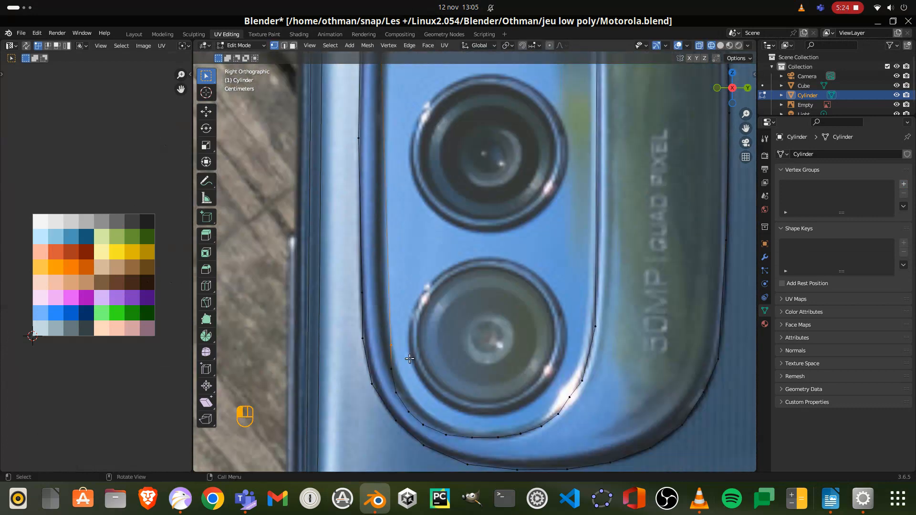
{"action": "key", "text": "g"}
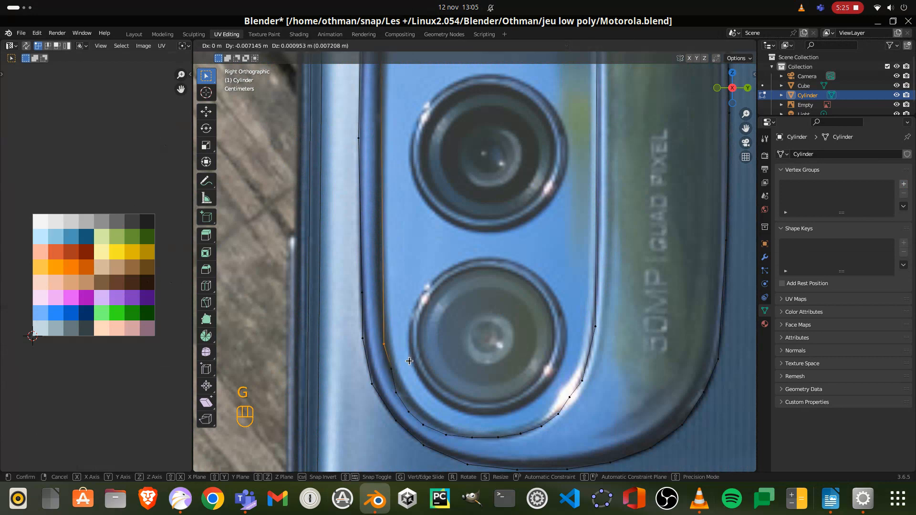
{"action": "key", "text": "g"}
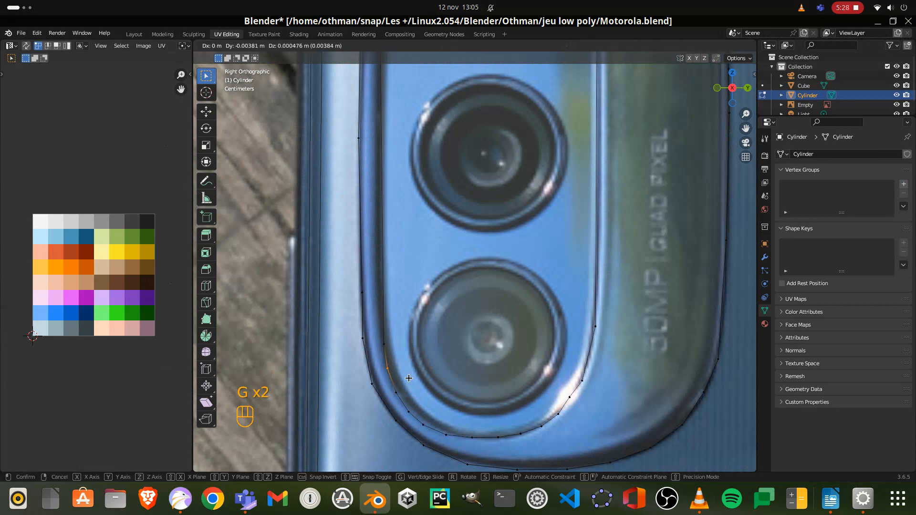
{"action": "key", "text": "g"}
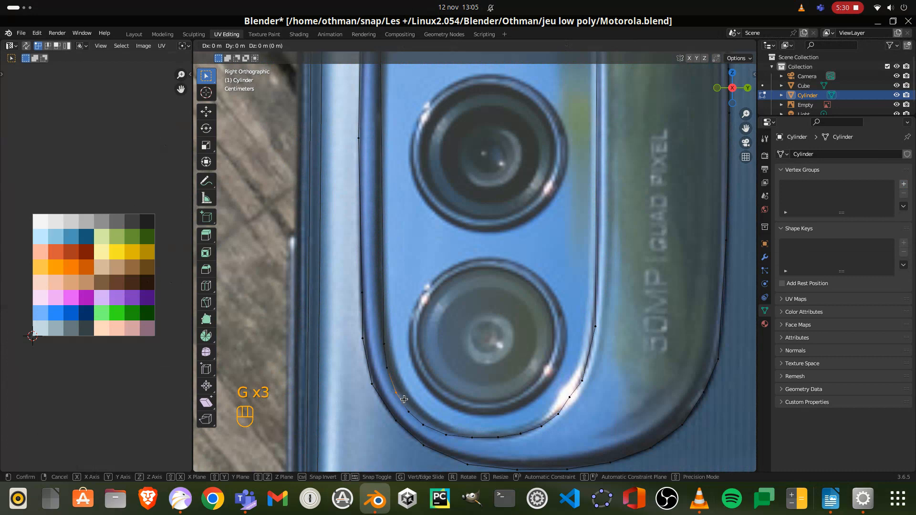
{"action": "key", "text": "g"}
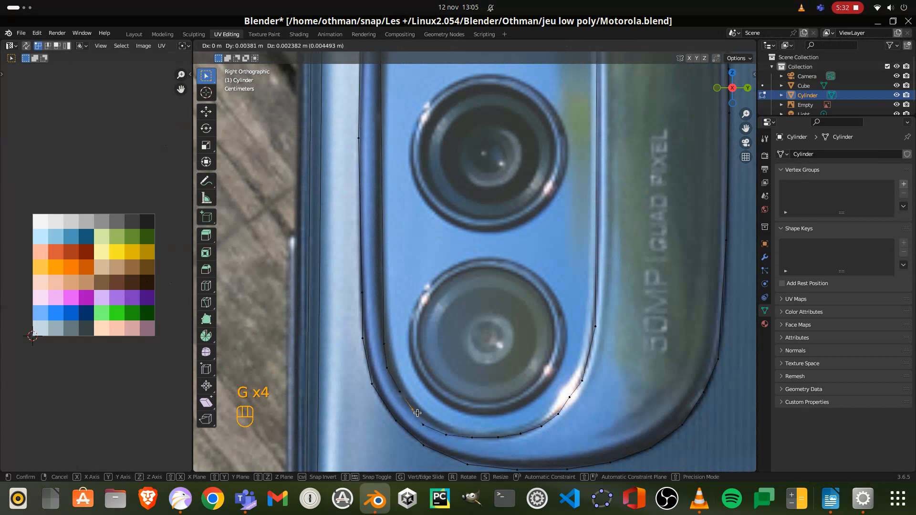
{"action": "left_click", "coordinate": [412, 413]}
{"action": "key", "text": "g"}
{"action": "left_click", "coordinate": [437, 428]}
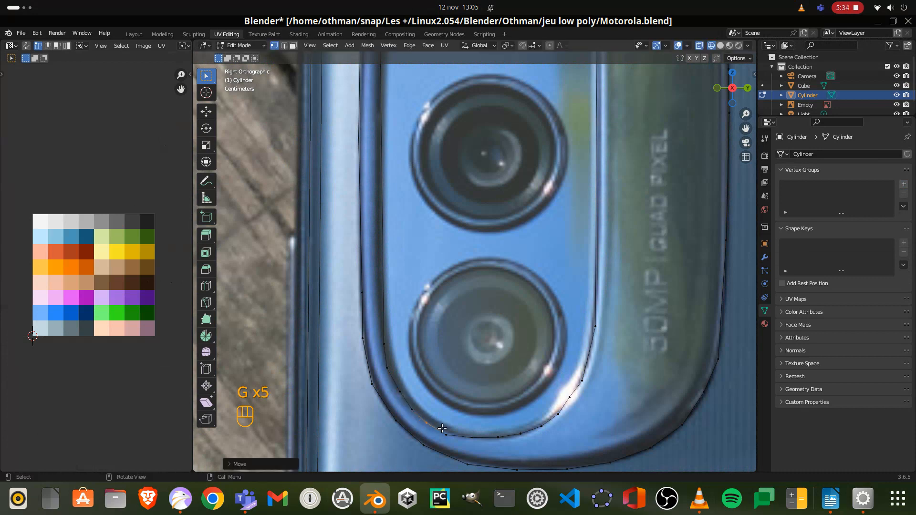
{"action": "key", "text": "g"}
{"action": "left_click", "coordinate": [460, 438]}
Step: Adjust the inner shape's lower-right corner vertices to follow the lens panel's curved edge beside the bottom lens
{"action": "scroll", "coordinate": [547, 378], "scroll_direction": "up", "scroll_amount": 1}
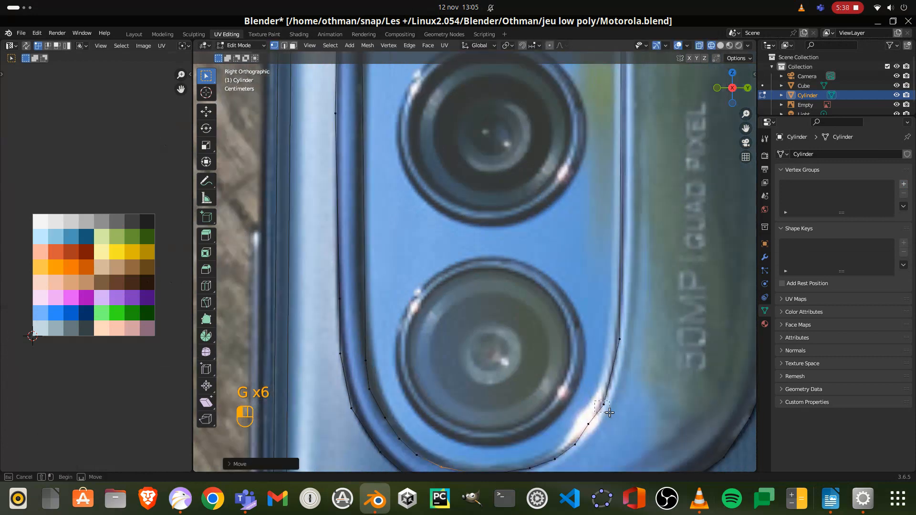
{"action": "left_click", "coordinate": [603, 404]}
{"action": "key", "text": "g"}
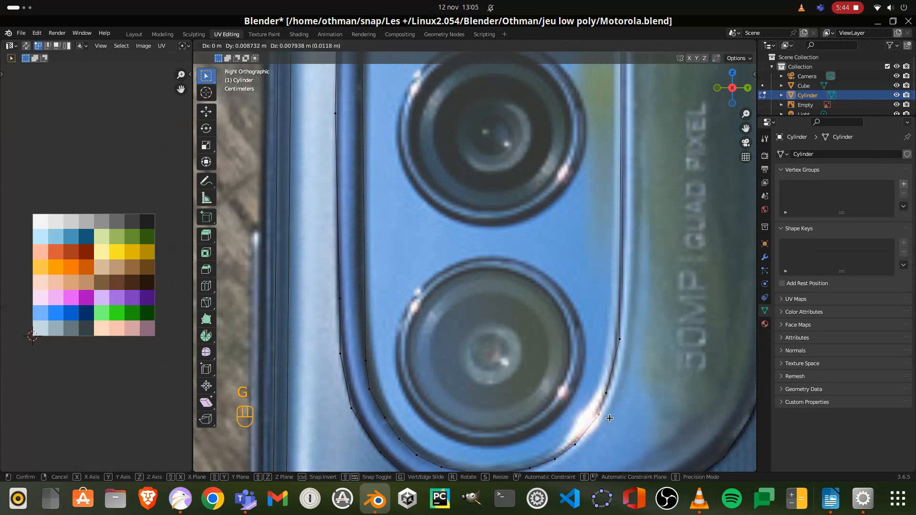
{"action": "left_click", "coordinate": [614, 391]}
{"action": "key", "text": "g"}
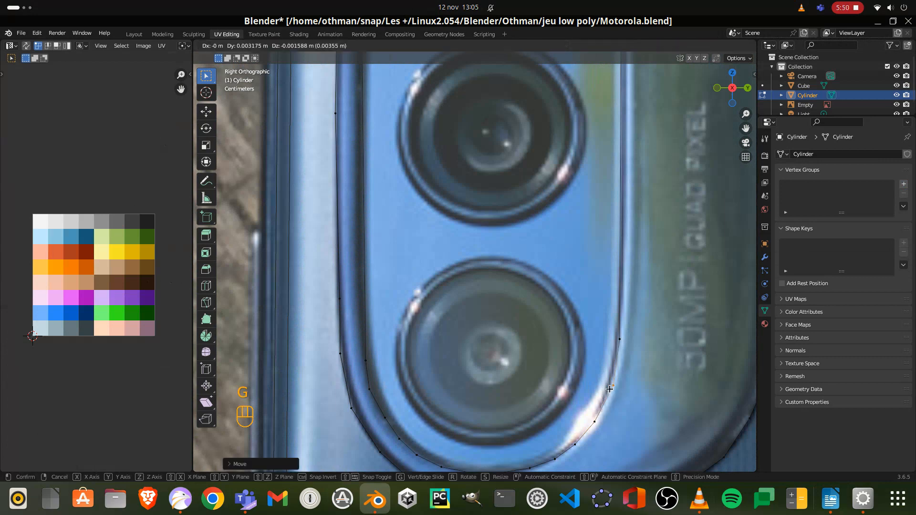
{"action": "left_click", "coordinate": [602, 375]}
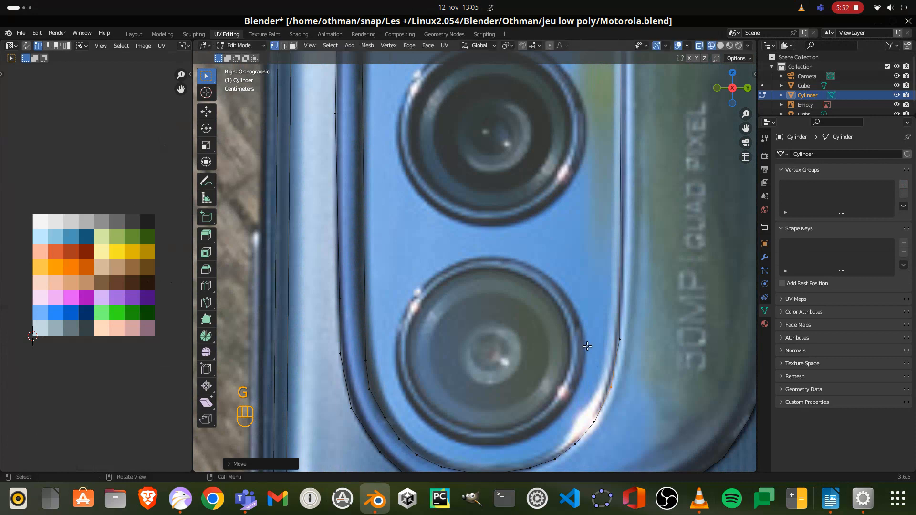
Step: Select the entire inner lens panel mesh in wireframe shading from the right view, including all its linked vertices
{"action": "scroll", "coordinate": [588, 344], "scroll_direction": "down", "scroll_amount": 4}
{"action": "scroll", "coordinate": [588, 317], "scroll_direction": "up", "scroll_amount": 1}
{"action": "scroll", "coordinate": [587, 316], "scroll_direction": "down", "scroll_amount": 4}
{"action": "scroll", "coordinate": [588, 315], "scroll_direction": "up", "scroll_amount": 4}
{"action": "mouse_move", "coordinate": [587, 315]}
{"action": "middle_mouse_down"}
{"action": "mouse_move", "coordinate": [587, 299]}
{"action": "mouse_move", "coordinate": [542, 307]}
{"action": "middle_mouse_up"}
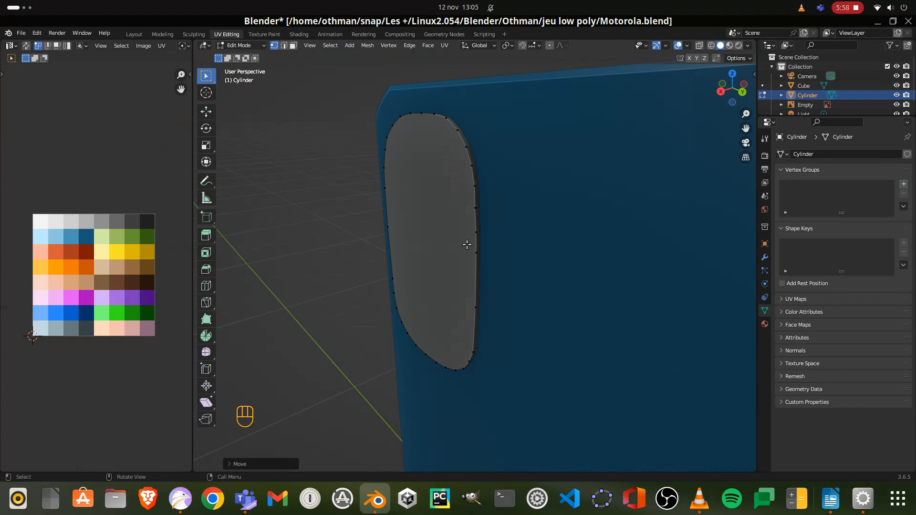
{"action": "left_click", "coordinate": [711, 45]}
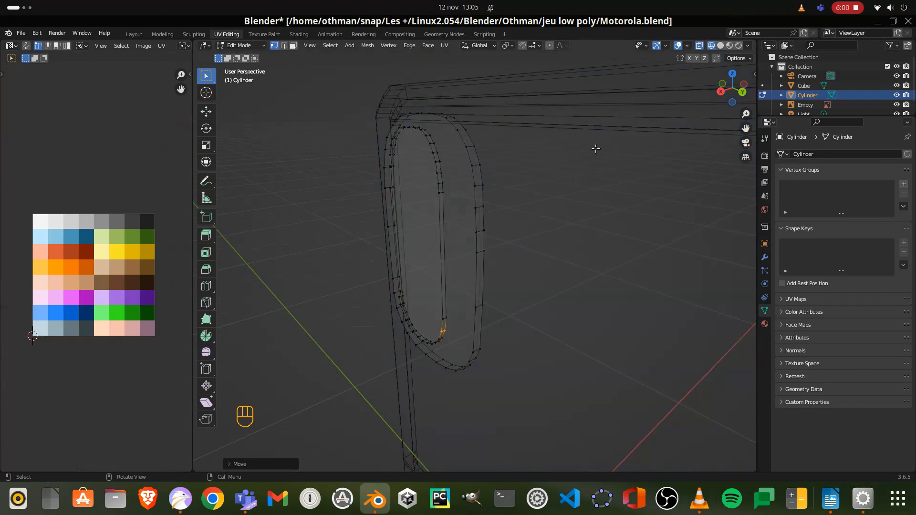
{"action": "key", "text": "KP_3"}
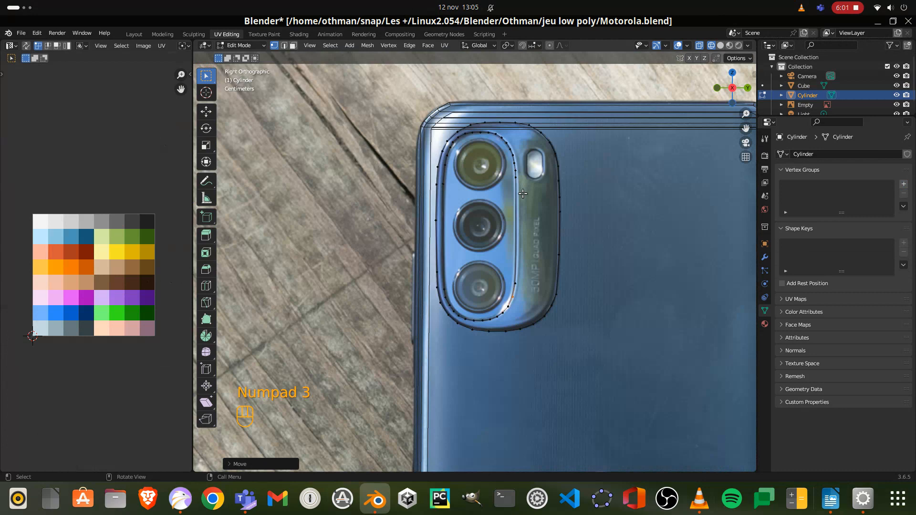
{"action": "left_click_drag", "start_coordinate": [507, 321], "coordinate": [521, 235]}
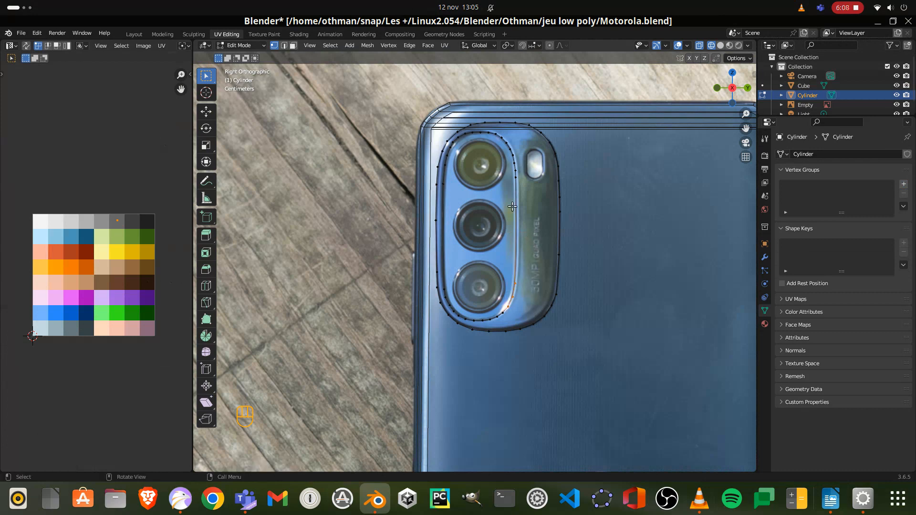
{"action": "key", "text": "ctrl+KP_Add"}
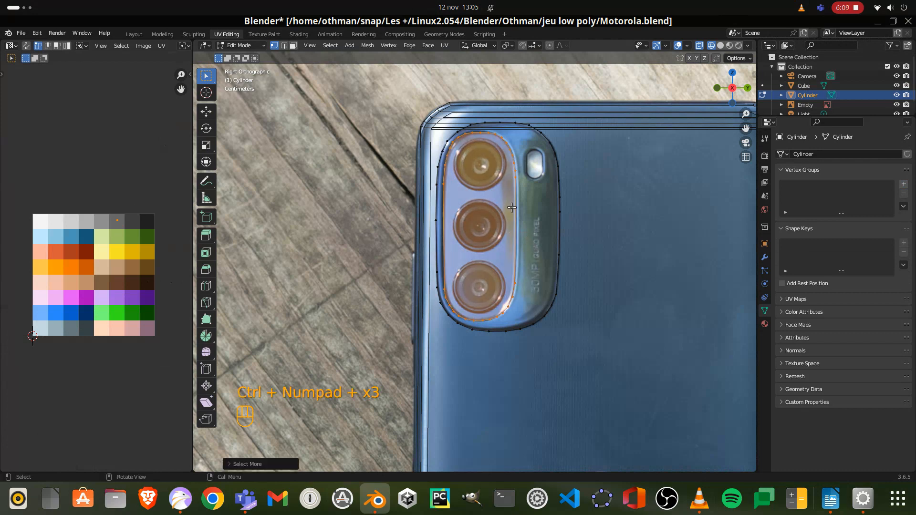
{"action": "key", "text": "l"}
{"action": "key", "text": "l"}
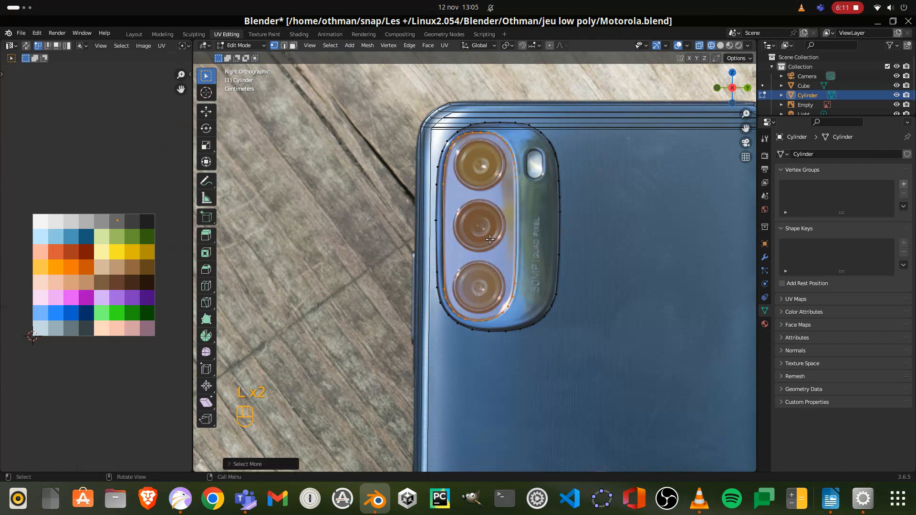
Step: Switch to solid shading and move the inner lens panel outward along X by about 0.0099 m from the outer disc
{"action": "mouse_move", "coordinate": [518, 247]}
{"action": "middle_mouse_down"}
{"action": "mouse_move", "coordinate": [478, 266]}
{"action": "mouse_move", "coordinate": [438, 265]}
{"action": "middle_mouse_up"}
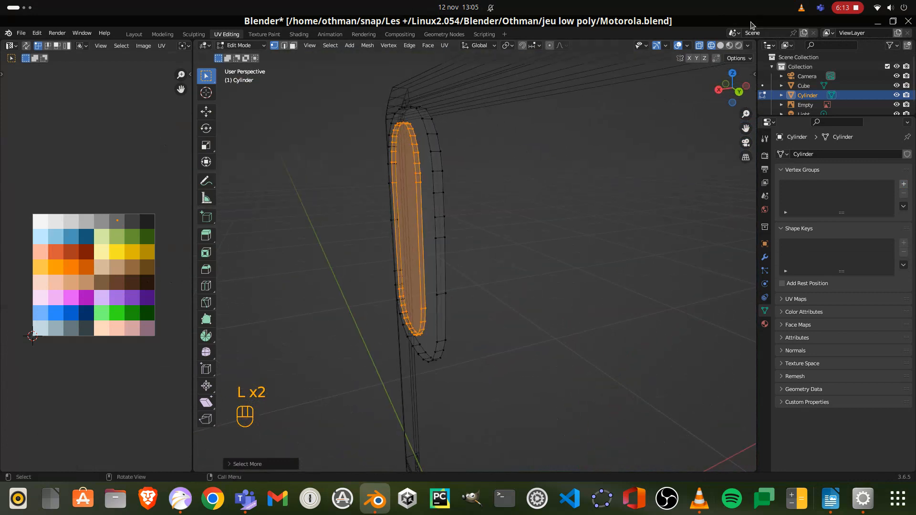
{"action": "left_click", "coordinate": [720, 46]}
{"action": "key", "text": "g"}
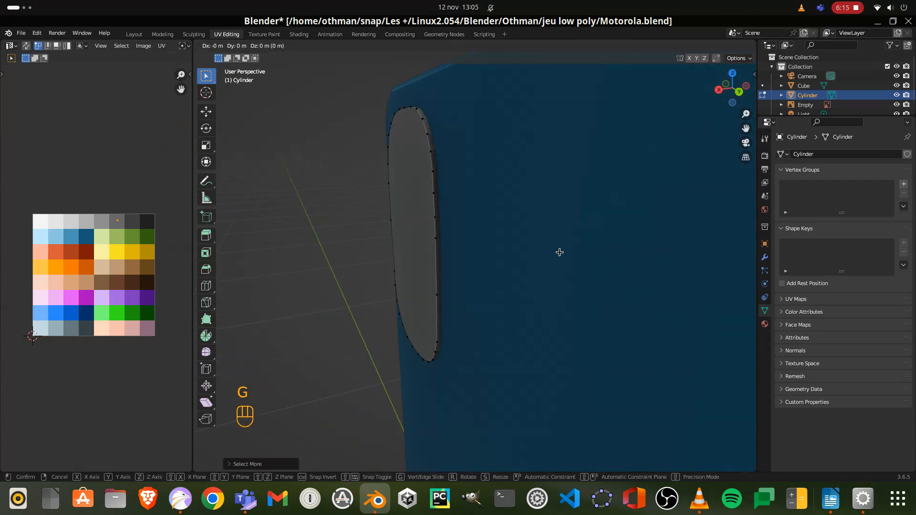
{"action": "key", "text": "x"}
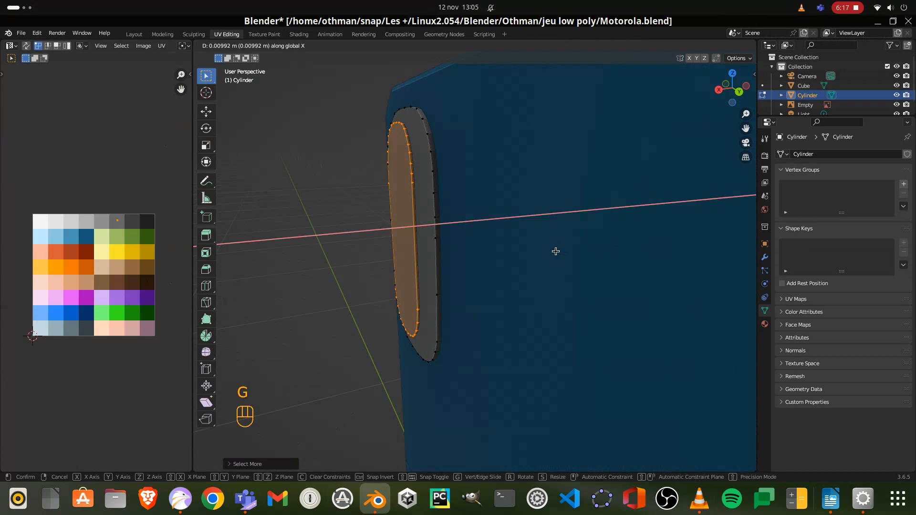
{"action": "left_click", "coordinate": [555, 251]}
Step: Recolour the inner lens panel by moving its UVs to the fifth gray swatch in the palette's top row
{"action": "middle_click_drag", "start_coordinate": [477, 250], "coordinate": [546, 243]}
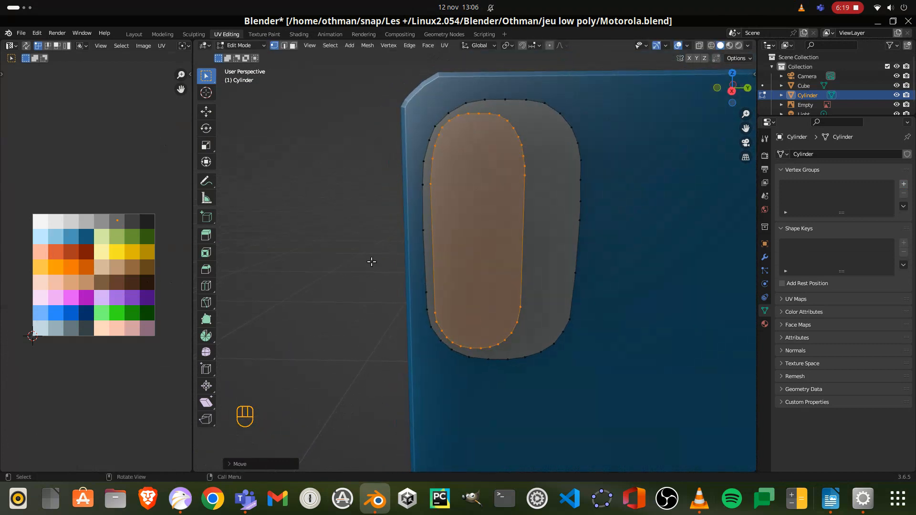
{"action": "key", "text": "g"}
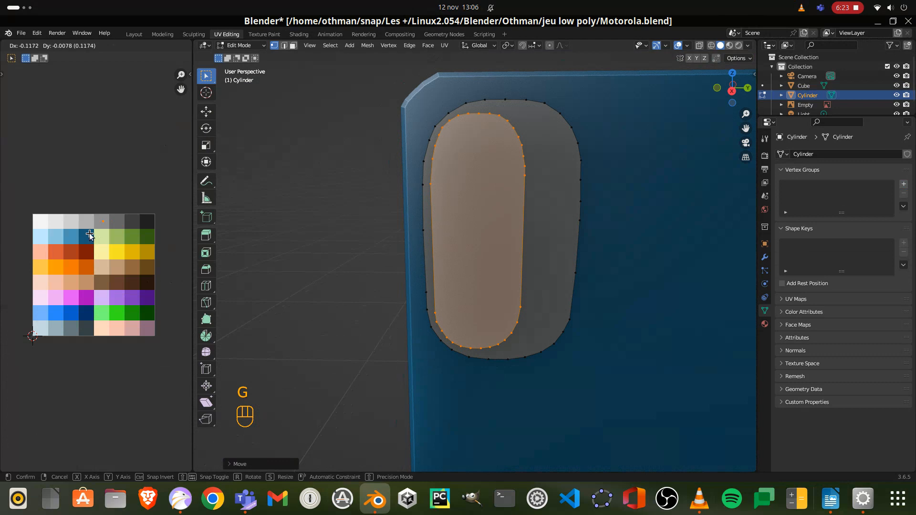
{"action": "left_click", "coordinate": [89, 235]}
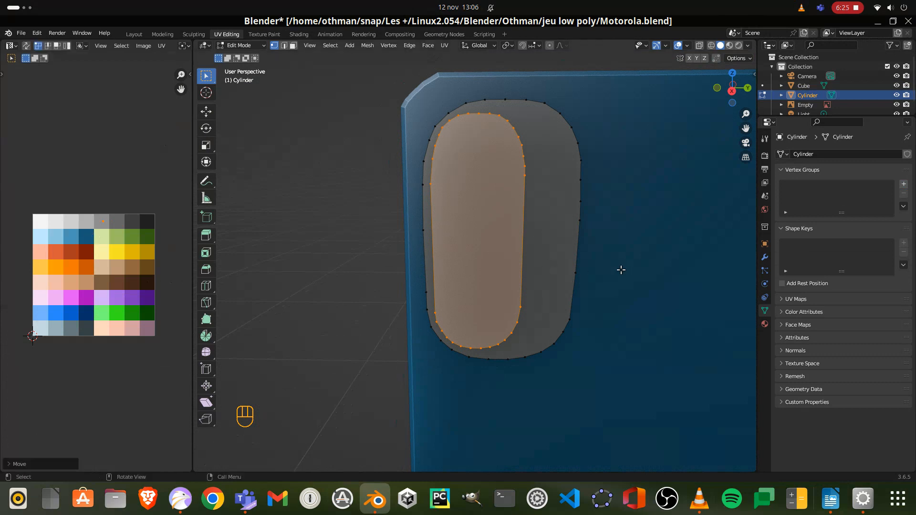
Step: Select the linked outer disc and move its UVs to the fourth, lighter gray swatch in the palette's top row
{"action": "left_click", "coordinate": [601, 258]}
{"action": "key", "text": "l"}
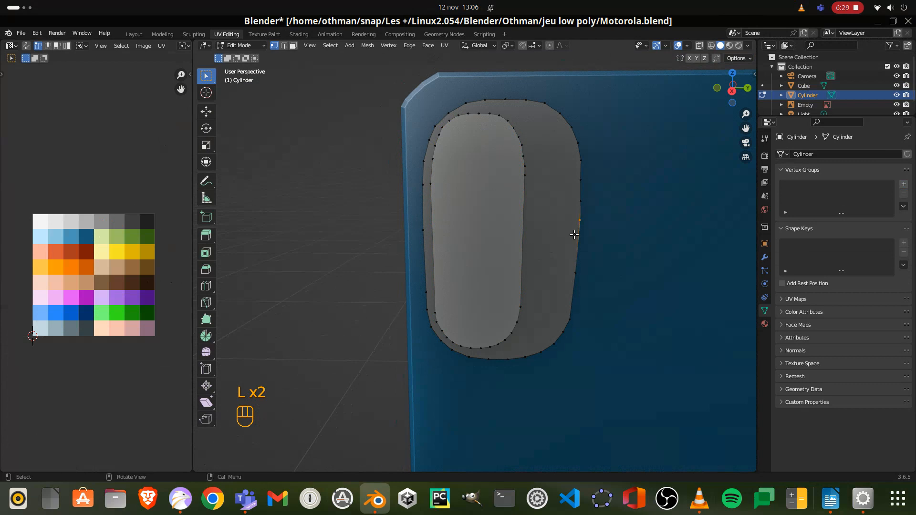
{"action": "key", "text": "l"}
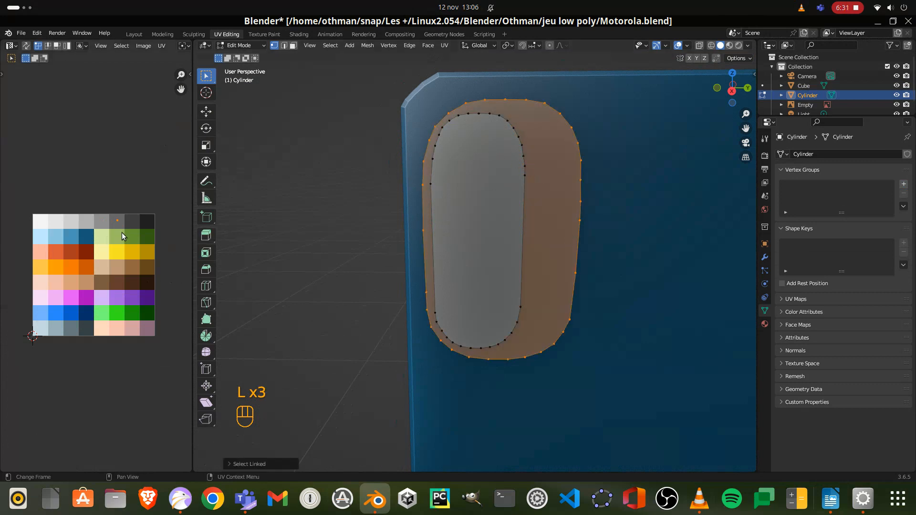
{"action": "key", "text": "g"}
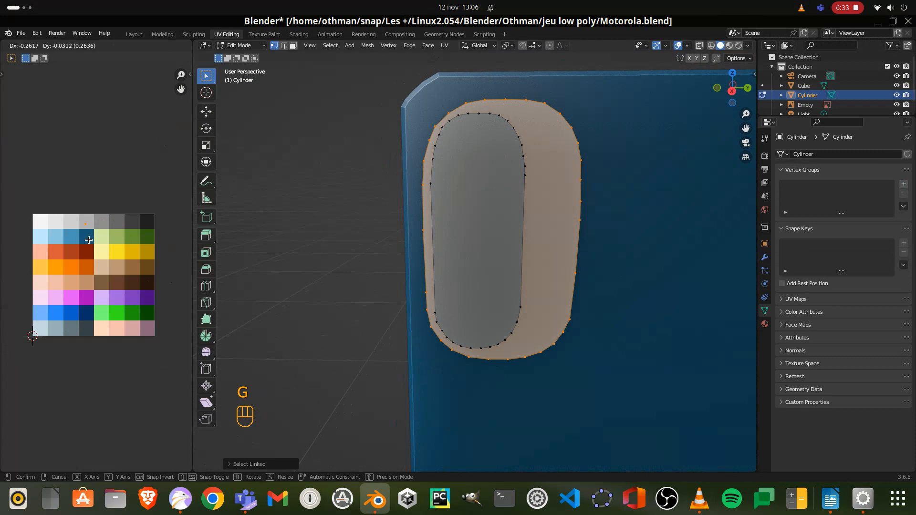
{"action": "left_click", "coordinate": [87, 241]}
{"action": "left_click", "coordinate": [342, 240]}
{"action": "middle_click_drag", "start_coordinate": [543, 247], "coordinate": [559, 219]}
Step: Add a cylinder to the camera module mesh from the right orthographic view
{"action": "key", "text": "KP_3"}
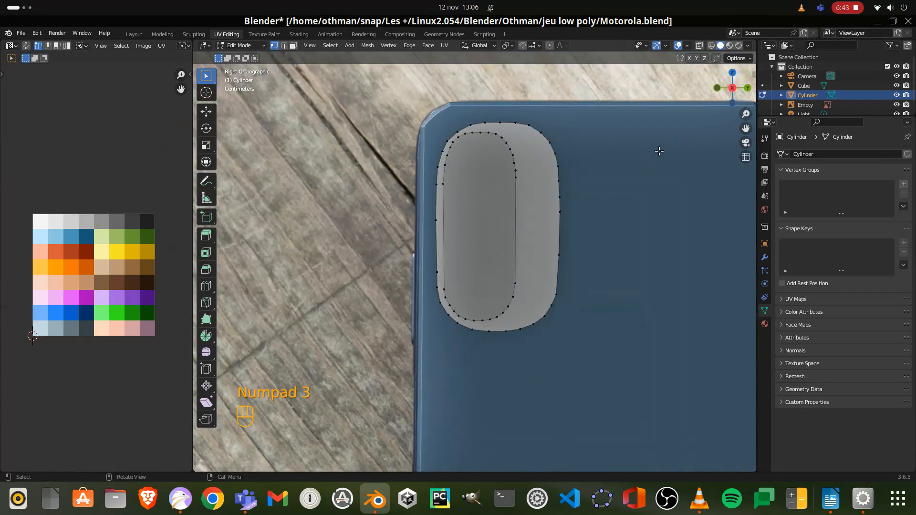
{"action": "key", "text": "shift+a"}
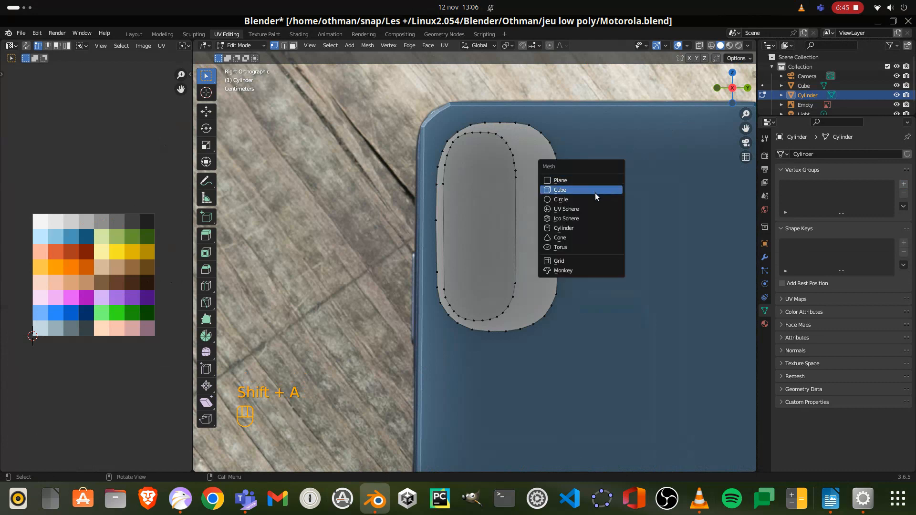
{"action": "left_click", "coordinate": [591, 228]}
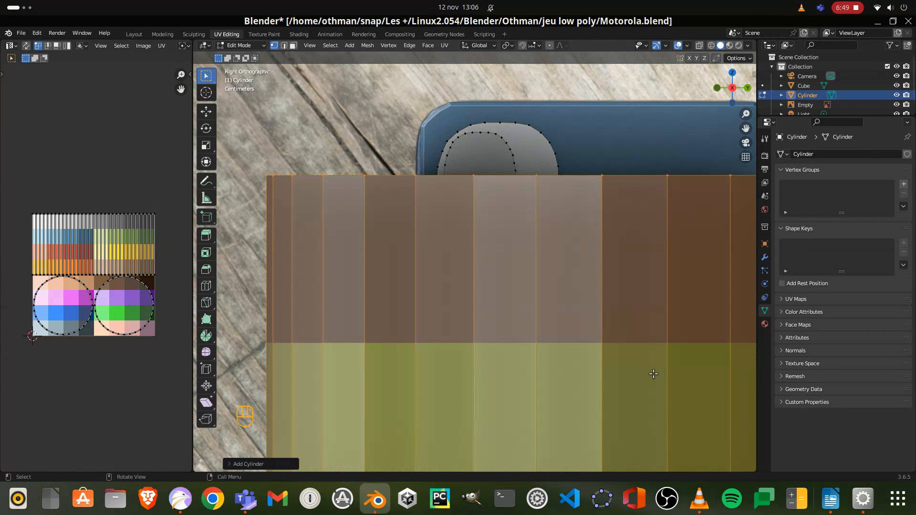
Step: Scale all the cylinder's UVs to 0 and move them onto the third, light gray swatch in the palette's top row
{"action": "key", "text": "a"}
{"action": "key", "text": "s"}
{"action": "key", "text": "0"}
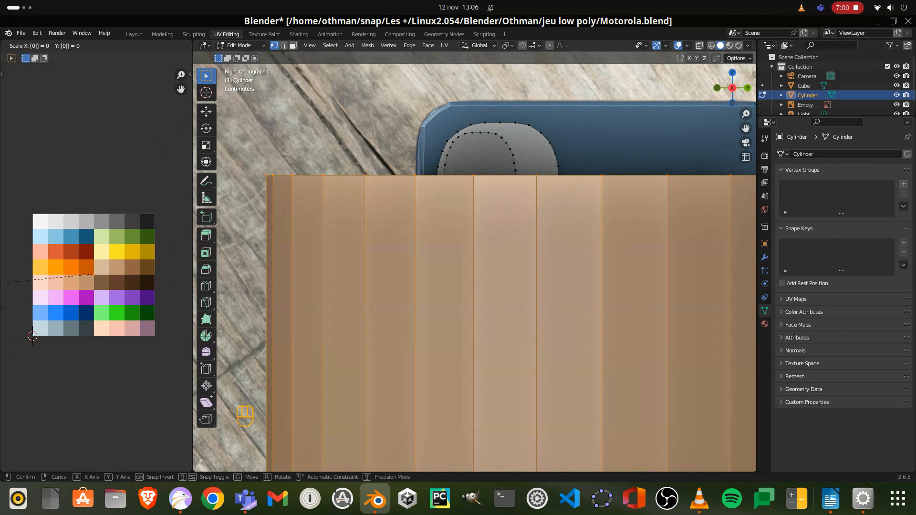
{"action": "key", "text": "Return"}
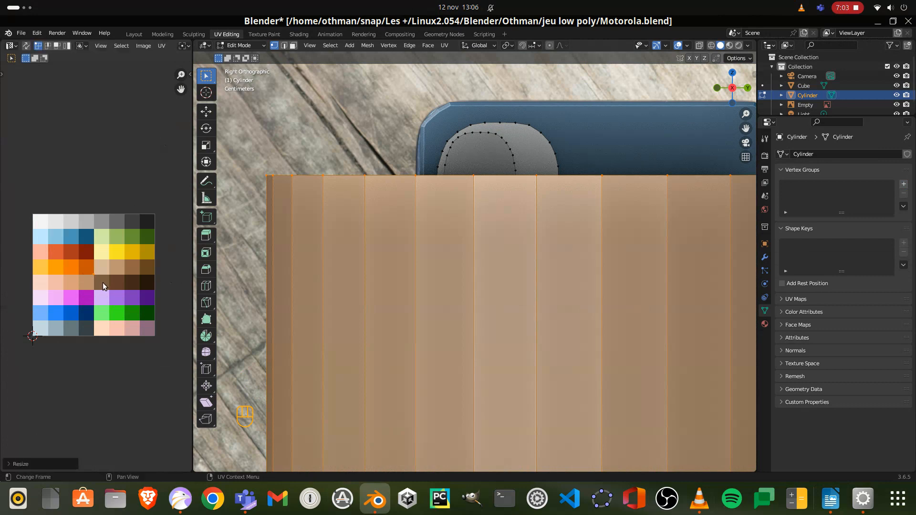
{"action": "key", "text": "g"}
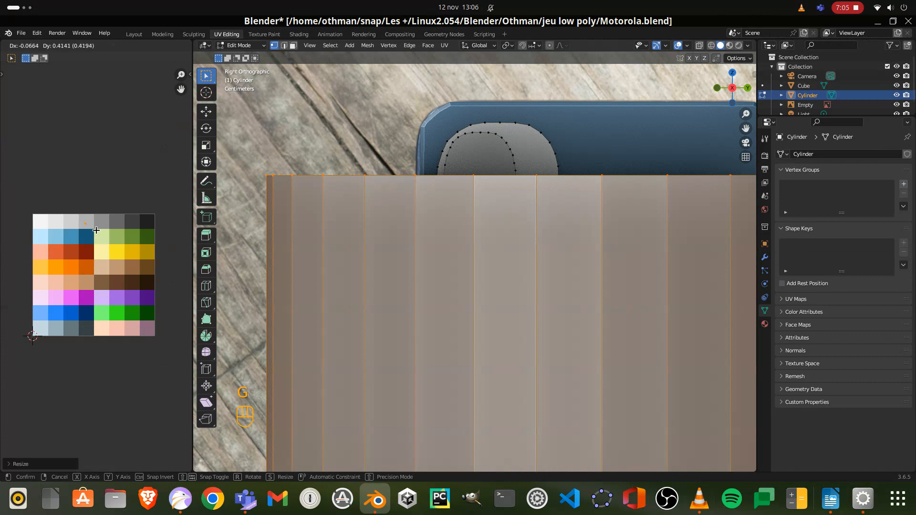
{"action": "left_click", "coordinate": [91, 228]}
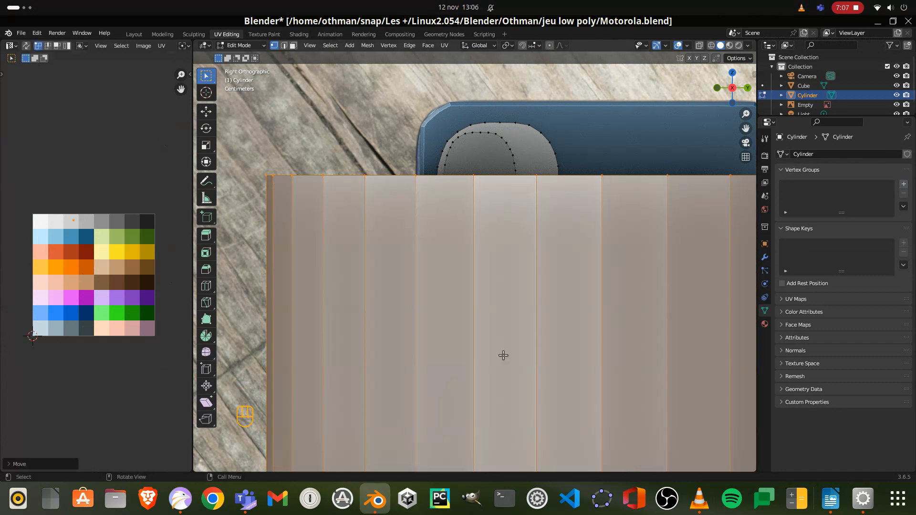
Step: Scale the new cylinder down to roughly lens size and move it beside the camera module's lower end
{"action": "key", "text": "s"}
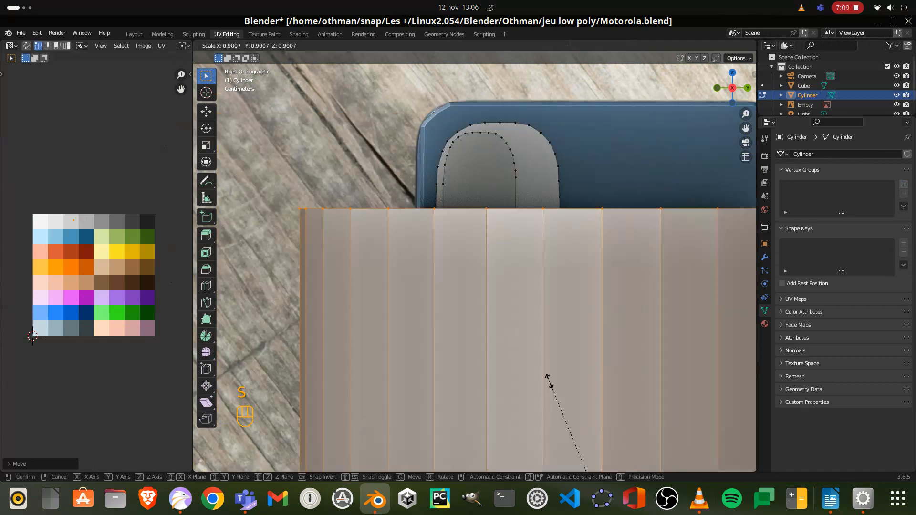
{"action": "left_click", "coordinate": [591, 297]}
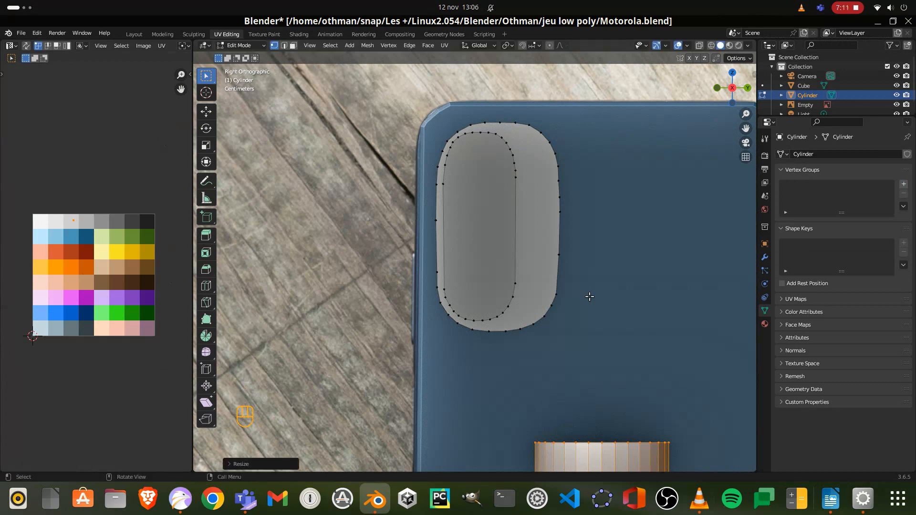
{"action": "key", "text": "g"}
{"action": "left_click", "coordinate": [592, 261]}
{"action": "key", "text": "s"}
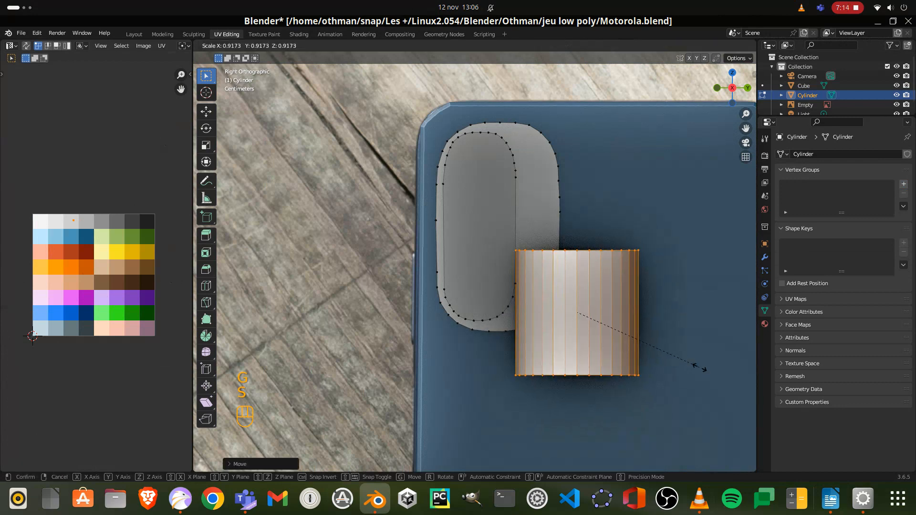
{"action": "left_click", "coordinate": [616, 333]}
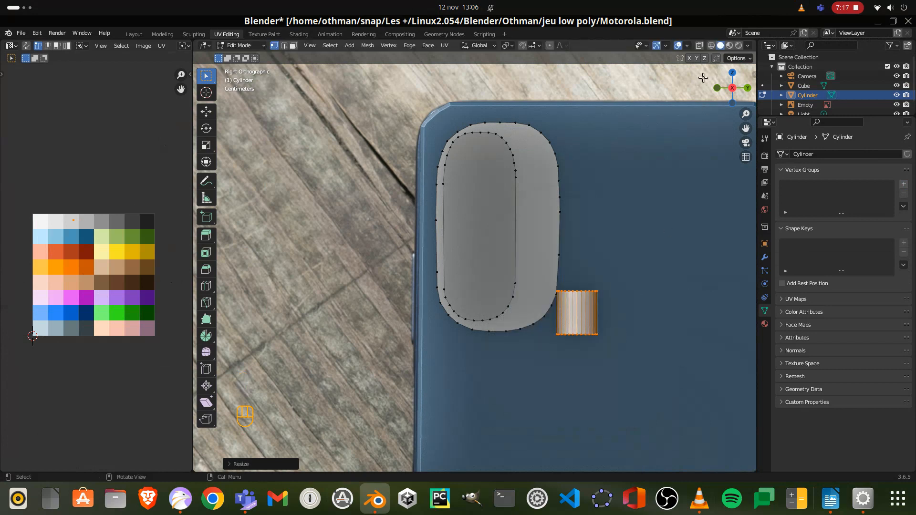
Step: In wireframe shading, rotate the cylinder 90° about the Y axis and move it onto the top lens of the reference photo
{"action": "left_click", "coordinate": [712, 46]}
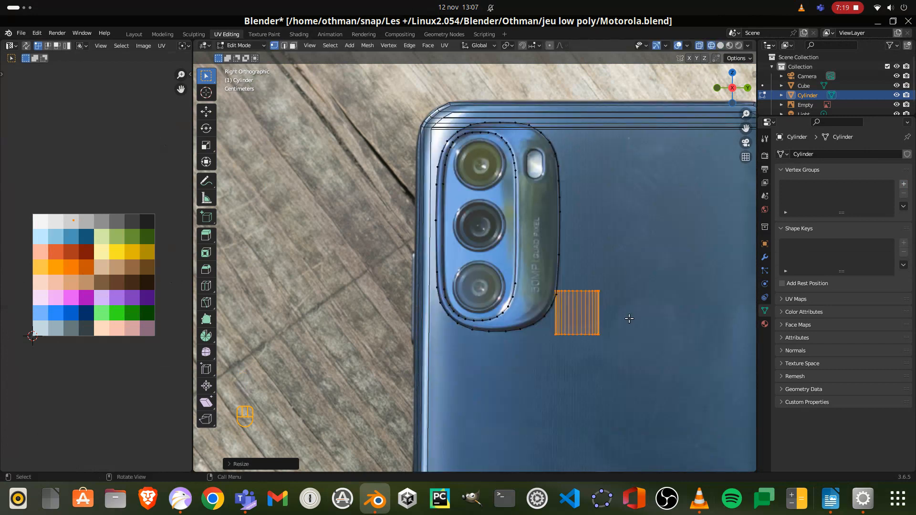
{"action": "type", "text": "r"}
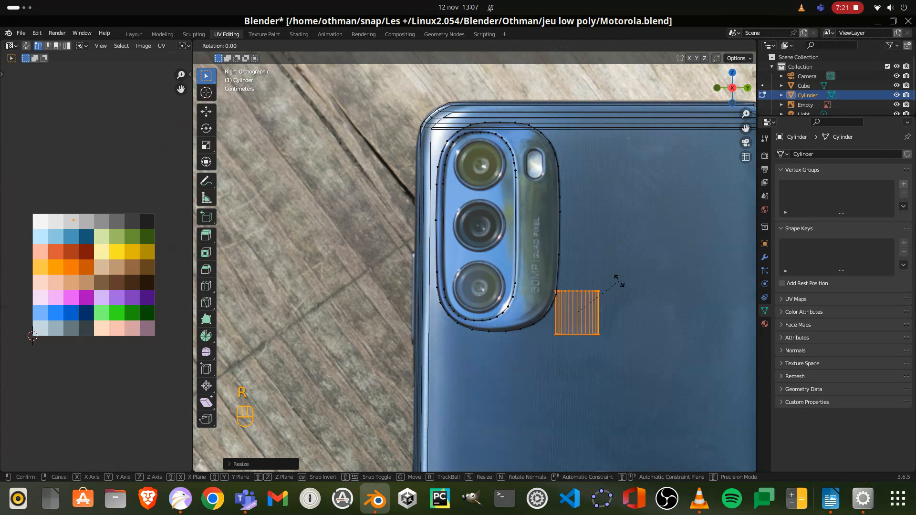
{"action": "type", "text": "y"}
{"action": "type", "text": "90"}
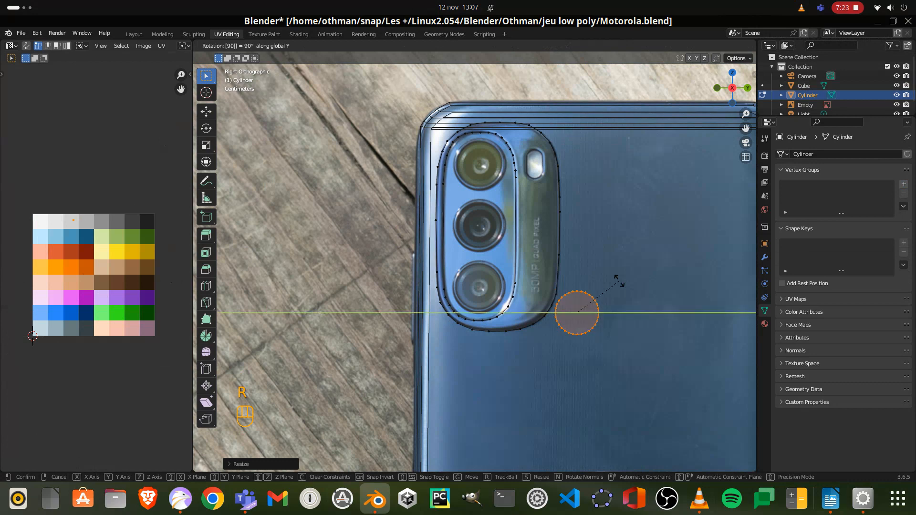
{"action": "key", "text": "Return"}
{"action": "key", "text": "g"}
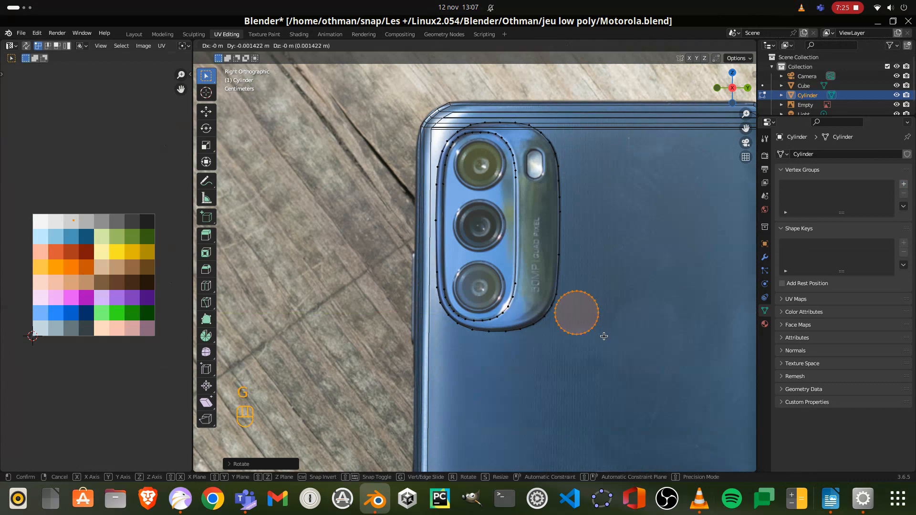
{"action": "left_click", "coordinate": [506, 189]}
Step: Duplicate the lens cylinder twice along Z, placing the copies on the middle and bottom lenses of the reference photo
{"action": "key", "text": "shift+d"}
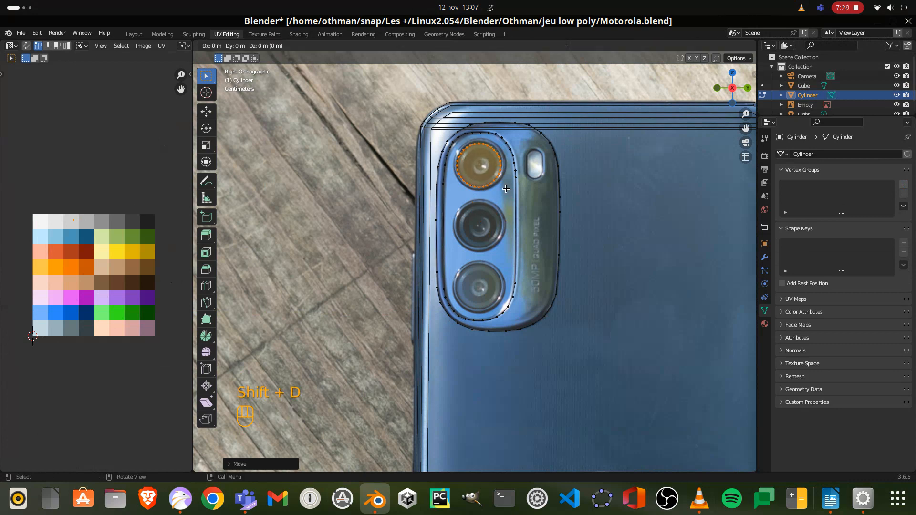
{"action": "key", "text": "z"}
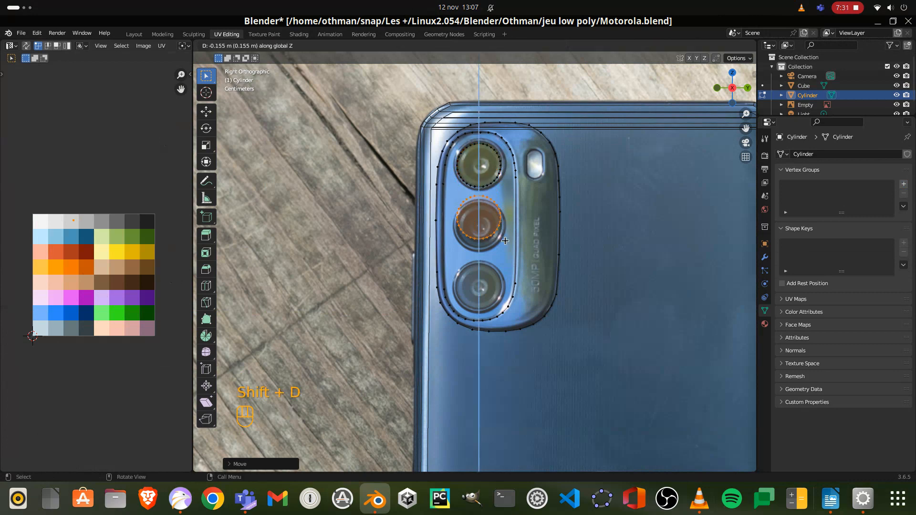
{"action": "left_click", "coordinate": [505, 240]}
{"action": "key", "text": "shift+d"}
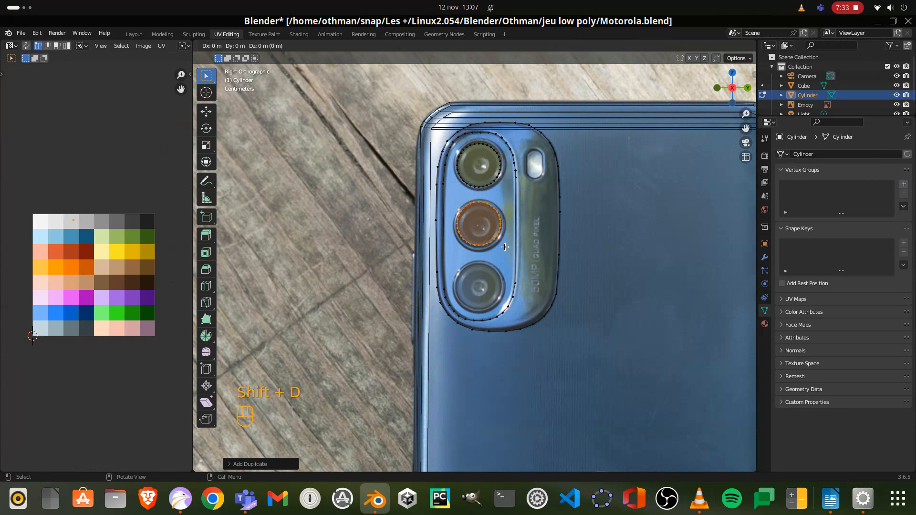
{"action": "key", "text": "z"}
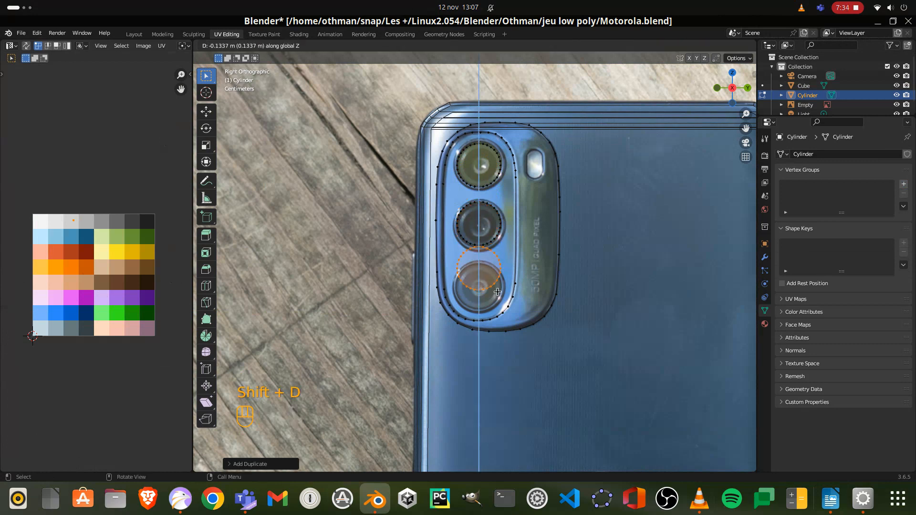
{"action": "left_click", "coordinate": [498, 309]}
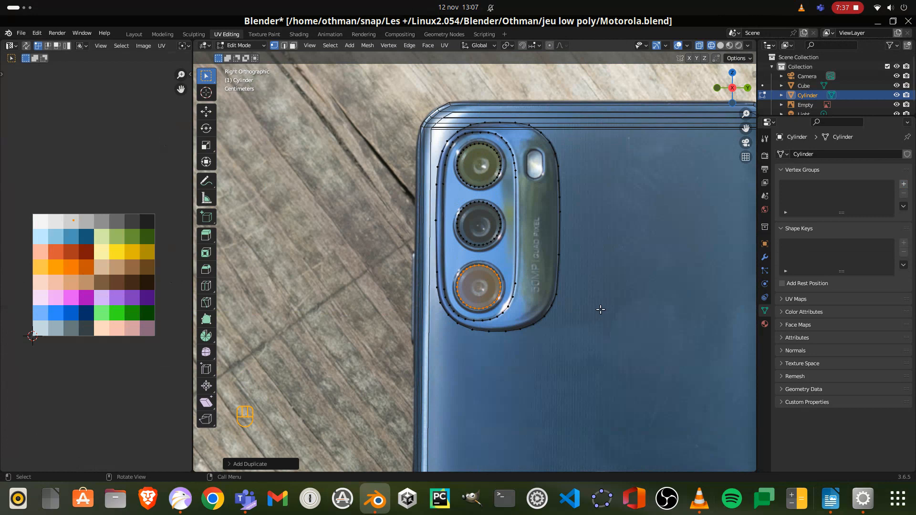
Step: Select all three lens cylinders and, in solid shading, scale them along X by a factor of about 0.73
{"action": "key", "text": "l"}
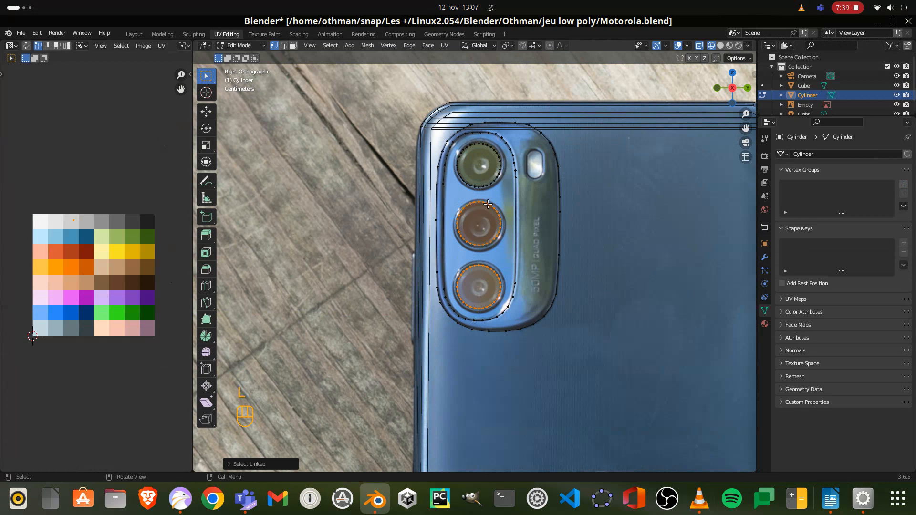
{"action": "key", "text": "l"}
{"action": "middle_click_drag", "start_coordinate": [595, 268], "coordinate": [520, 260]}
{"action": "left_click", "coordinate": [720, 45]}
{"action": "mouse_move", "coordinate": [604, 264]}
{"action": "middle_mouse_down"}
{"action": "mouse_move", "coordinate": [598, 254]}
{"action": "mouse_move", "coordinate": [597, 276]}
{"action": "middle_mouse_up"}
{"action": "key", "text": "s"}
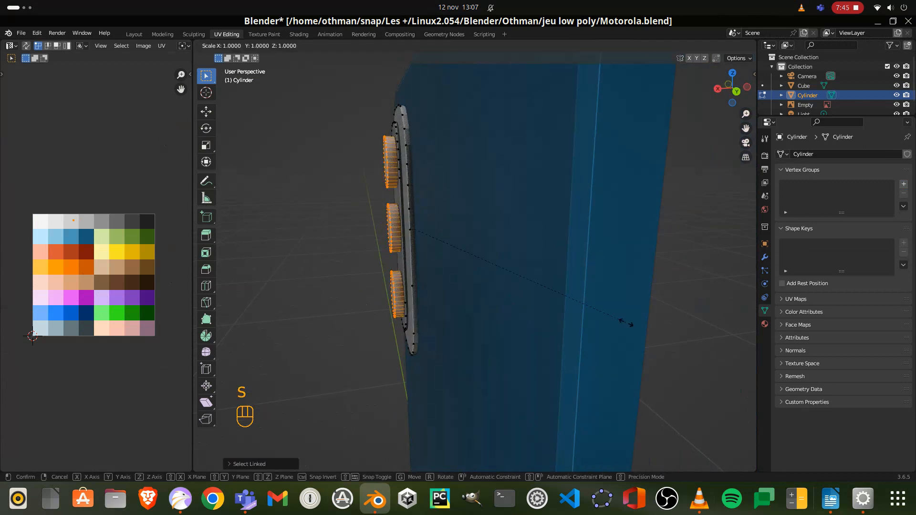
{"action": "key", "text": "y"}
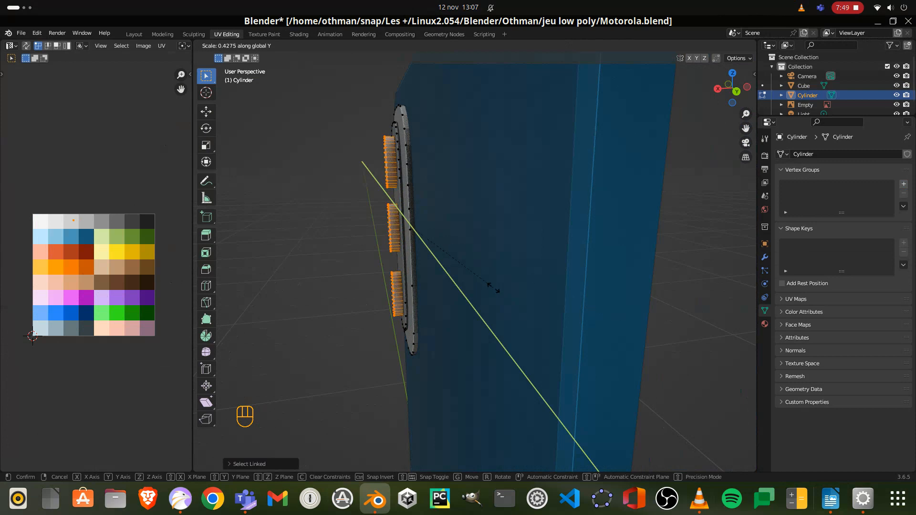
{"action": "key", "text": "x"}
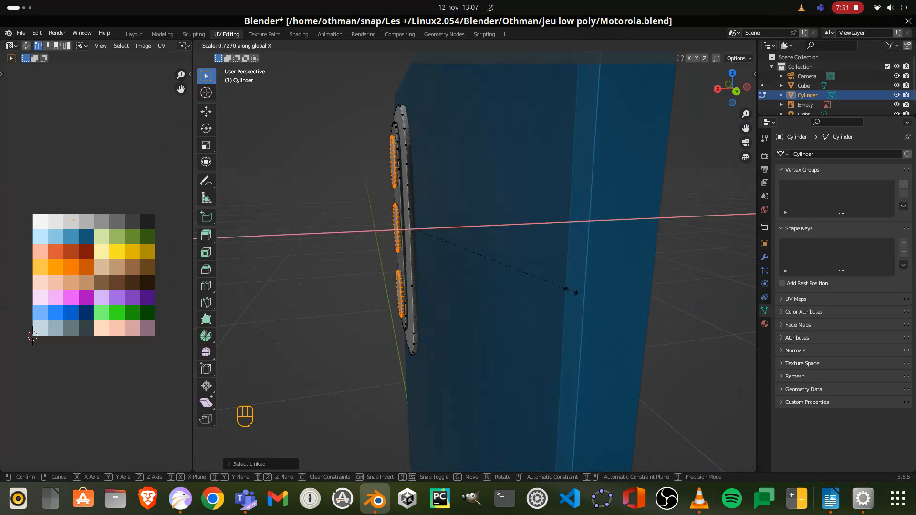
{"action": "left_click", "coordinate": [567, 290]}
{"action": "right_click", "coordinate": [563, 289]}
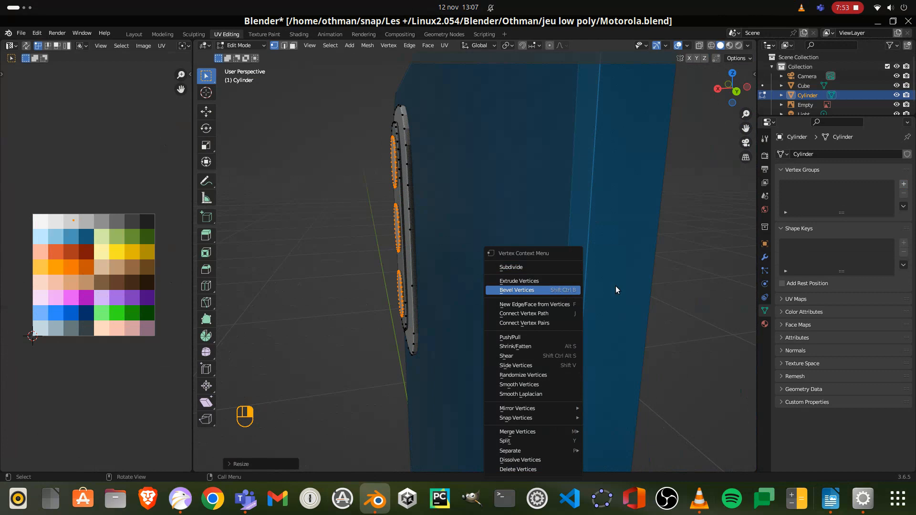
Step: Select the cylinders' end faces protruding from the phone's inner side and move them about 0.068 m along X from the front view
{"action": "middle_click_drag", "start_coordinate": [644, 267], "coordinate": [609, 274]}
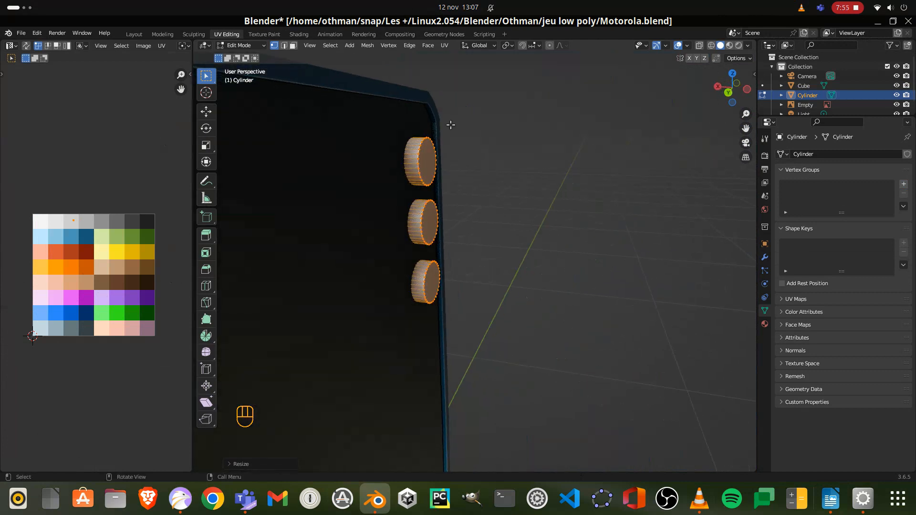
{"action": "left_click", "coordinate": [294, 46]}
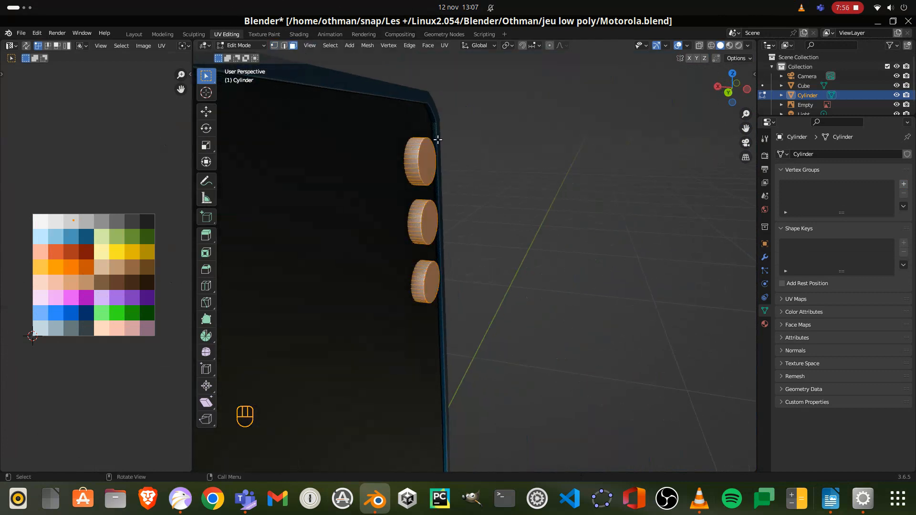
{"action": "left_click", "coordinate": [479, 178]}
{"action": "left_click", "coordinate": [431, 231], "text": "shift"}
{"action": "left_click", "coordinate": [431, 279], "text": "shift"}
{"action": "middle_click_drag", "start_coordinate": [431, 279], "coordinate": [477, 275]}
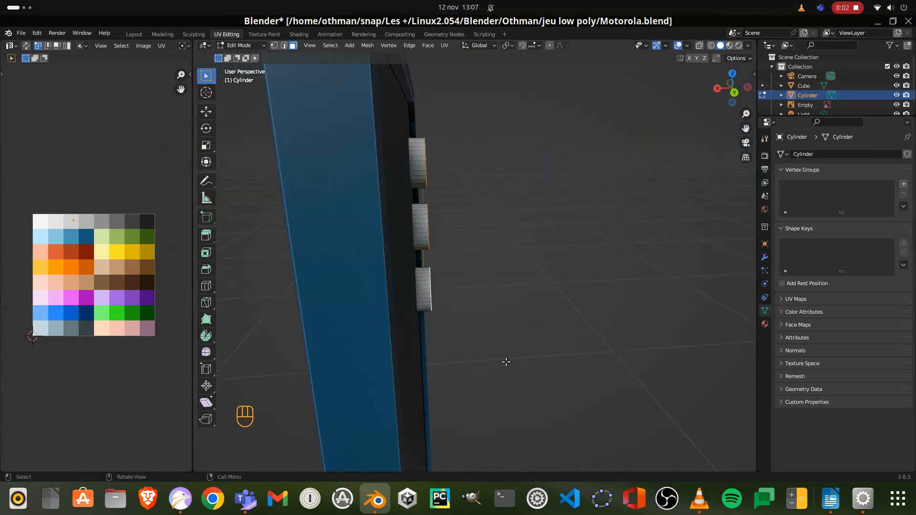
{"action": "key", "text": "KP_1"}
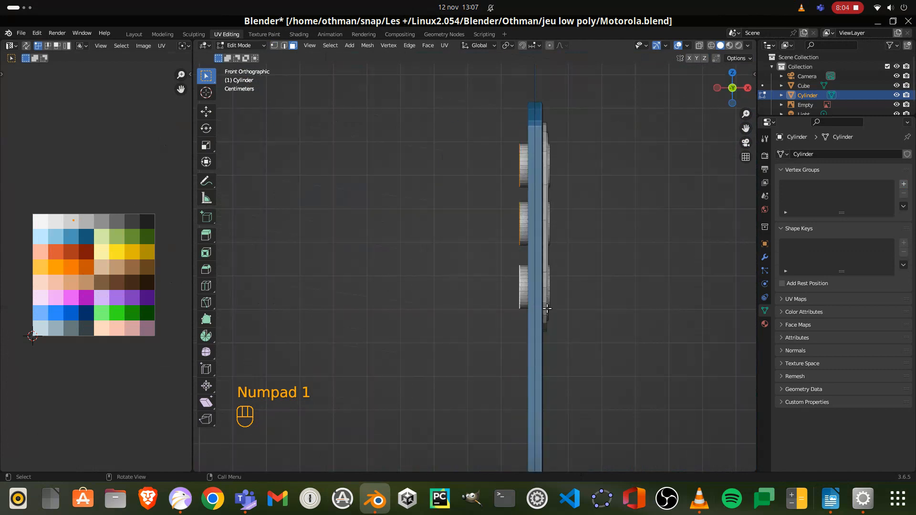
{"action": "key", "text": "g"}
{"action": "key", "text": "x"}
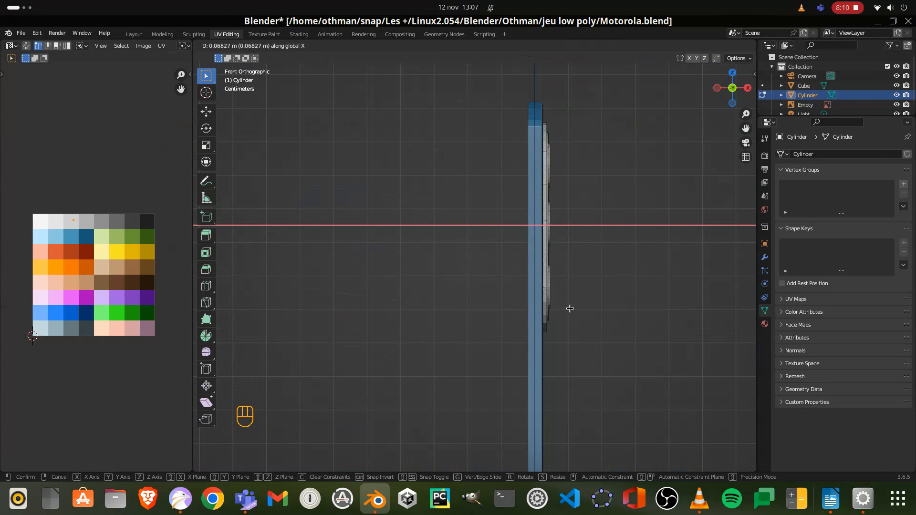
{"action": "left_click", "coordinate": [570, 309]}
Step: Select the three lenses' outer faces, inset them about 0.011 m and extrude them about 0.012 m
{"action": "middle_click_drag", "start_coordinate": [566, 307], "coordinate": [465, 232]}
{"action": "left_click", "coordinate": [479, 167]}
{"action": "left_click", "coordinate": [479, 236], "text": "shift"}
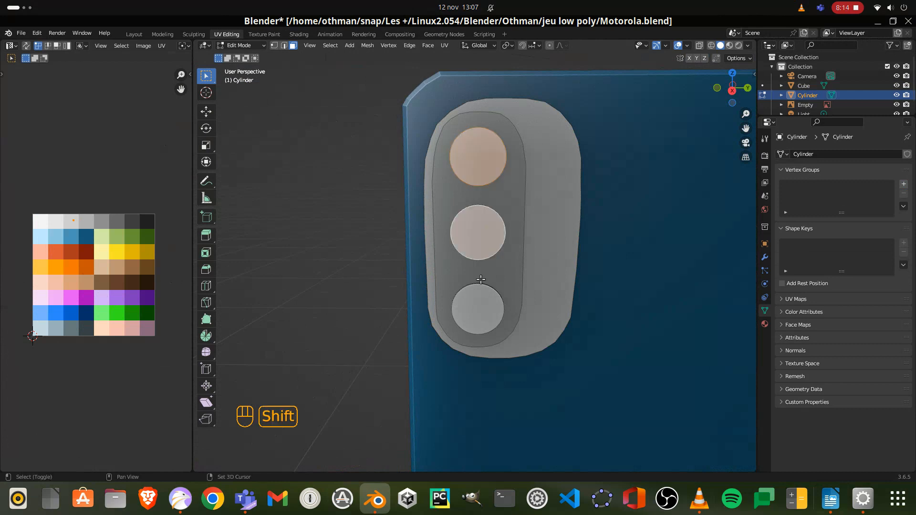
{"action": "left_click", "coordinate": [480, 308], "text": "shift"}
{"action": "key", "text": "i"}
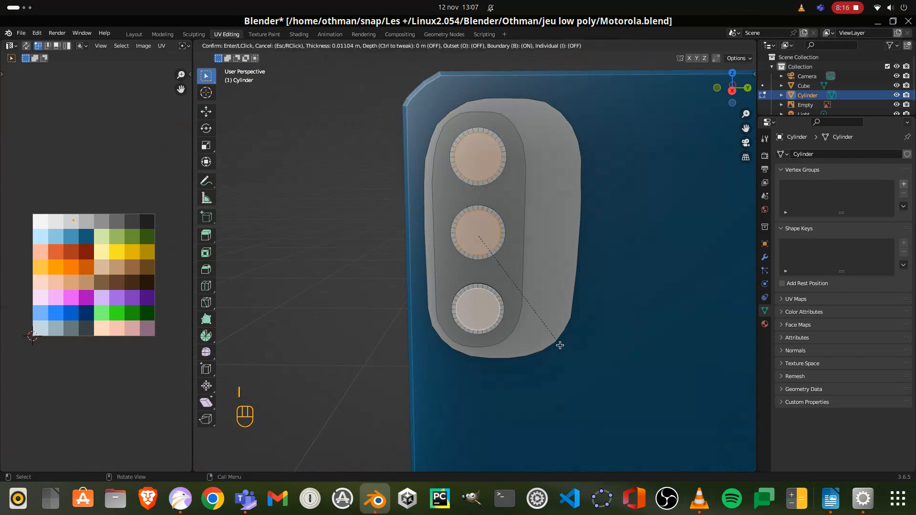
{"action": "left_click", "coordinate": [560, 345]}
{"action": "key", "text": "e"}
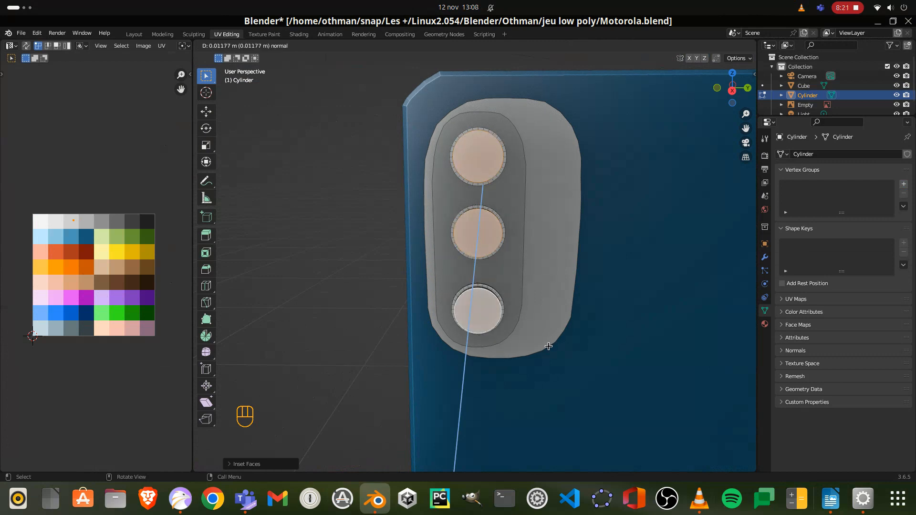
{"action": "left_click", "coordinate": [549, 346]}
Step: Inset the three lens faces again by about 0.004 m and extrude them in place
{"action": "middle_click_drag", "start_coordinate": [549, 346], "coordinate": [562, 317]}
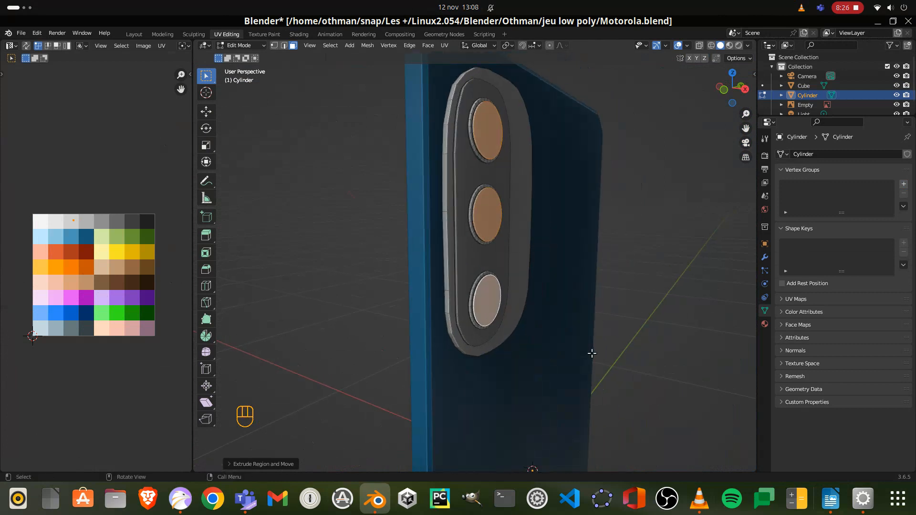
{"action": "key", "text": "i"}
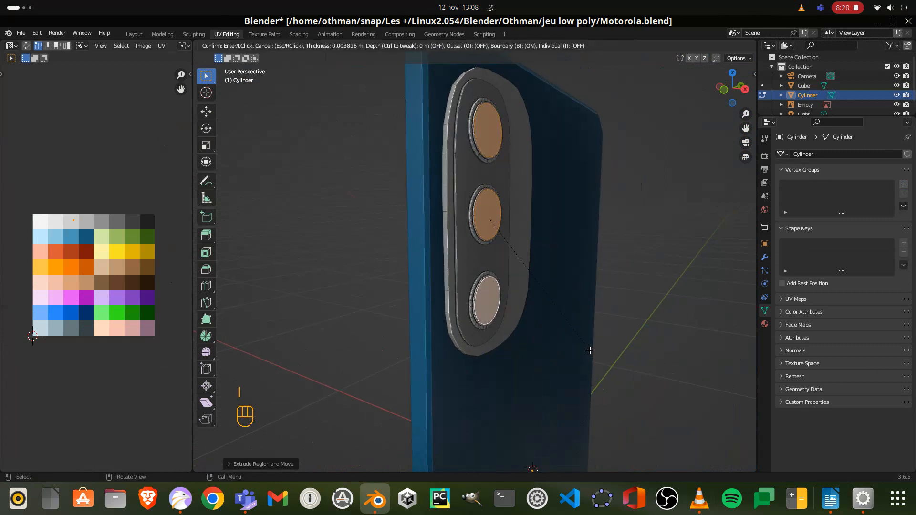
{"action": "left_click", "coordinate": [589, 351]}
{"action": "key", "text": "e"}
{"action": "right_click", "coordinate": [585, 348]}
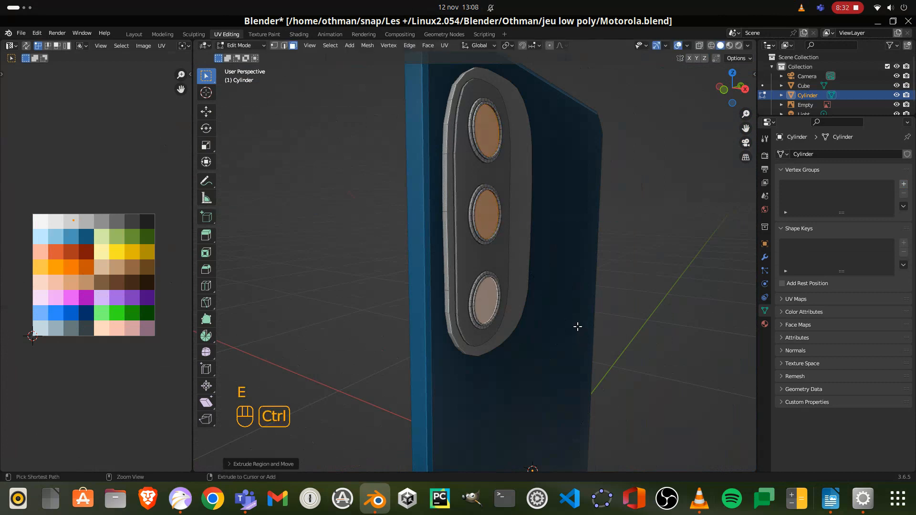
Step: Grow the lens face selection twice and move its UVs onto the fifth gray swatch in the palette's top row
{"action": "key", "text": "ctrl+KP_Add"}
{"action": "key", "text": "ctrl+KP_Add"}
{"action": "middle_click_drag", "start_coordinate": [513, 314], "coordinate": [448, 303]}
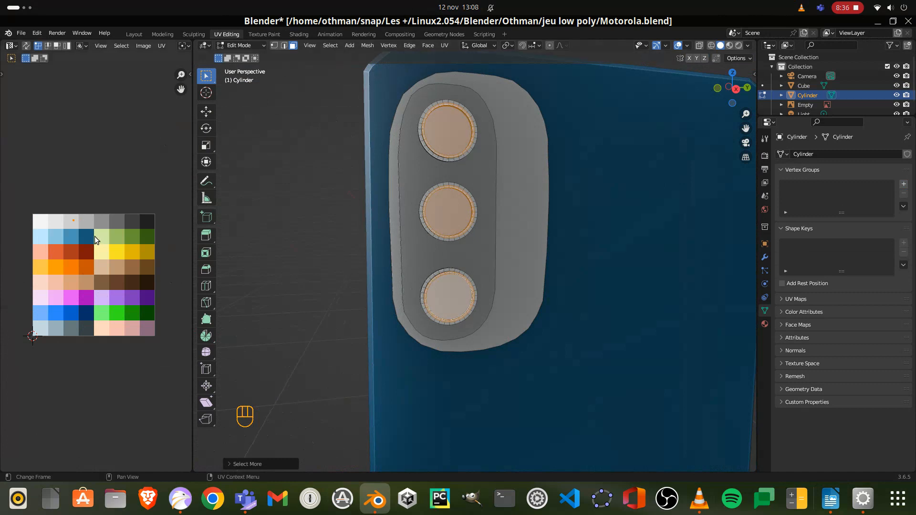
{"action": "key", "text": "g"}
{"action": "left_click", "coordinate": [125, 241]}
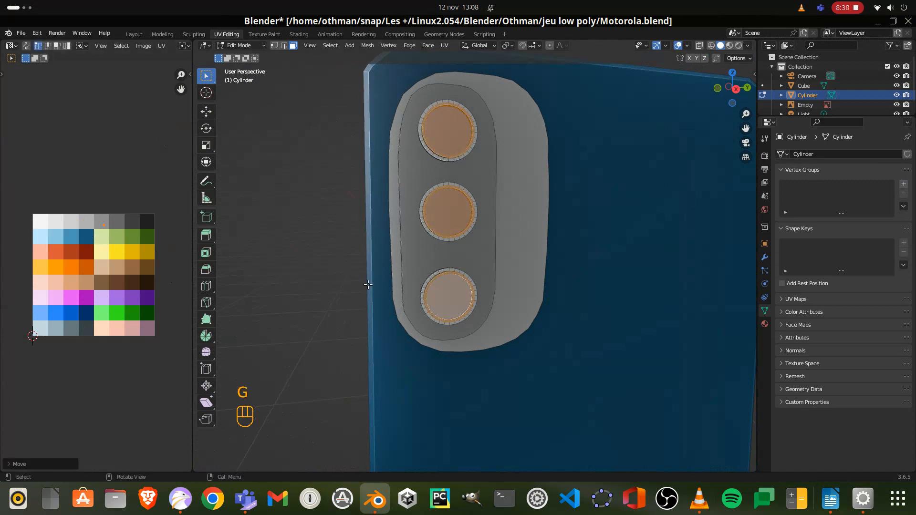
Step: Select only the three central lens faces and move their UVs onto the darkest swatch at the end of the palette's top row
{"action": "left_click", "coordinate": [436, 303]}
{"action": "left_click", "coordinate": [445, 213], "text": "shift"}
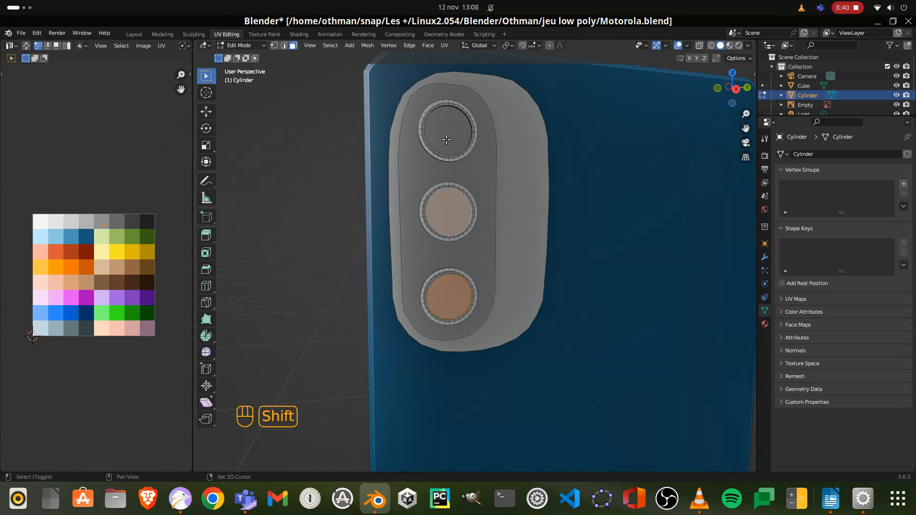
{"action": "left_click", "coordinate": [446, 141], "text": "shift"}
{"action": "key", "text": "g"}
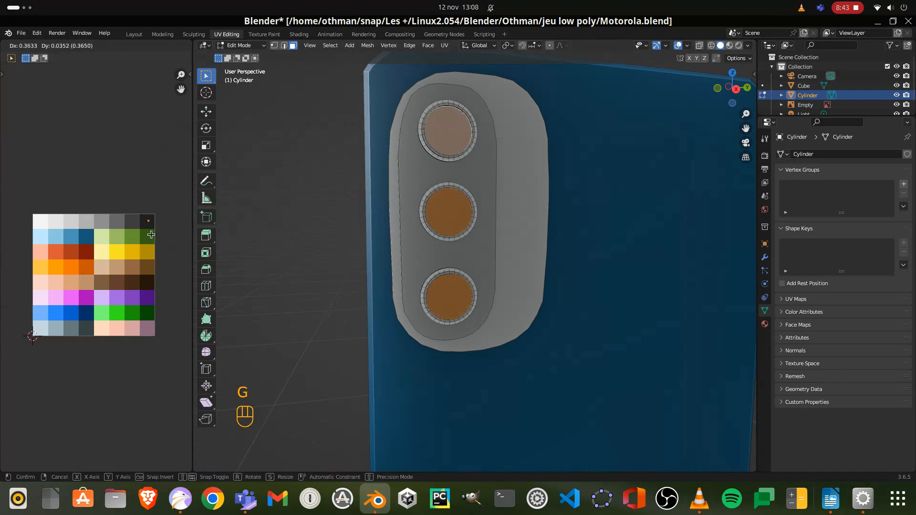
{"action": "left_click", "coordinate": [151, 235]}
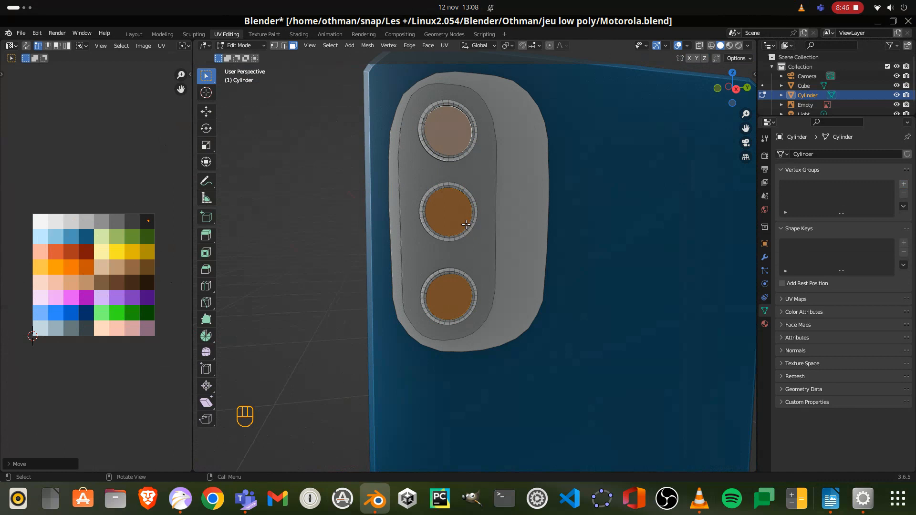
Step: Grow the lens face selection four times and move the lenses' outer UVs onto the seventh, dark gray swatch in the palette's top row
{"action": "key", "text": "ctrl+KP_Add"}
{"action": "key", "text": "ctrl+KP_Add"}
{"action": "key", "text": "ctrl+KP_Add"}
{"action": "key", "text": "ctrl+KP_Add"}
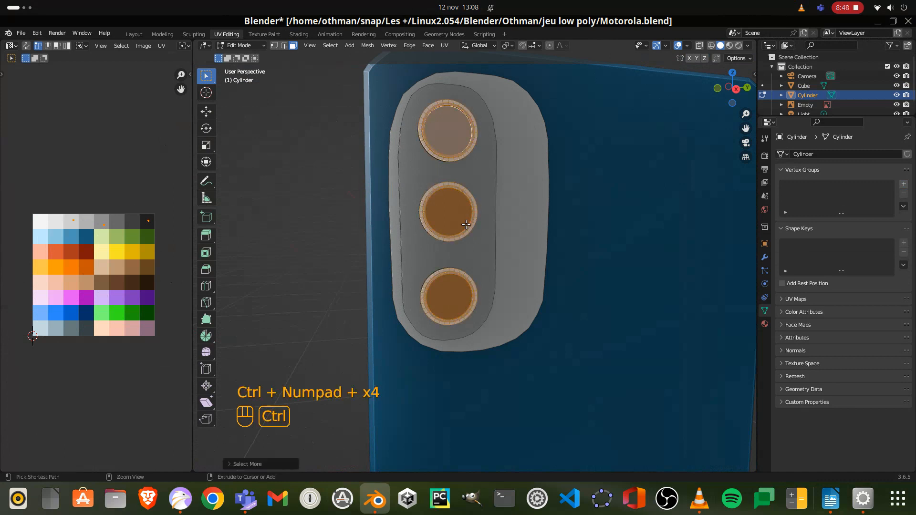
{"action": "left_click", "coordinate": [441, 209], "text": "shift"}
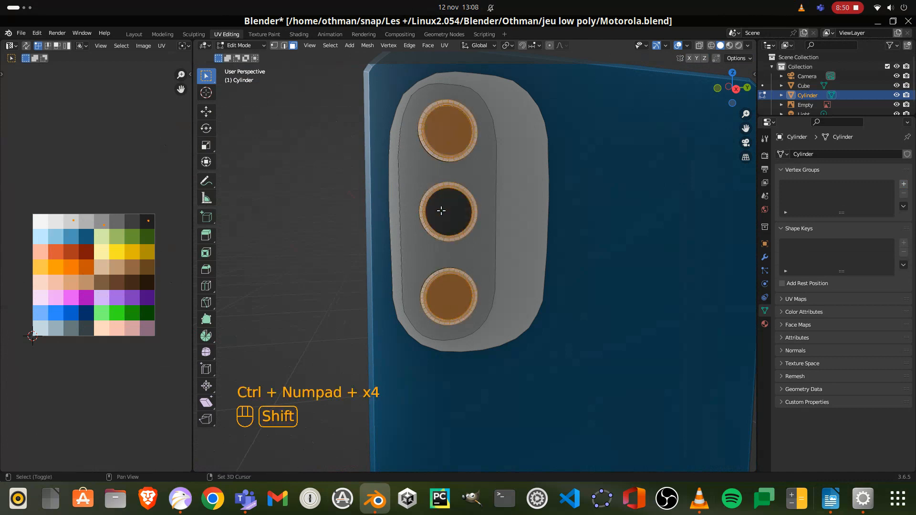
{"action": "middle_click_drag", "start_coordinate": [444, 213], "coordinate": [418, 237]}
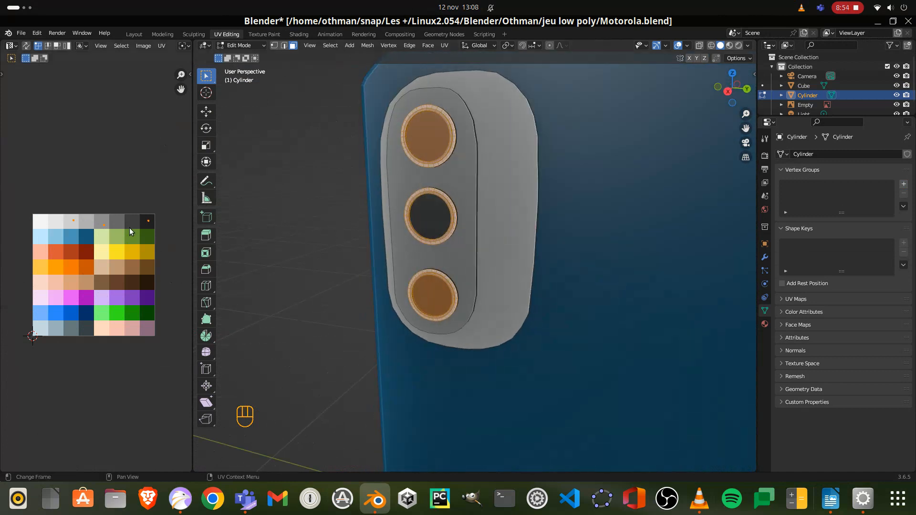
{"action": "left_click", "coordinate": [109, 228]}
{"action": "key", "text": "g"}
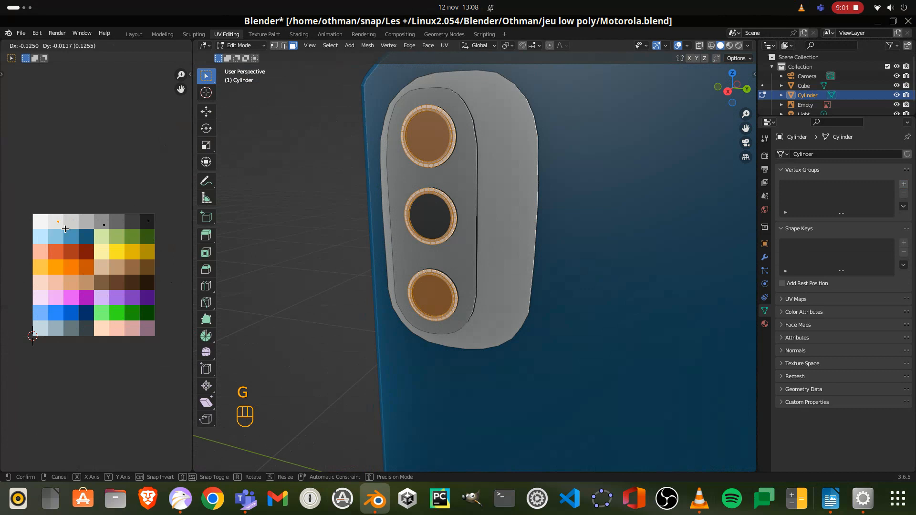
{"action": "left_click", "coordinate": [139, 231]}
Step: Move the UVs of the lenses' thin inner rings onto the fourth, light gray swatch in the palette's top row and deselect everything
{"action": "left_click_drag", "start_coordinate": [93, 223], "coordinate": [110, 236]}
{"action": "key", "text": "g"}
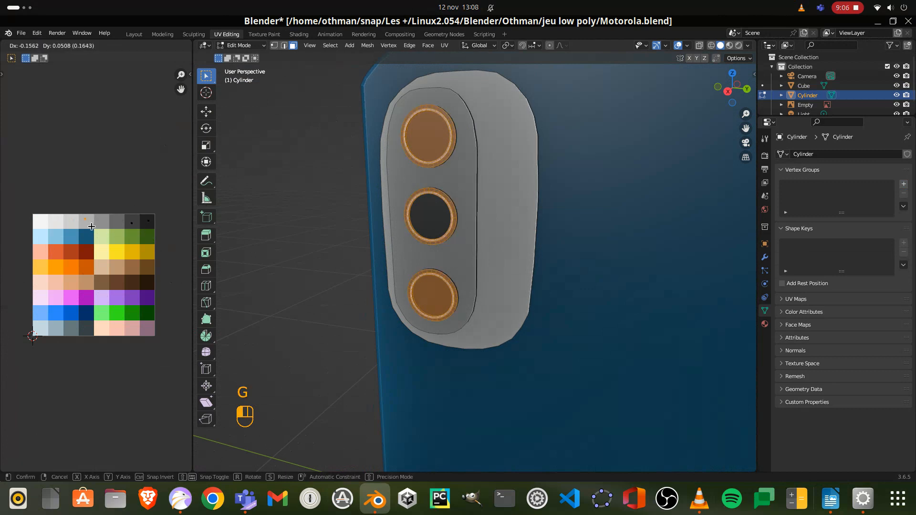
{"action": "left_click", "coordinate": [91, 228]}
{"action": "left_click", "coordinate": [381, 243]}
{"action": "middle_click_drag", "start_coordinate": [446, 246], "coordinate": [463, 219]}
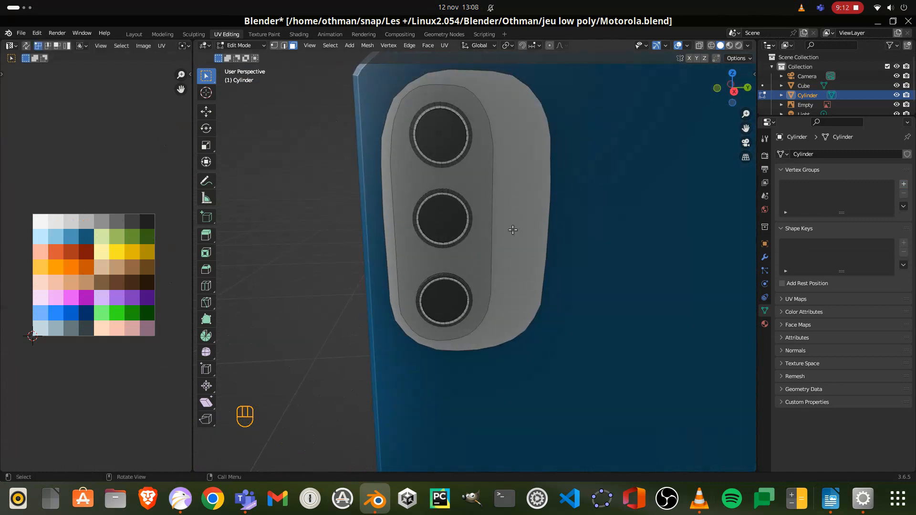
Step: Switch to the right view in wireframe shading and add a new cylinder to the mesh
{"action": "key", "text": "KP_3"}
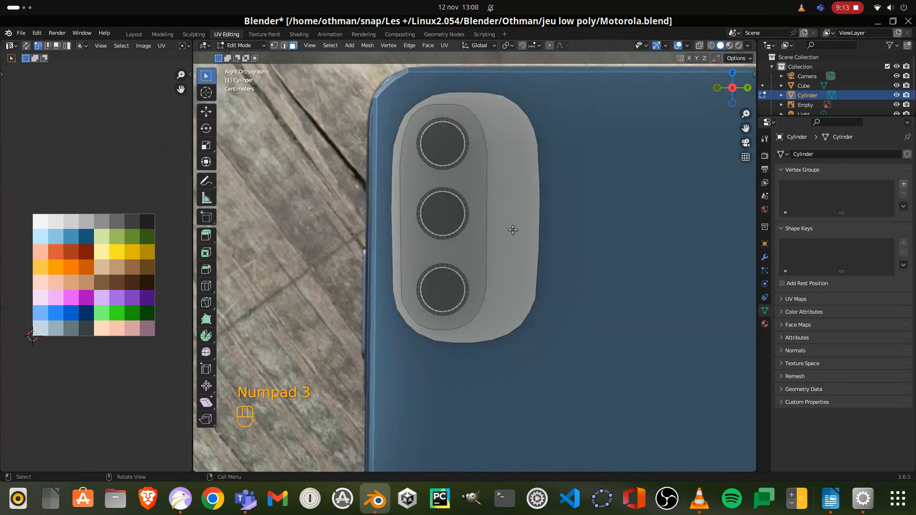
{"action": "left_click", "coordinate": [714, 45]}
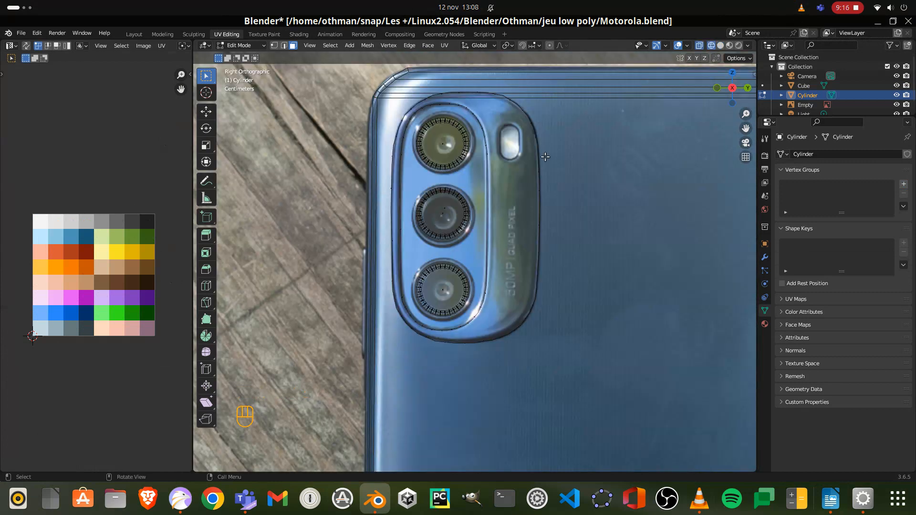
{"action": "key", "text": "shift+a"}
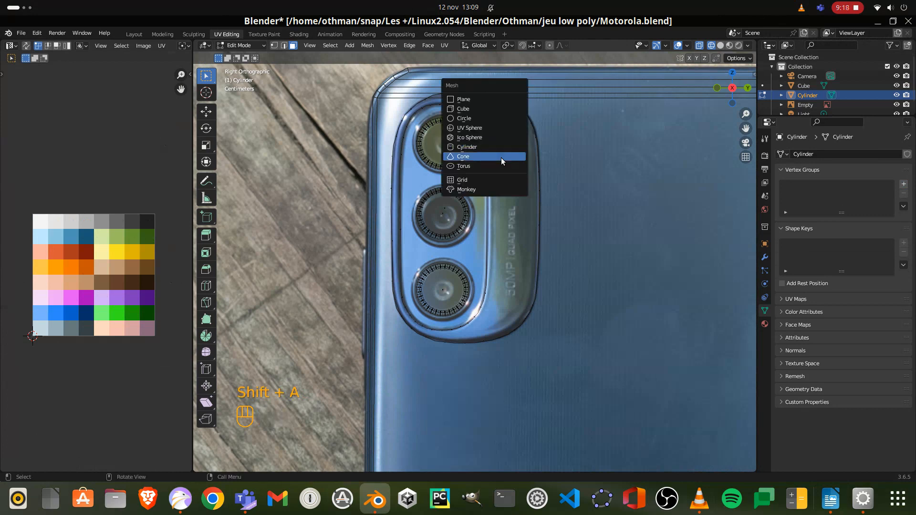
{"action": "left_click", "coordinate": [494, 147]}
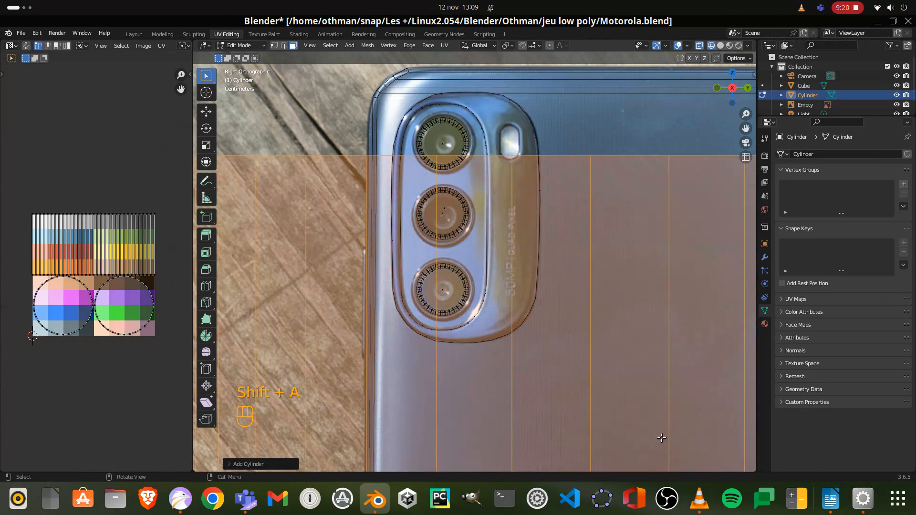
Step: Shrink all the new cylinder's UVs to a point and move them onto the white first swatch of the palette's top row
{"action": "key", "text": "a"}
{"action": "key", "text": "s"}
{"action": "left_click", "coordinate": [86, 340]}
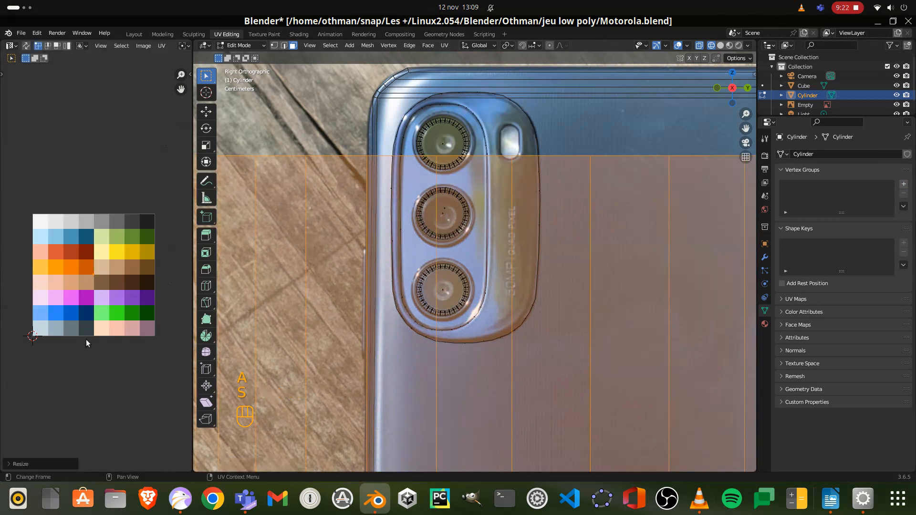
{"action": "key", "text": "g"}
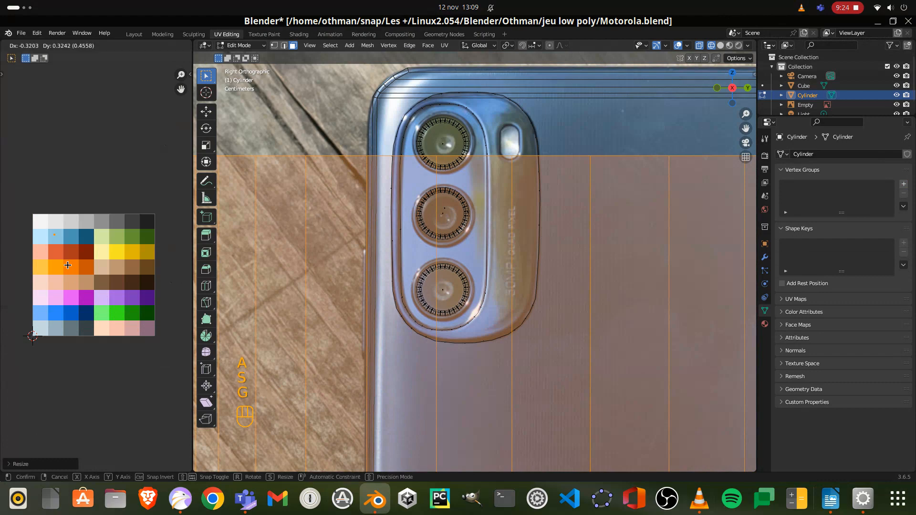
{"action": "left_click", "coordinate": [67, 260]}
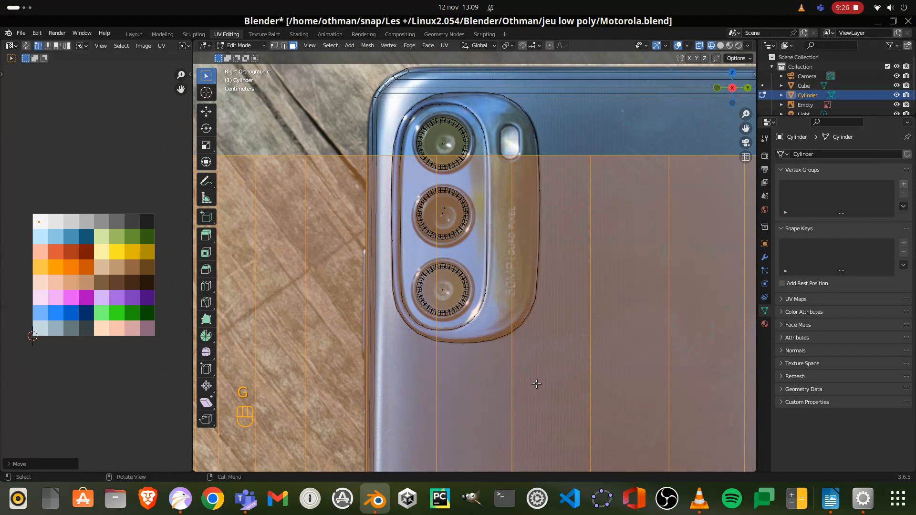
Step: Scale the new cylinder down to about a fifth of its size and place a duplicate about 0.42 m away along Y
{"action": "scroll", "coordinate": [556, 370], "scroll_direction": "down", "scroll_amount": 8}
{"action": "scroll", "coordinate": [591, 385], "scroll_direction": "down", "scroll_amount": 1}
{"action": "key", "text": "s"}
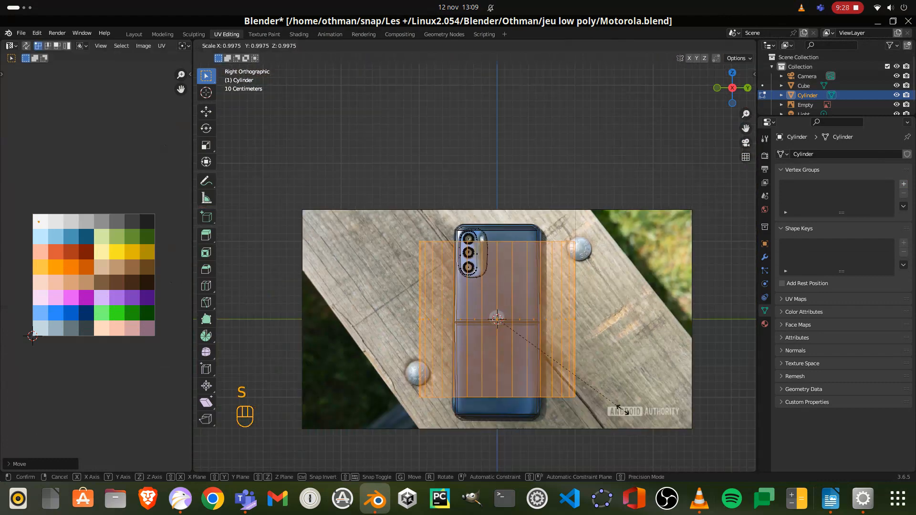
{"action": "left_click", "coordinate": [514, 348]}
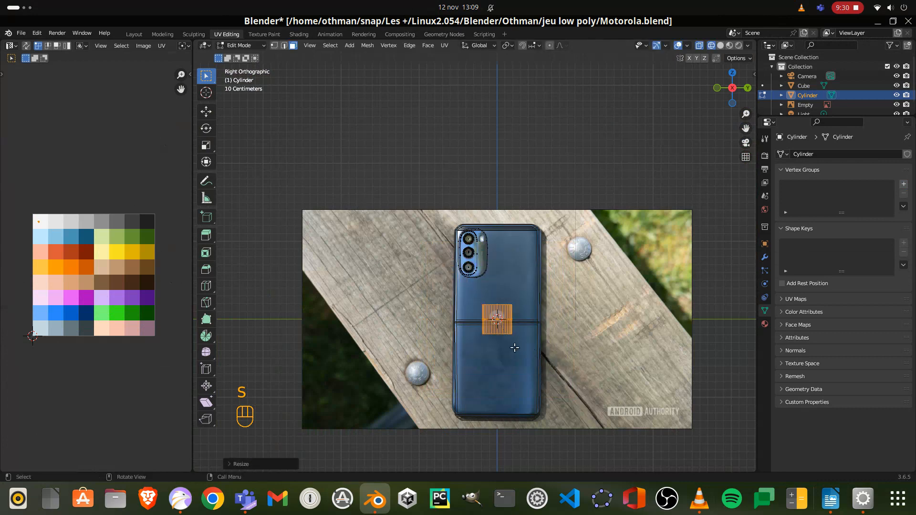
{"action": "scroll", "coordinate": [533, 362], "scroll_direction": "up", "scroll_amount": 2}
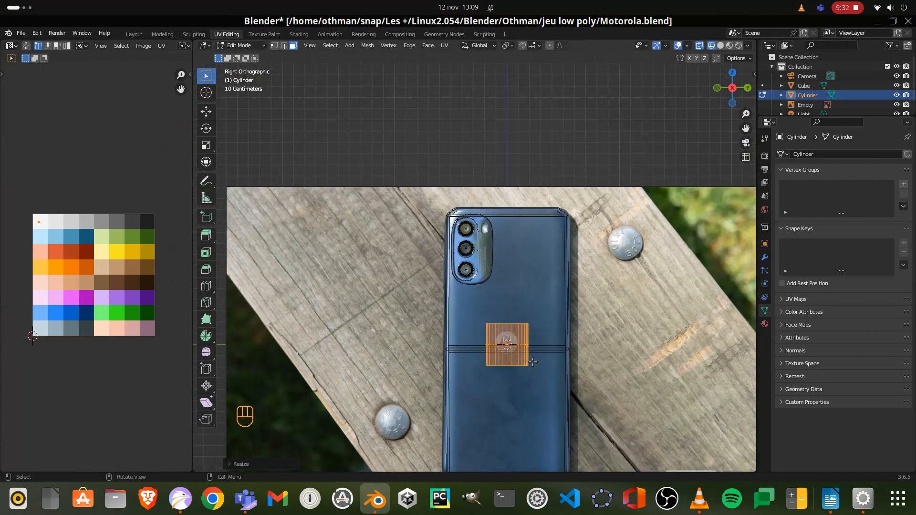
{"action": "key", "text": "shift+d"}
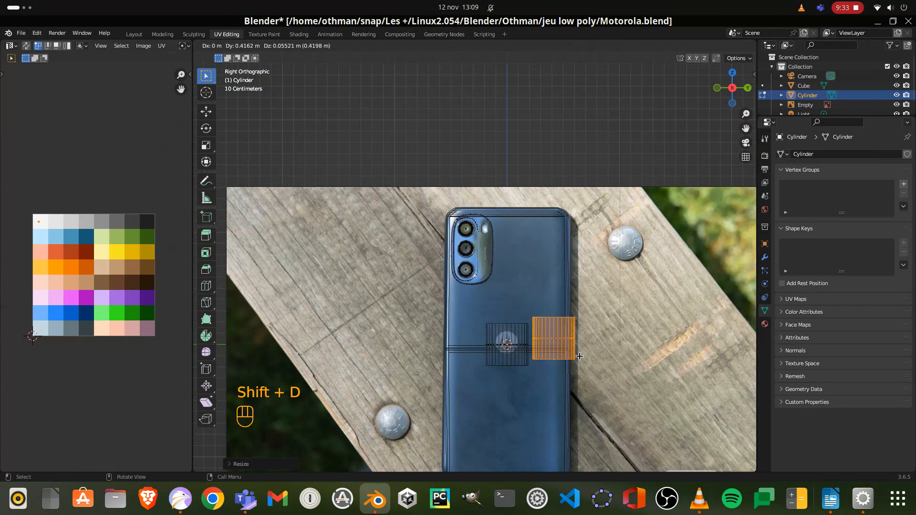
{"action": "left_click", "coordinate": [579, 356]}
Step: Select the original cylinder over the logo, move it up to the camera module and rotate it 90° about the Y axis
{"action": "scroll", "coordinate": [580, 357], "scroll_direction": "up", "scroll_amount": 3}
{"action": "middle_click_drag", "start_coordinate": [589, 379], "coordinate": [564, 334], "text": "shift"}
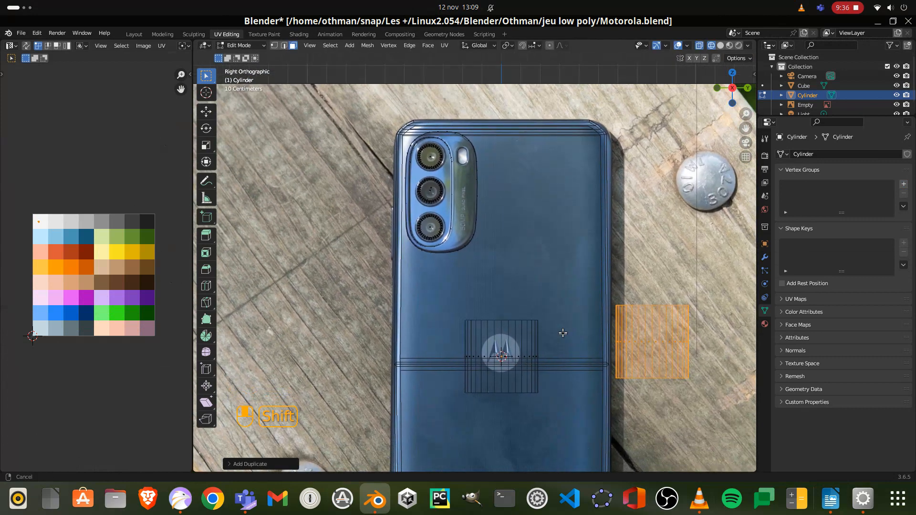
{"action": "scroll", "coordinate": [564, 335], "scroll_direction": "up", "scroll_amount": 1}
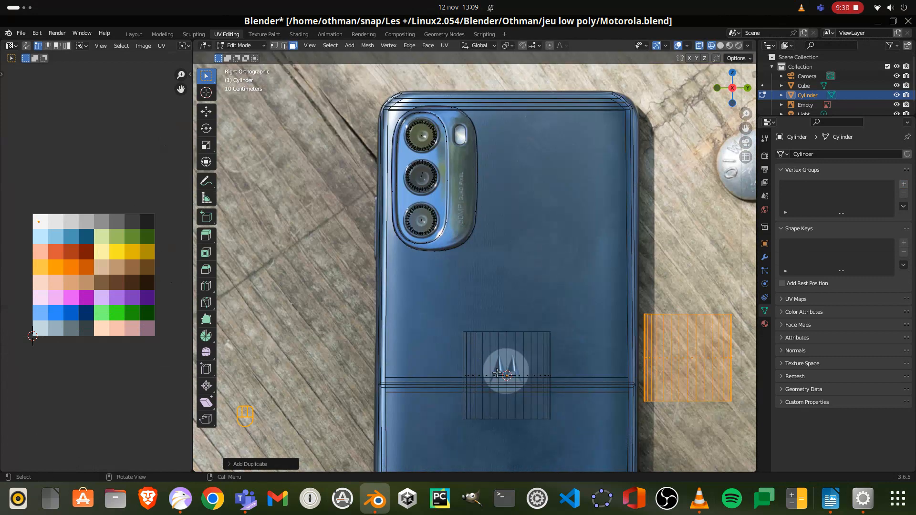
{"action": "left_click", "coordinate": [566, 363]}
{"action": "key", "text": "l"}
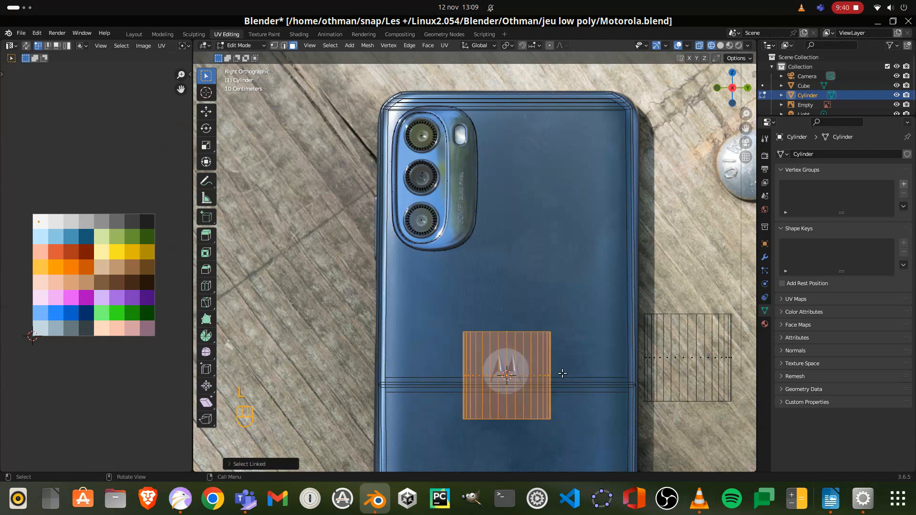
{"action": "key", "text": "g"}
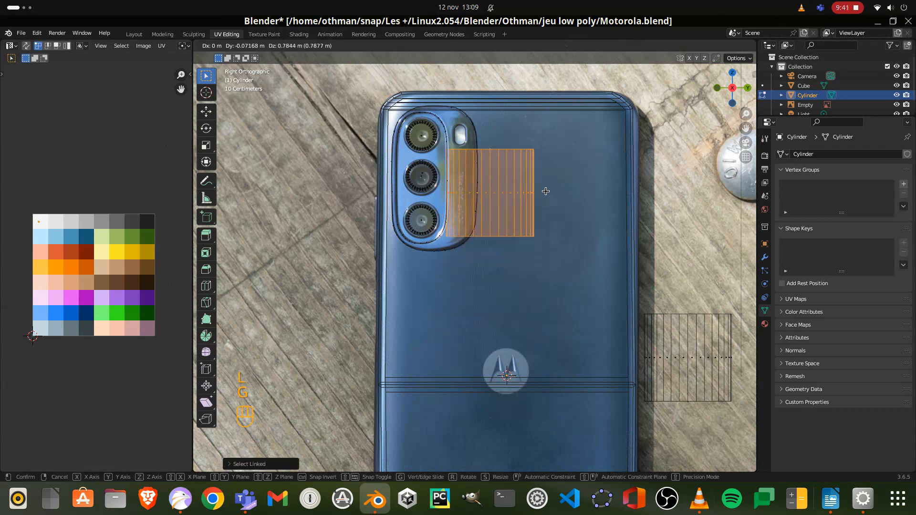
{"action": "left_click", "coordinate": [546, 191]}
{"action": "type", "text": "ry90"}
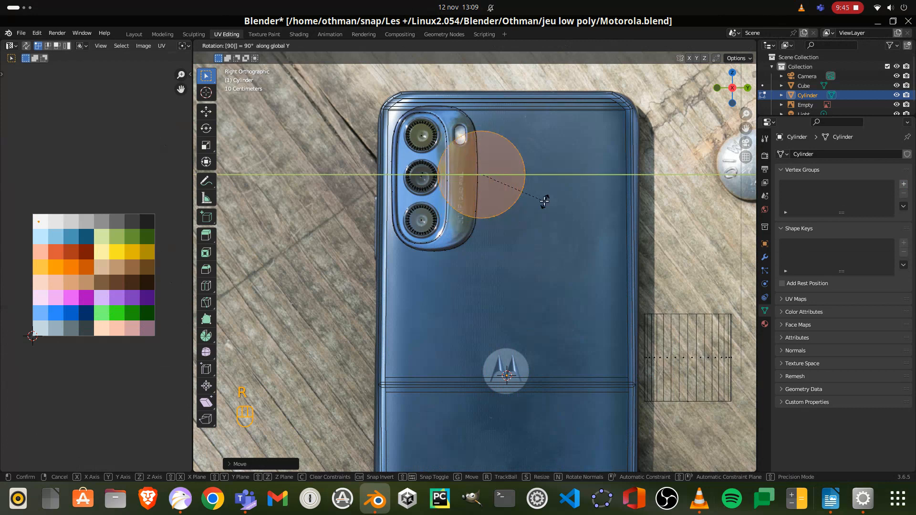
{"action": "left_click", "coordinate": [545, 201]}
Step: Scale the rotated cylinder down to the width of the camera flash and move it onto the flash in the reference photo
{"action": "scroll", "coordinate": [545, 201], "scroll_direction": "up", "scroll_amount": 4}
{"action": "key", "text": "s"}
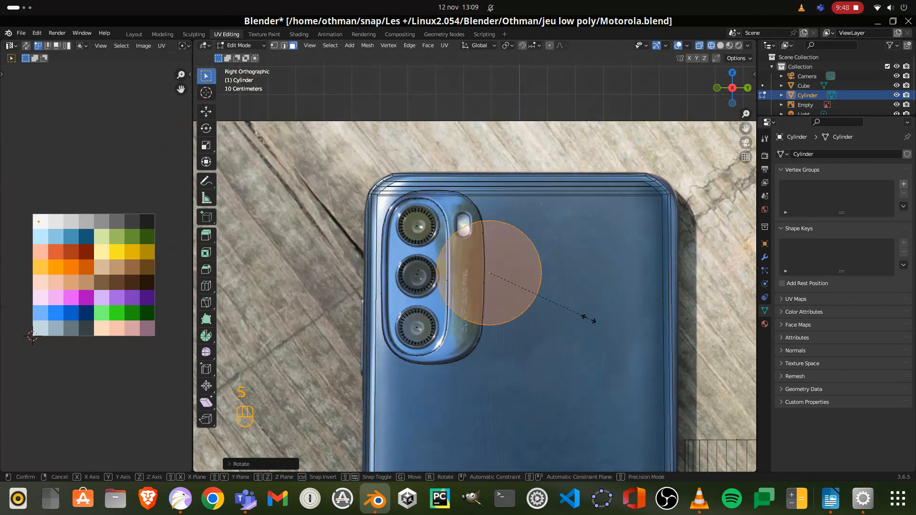
{"action": "left_click", "coordinate": [496, 277]}
{"action": "key", "text": "g"}
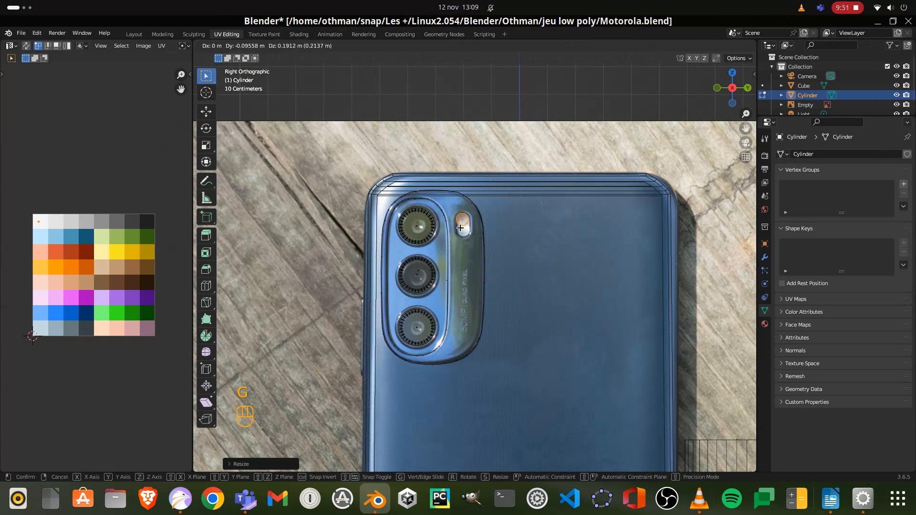
{"action": "left_click", "coordinate": [461, 229]}
Step: Fine-position the small cylinder over the rounded upper end of the flash in the reference photo
{"action": "scroll", "coordinate": [466, 229], "scroll_direction": "up", "scroll_amount": 5}
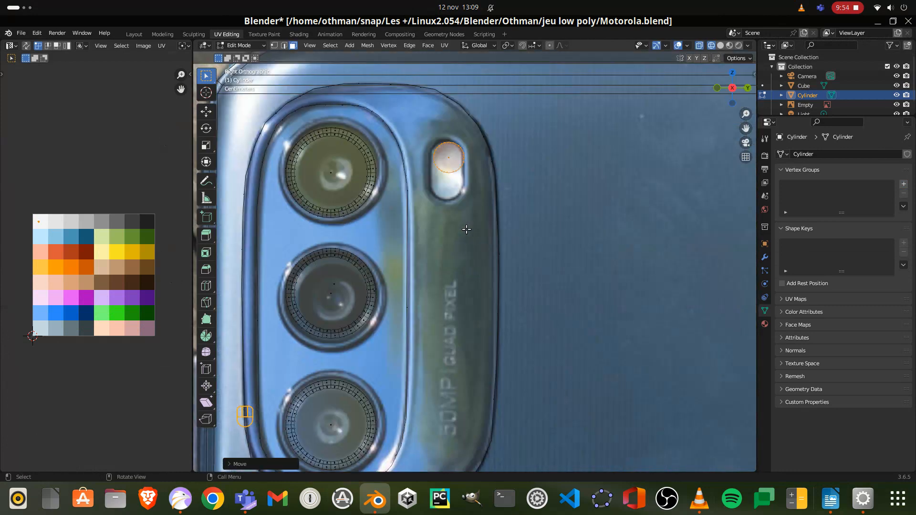
{"action": "scroll", "coordinate": [467, 229], "scroll_direction": "up", "scroll_amount": 3}
{"action": "middle_click_drag", "start_coordinate": [467, 229], "coordinate": [525, 363], "text": "shift"}
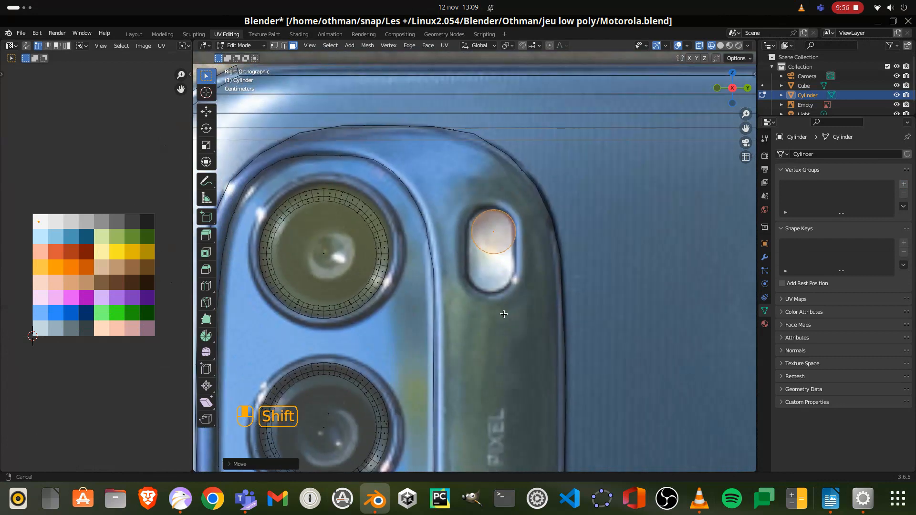
{"action": "scroll", "coordinate": [502, 305], "scroll_direction": "up", "scroll_amount": 1}
{"action": "middle_click_drag", "start_coordinate": [501, 304], "coordinate": [507, 311], "text": "shift"}
{"action": "key", "text": "g"}
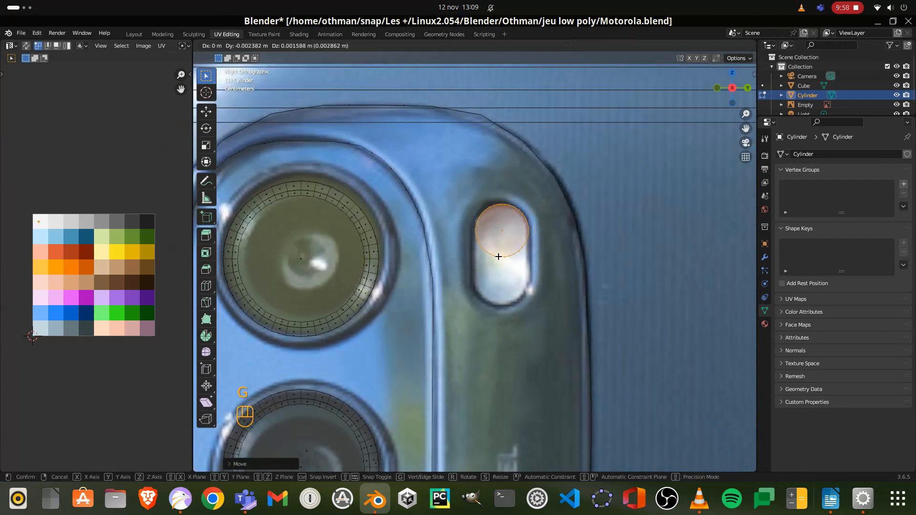
{"action": "left_click", "coordinate": [496, 259]}
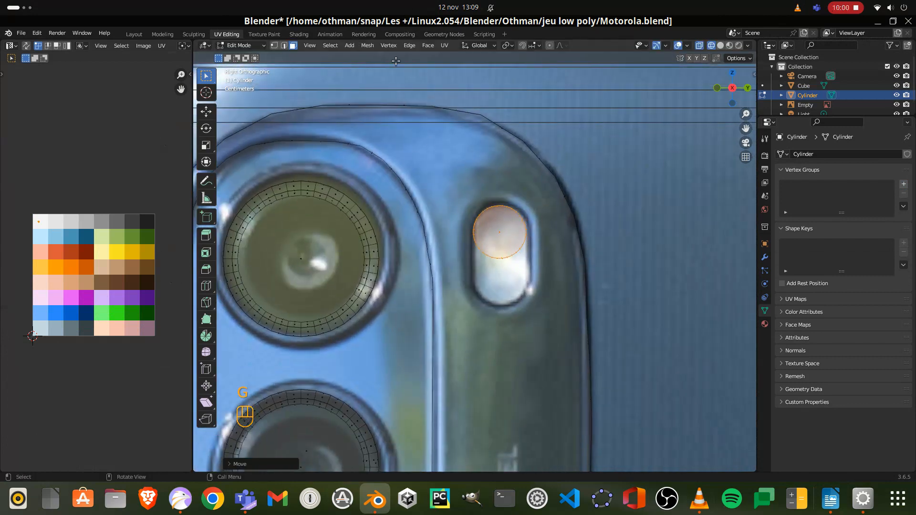
Step: Select the lower half of the flash cylinder's vertices and move them down about 0.039 m along Z to form an elongated slot
{"action": "left_click", "coordinate": [274, 46]}
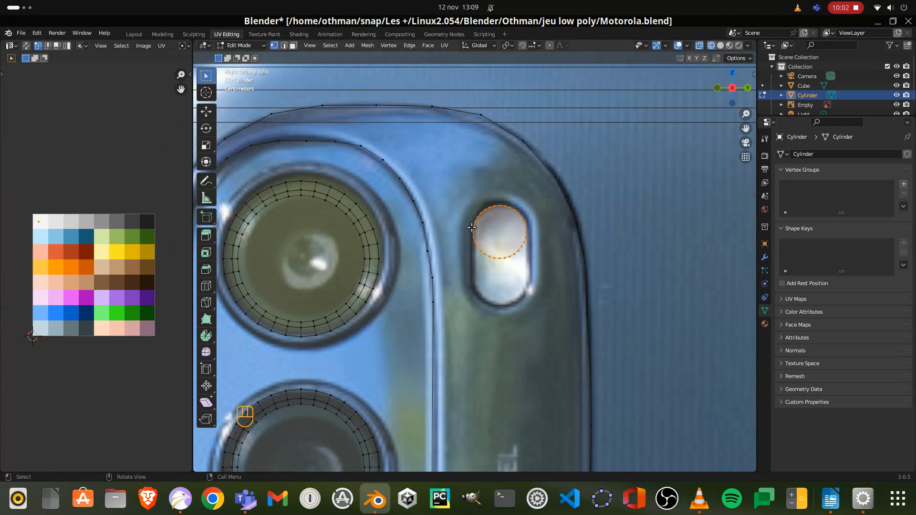
{"action": "left_click_drag", "start_coordinate": [470, 230], "coordinate": [533, 274]}
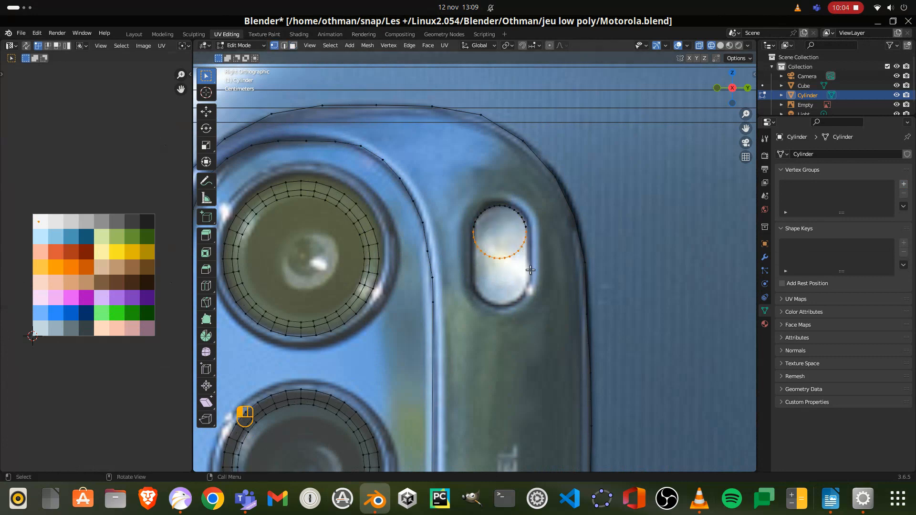
{"action": "key", "text": "g"}
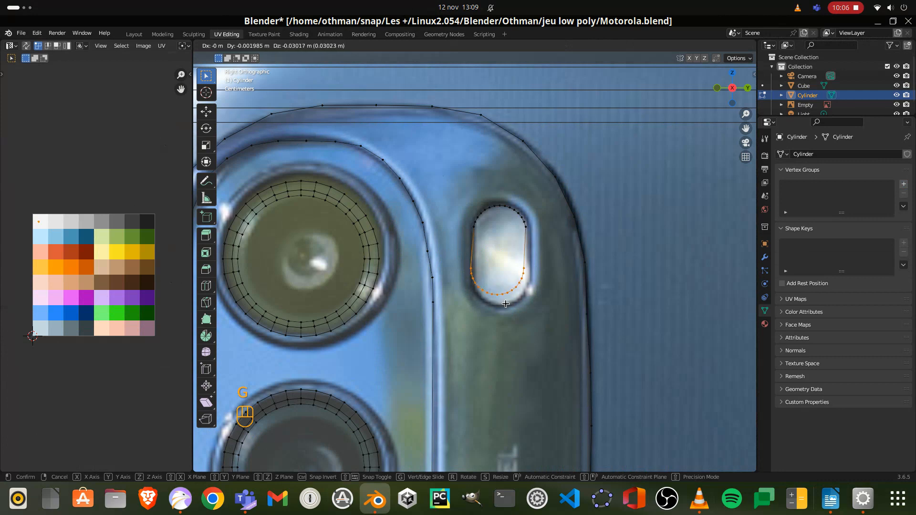
{"action": "key", "text": "z"}
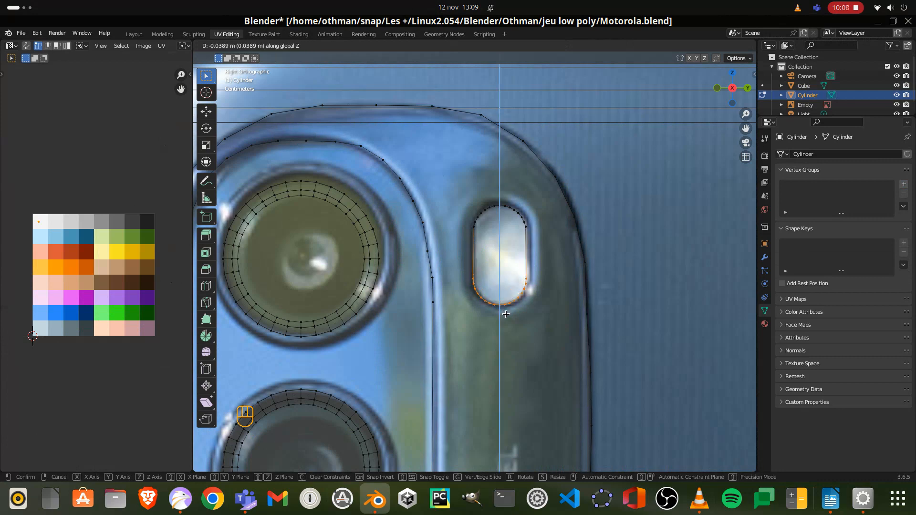
{"action": "left_click", "coordinate": [507, 313]}
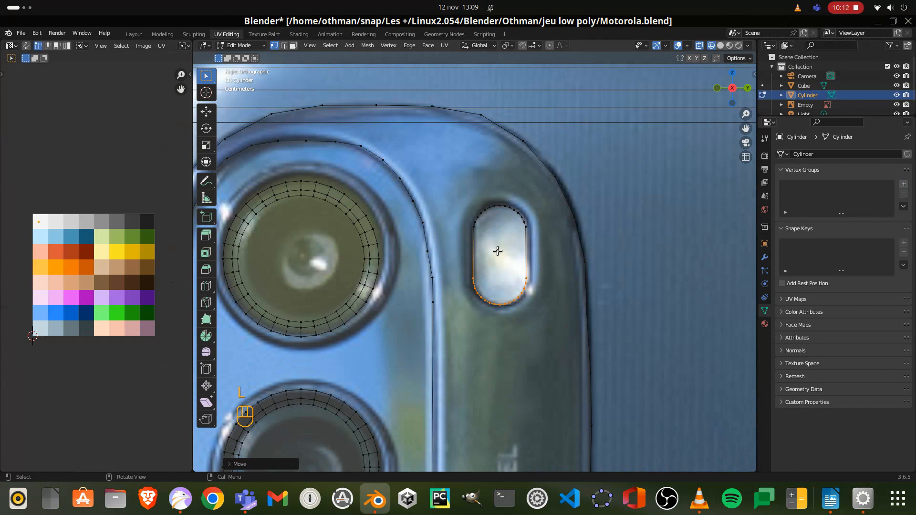
Step: Select the whole flash shape and shift it slightly to centre it over the flash in the reference photo
{"action": "key", "text": "l"}
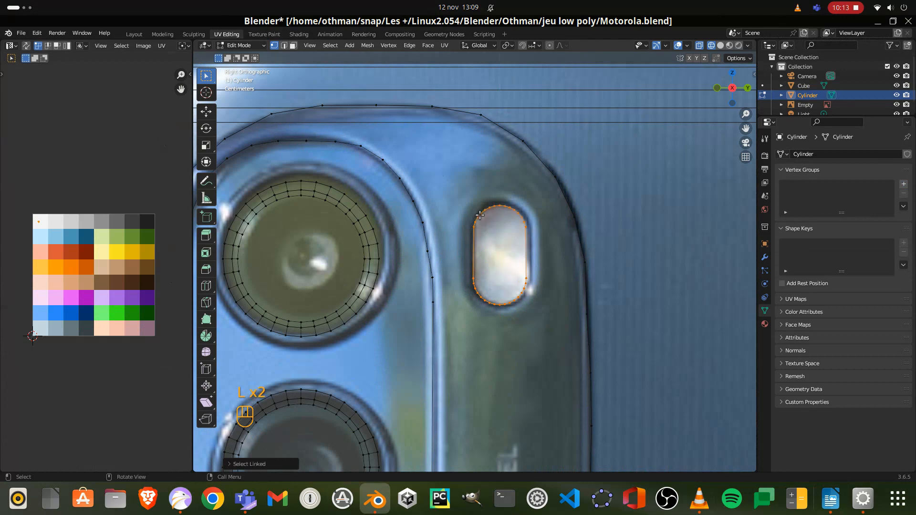
{"action": "key", "text": "g"}
{"action": "left_click", "coordinate": [511, 260]}
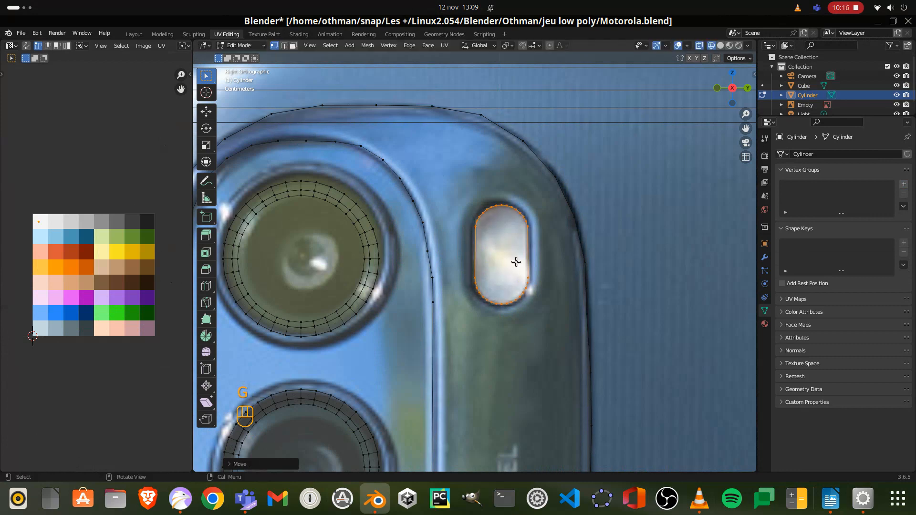
Step: Switch to face selection and select the flash cylinder's end face on the inner side of the phone
{"action": "middle_click_drag", "start_coordinate": [597, 261], "coordinate": [477, 278]}
{"action": "left_click", "coordinate": [294, 46]}
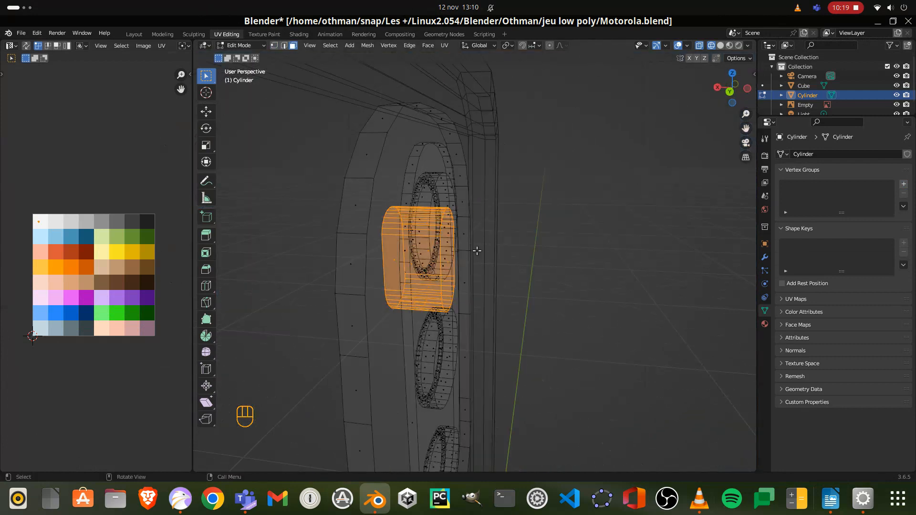
{"action": "left_click", "coordinate": [448, 253]}
{"action": "left_click", "coordinate": [442, 262]}
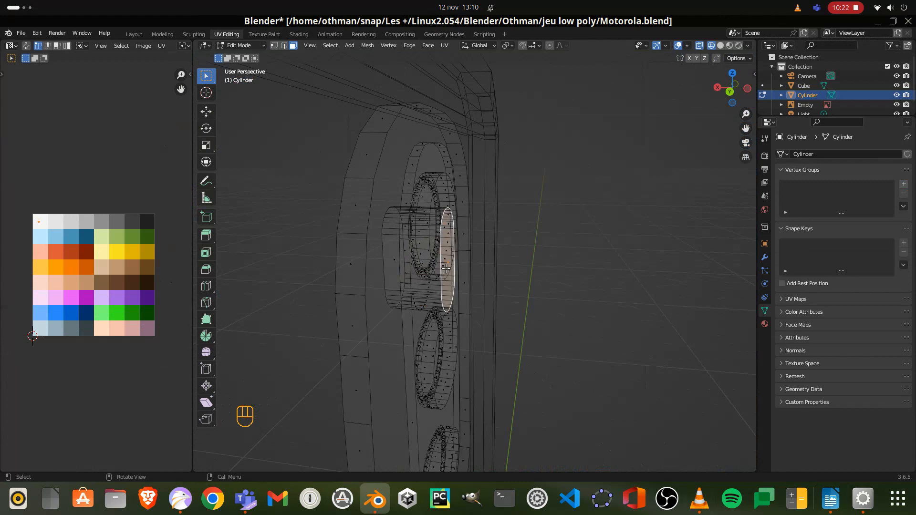
{"action": "middle_click_drag", "start_coordinate": [442, 262], "coordinate": [503, 260]}
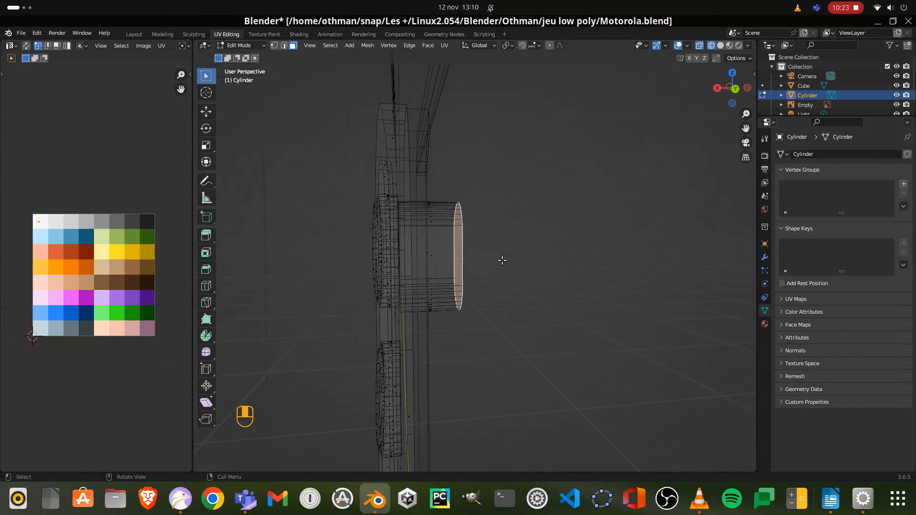
{"action": "key", "text": "KP_3"}
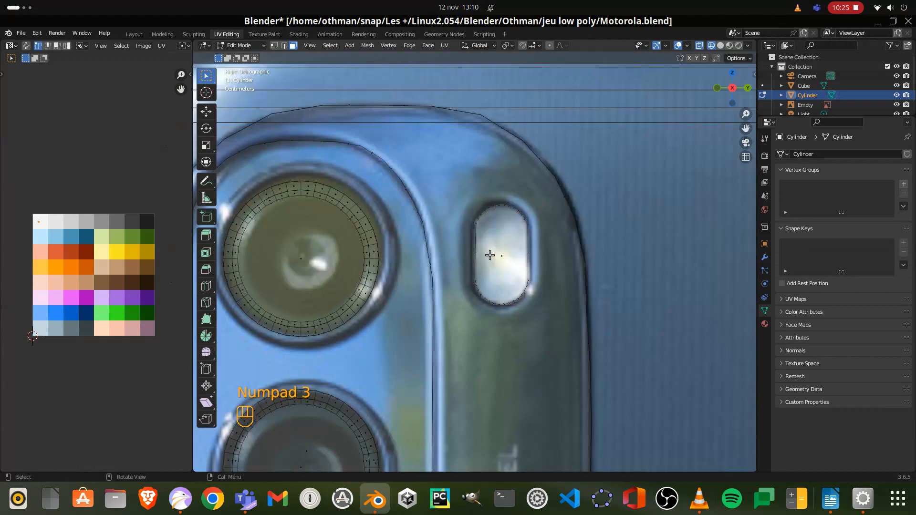
{"action": "key", "text": "KP_1"}
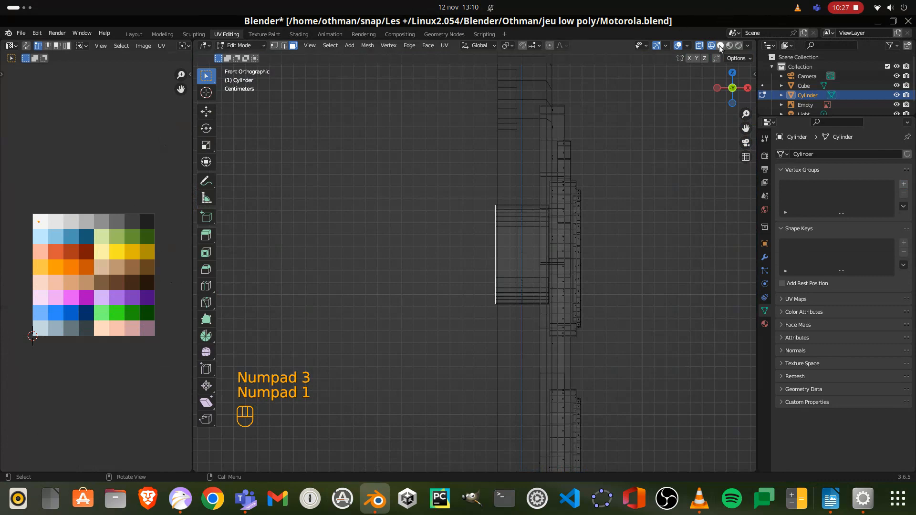
Step: Select the whole flash cylinder and move it outward about 0.016 m along X through the camera module's surface
{"action": "middle_click_drag", "start_coordinate": [682, 131], "coordinate": [492, 248]}
{"action": "key", "text": "l"}
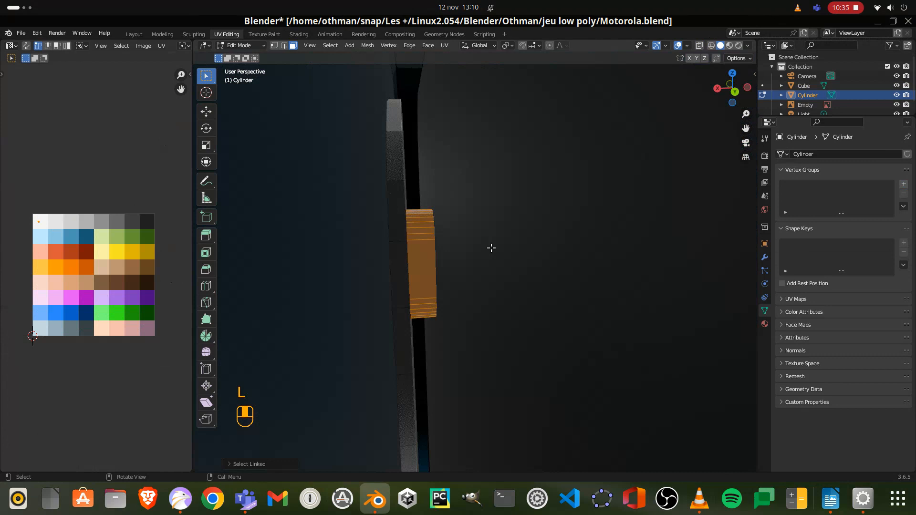
{"action": "middle_click_drag", "start_coordinate": [492, 249], "coordinate": [504, 264]}
{"action": "key", "text": "g"}
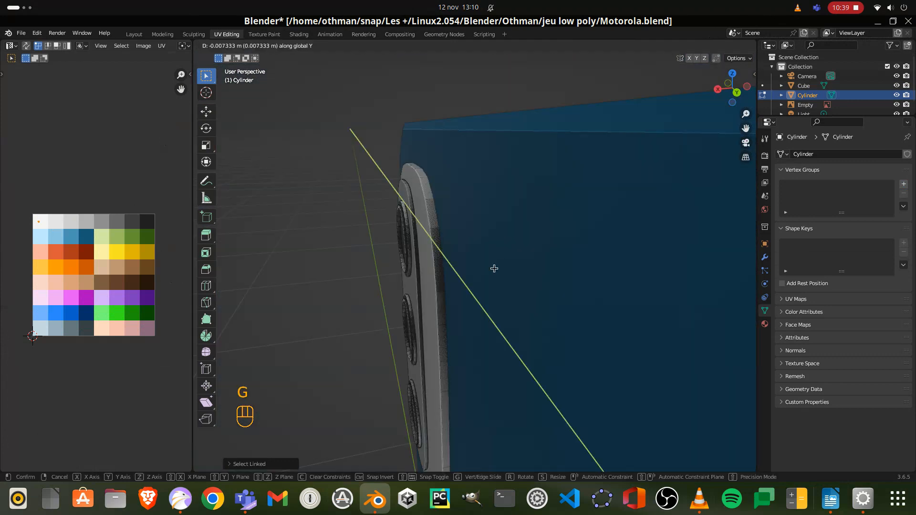
{"action": "key", "text": "x"}
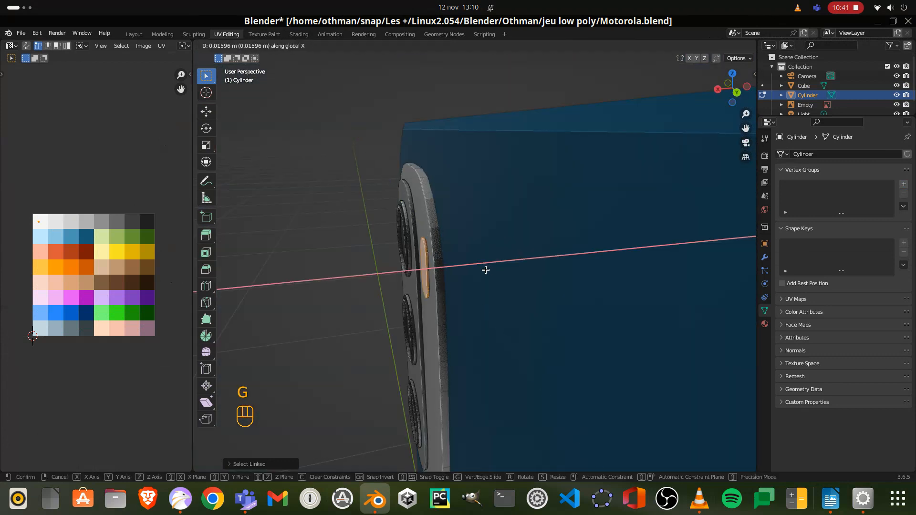
{"action": "left_click", "coordinate": [484, 271]}
Step: Fine-adjust the flash along X so it sits just proud of the camera module, keeping the whole shape selected
{"action": "middle_click_drag", "start_coordinate": [499, 271], "coordinate": [473, 276]}
{"action": "key", "text": "g"}
{"action": "key", "text": "x"}
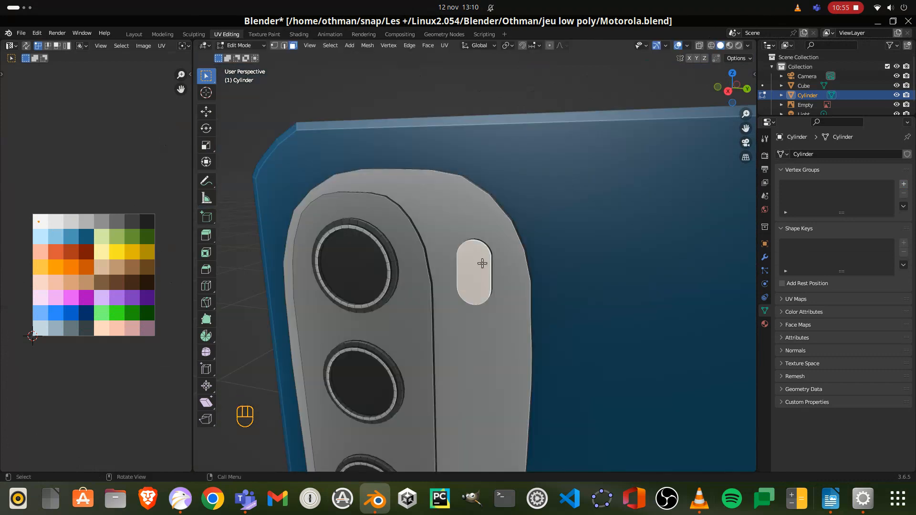
{"action": "key", "text": "l"}
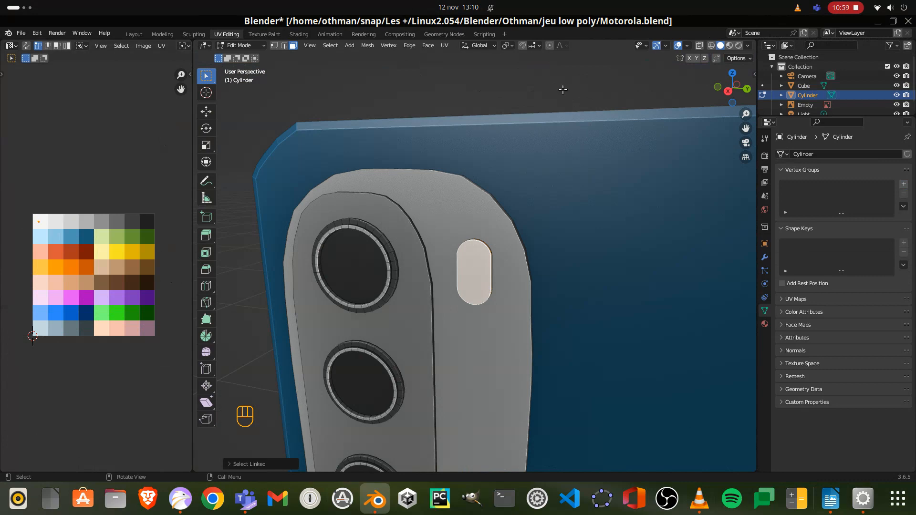
Step: Move the spare cylinder beside the phone onto the middle of its back and rotate it 90° about Y
{"action": "middle_click_drag", "start_coordinate": [571, 245], "coordinate": [594, 290]}
{"action": "scroll", "coordinate": [594, 290], "scroll_direction": "down", "scroll_amount": 3}
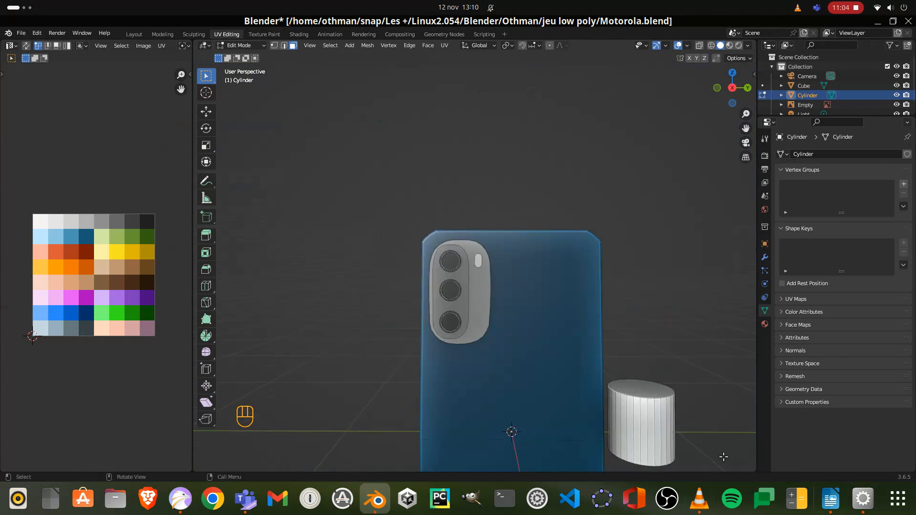
{"action": "key", "text": "l"}
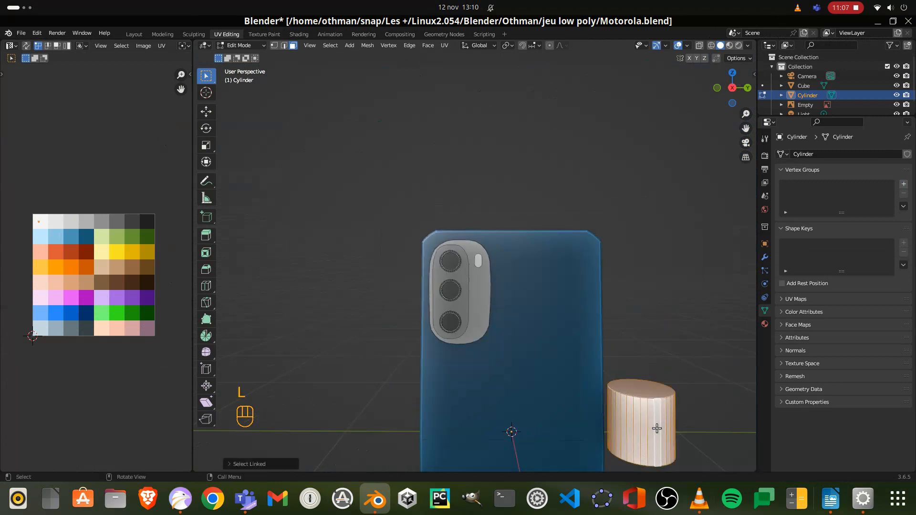
{"action": "key", "text": "KP_3"}
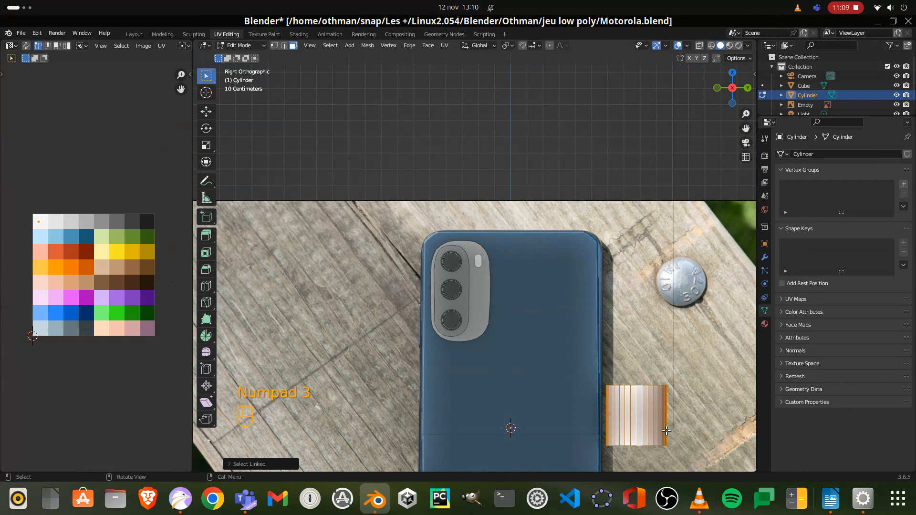
{"action": "key", "text": "g"}
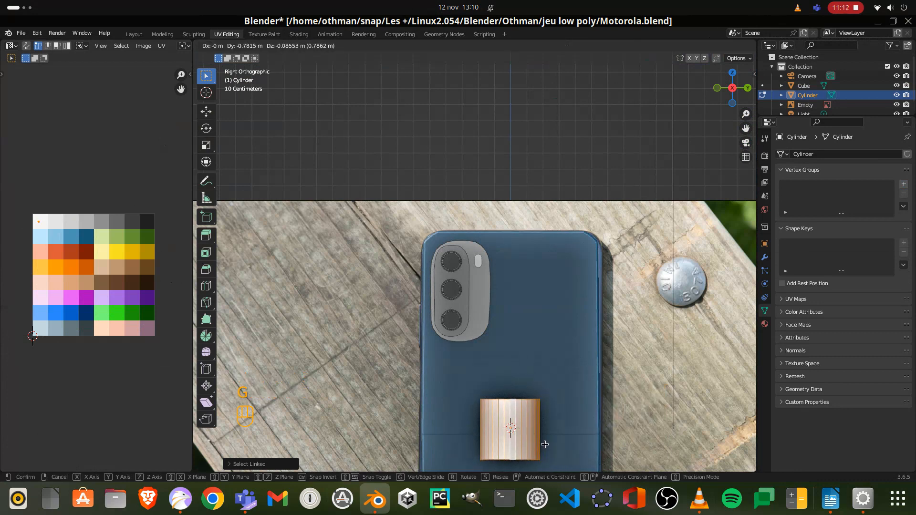
{"action": "left_click", "coordinate": [545, 445]}
{"action": "type", "text": "ry90"}
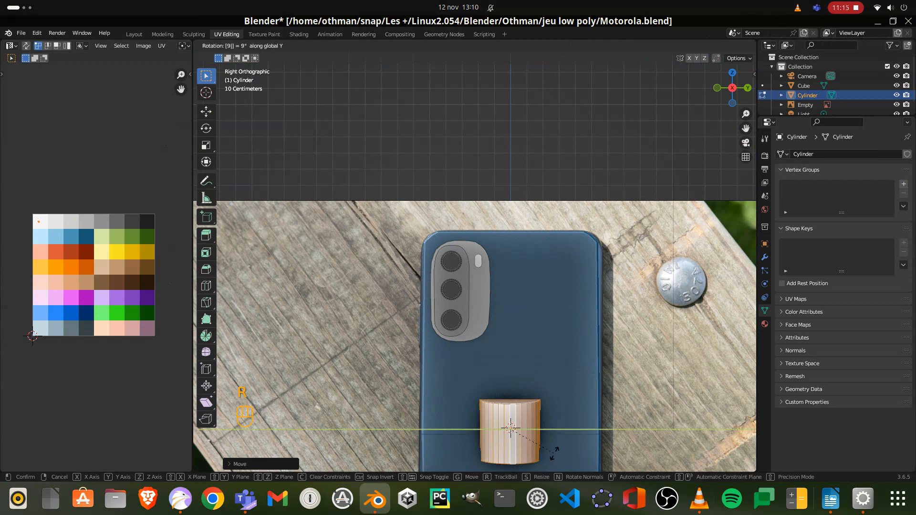
{"action": "key", "text": "Return"}
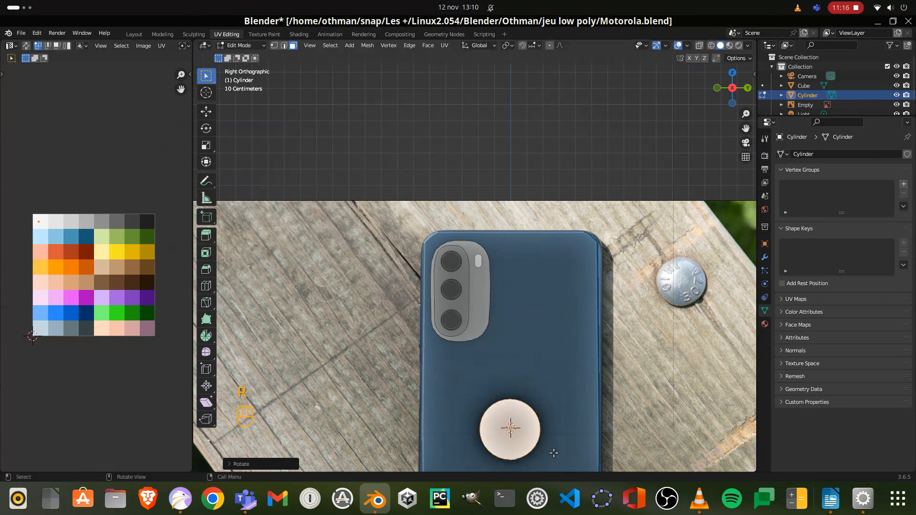
Step: Scale the rotated cylinder down and centre it over the round Motorola logo in the reference photo
{"action": "left_click", "coordinate": [712, 45]}
{"action": "middle_click_drag", "start_coordinate": [593, 336], "coordinate": [584, 256], "text": "shift"}
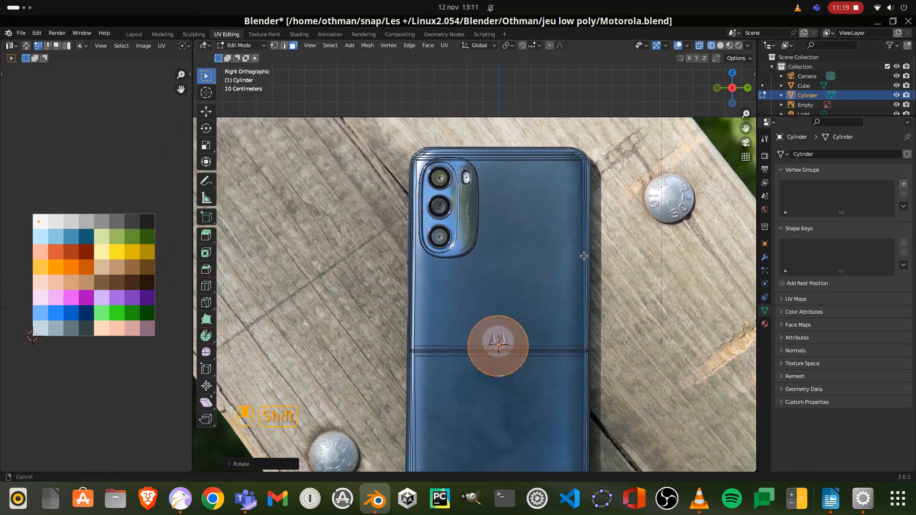
{"action": "scroll", "coordinate": [584, 257], "scroll_direction": "up", "scroll_amount": 2}
{"action": "key", "text": "s"}
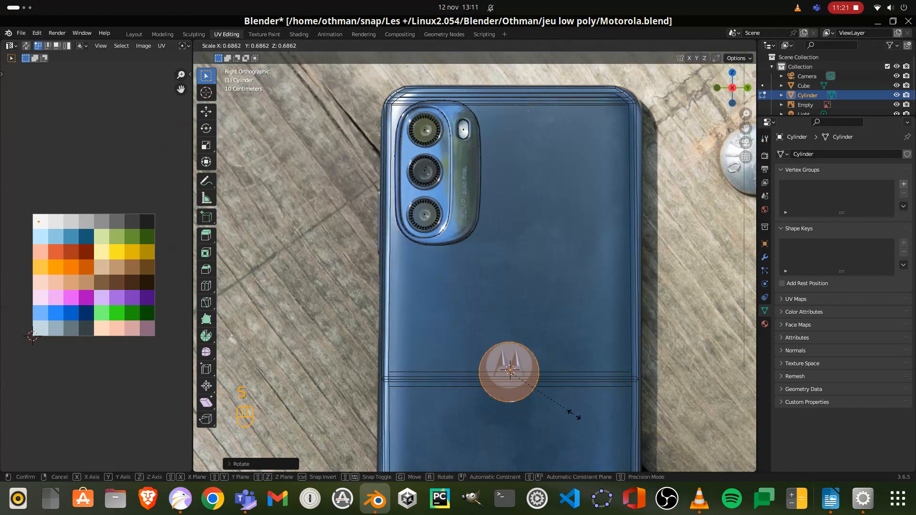
{"action": "left_click", "coordinate": [567, 407]}
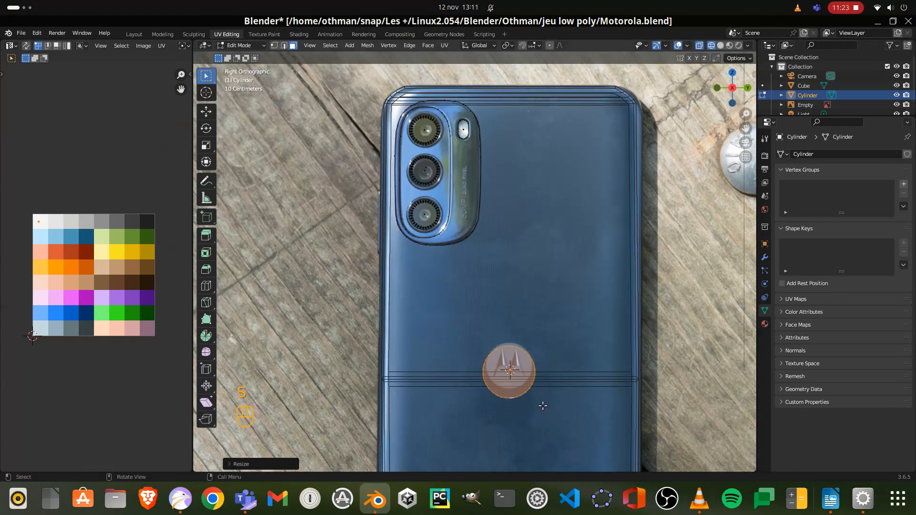
{"action": "key", "text": "g"}
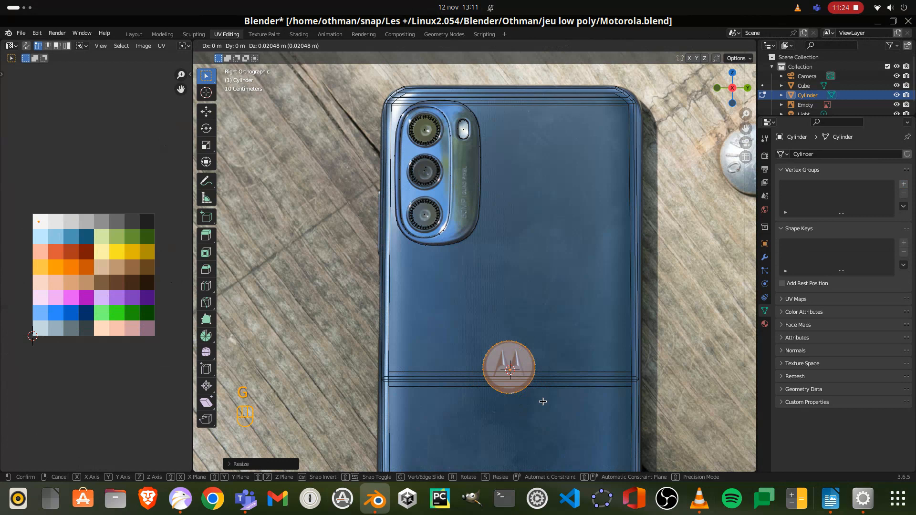
{"action": "left_click", "coordinate": [551, 410]}
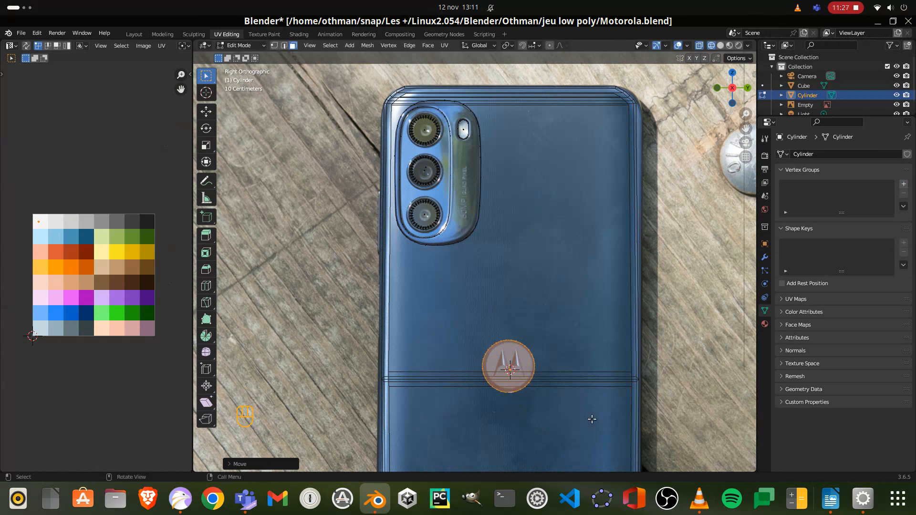
{"action": "key", "text": "s"}
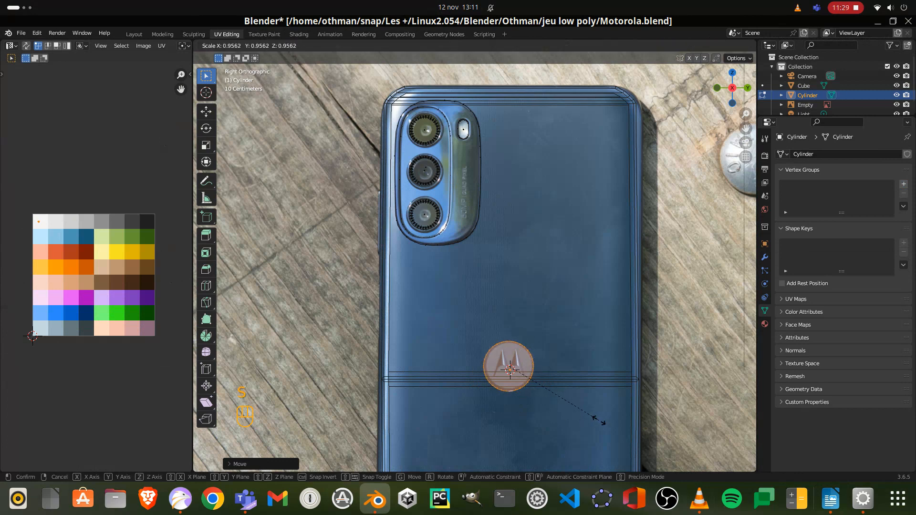
{"action": "left_click", "coordinate": [597, 420]}
Step: Select the logo cylinder's inner end face and move it about 0.09 m along X into the phone body
{"action": "middle_click_drag", "start_coordinate": [601, 372], "coordinate": [477, 392]}
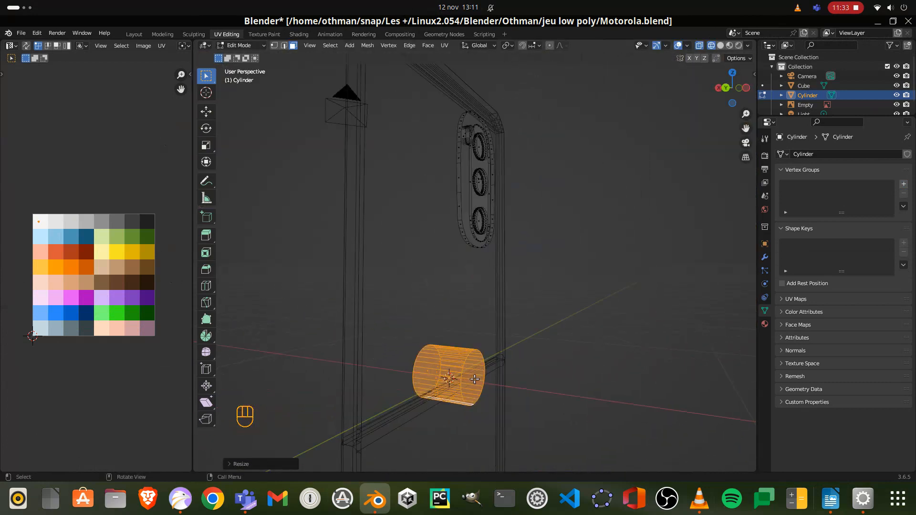
{"action": "left_click", "coordinate": [475, 393]}
{"action": "middle_click_drag", "start_coordinate": [531, 399], "coordinate": [594, 370]}
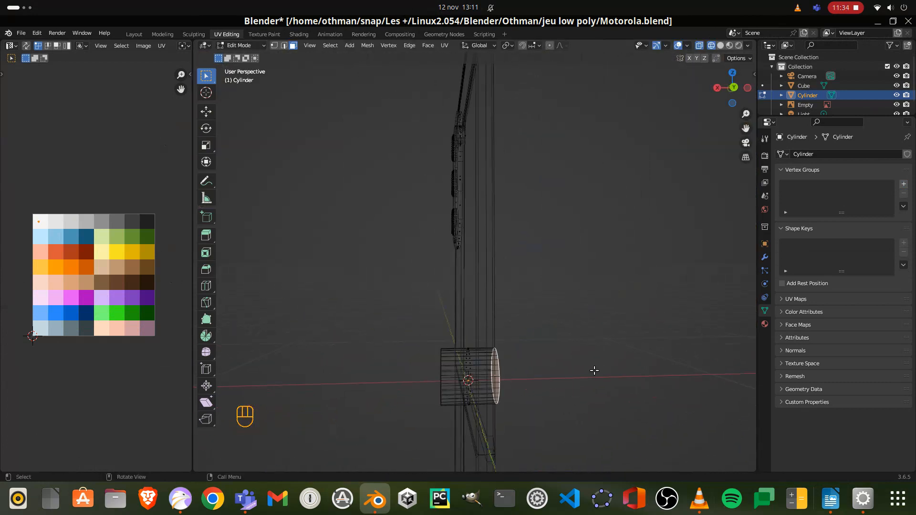
{"action": "left_click", "coordinate": [720, 45]}
{"action": "middle_click_drag", "start_coordinate": [628, 245], "coordinate": [612, 262]}
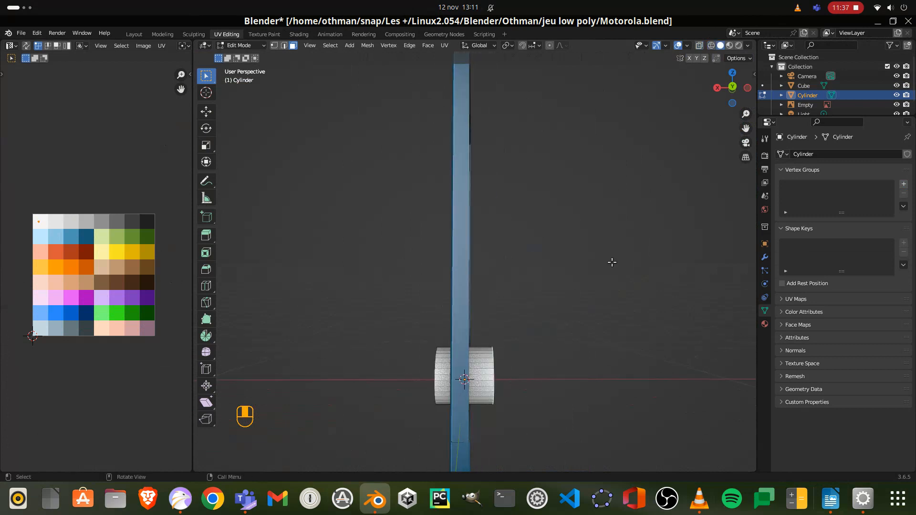
{"action": "key", "text": "KP_1"}
{"action": "key", "text": "g"}
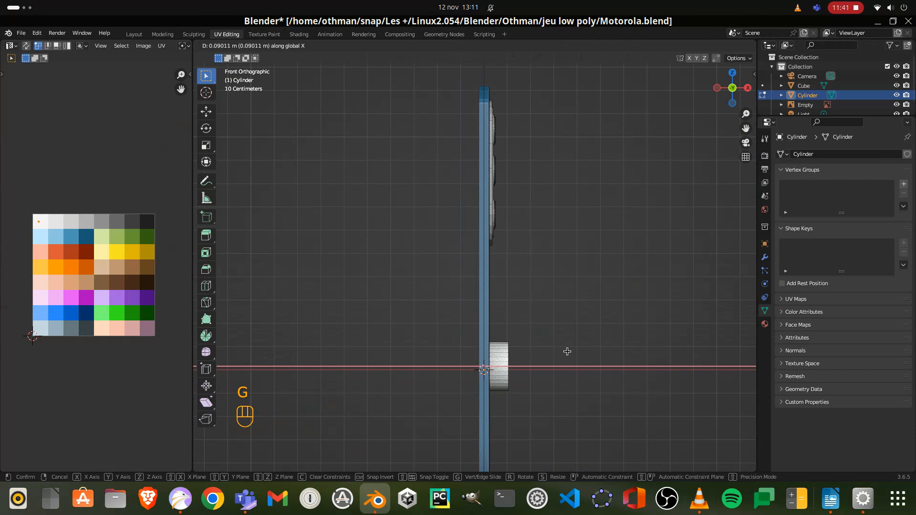
{"action": "left_click", "coordinate": [569, 352]}
Step: Move the logo cylinder's outer face about 0.08 m back along X to lie at the phone's back surface
{"action": "middle_click_drag", "start_coordinate": [515, 357], "coordinate": [520, 265]}
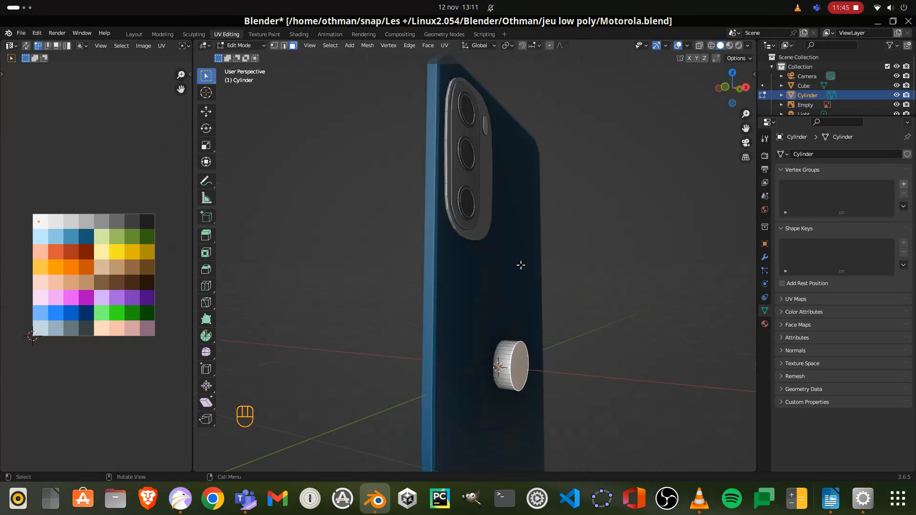
{"action": "key", "text": "KP_1"}
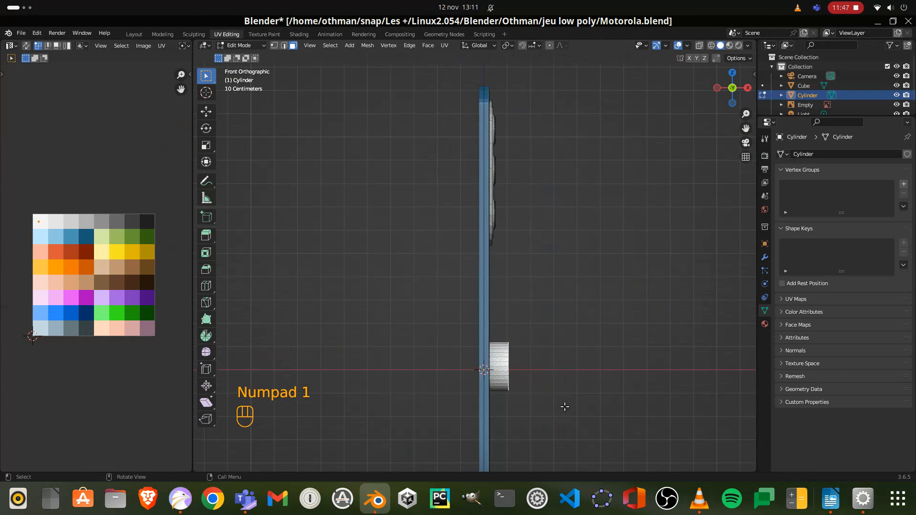
{"action": "key", "text": "g"}
{"action": "key", "text": "x"}
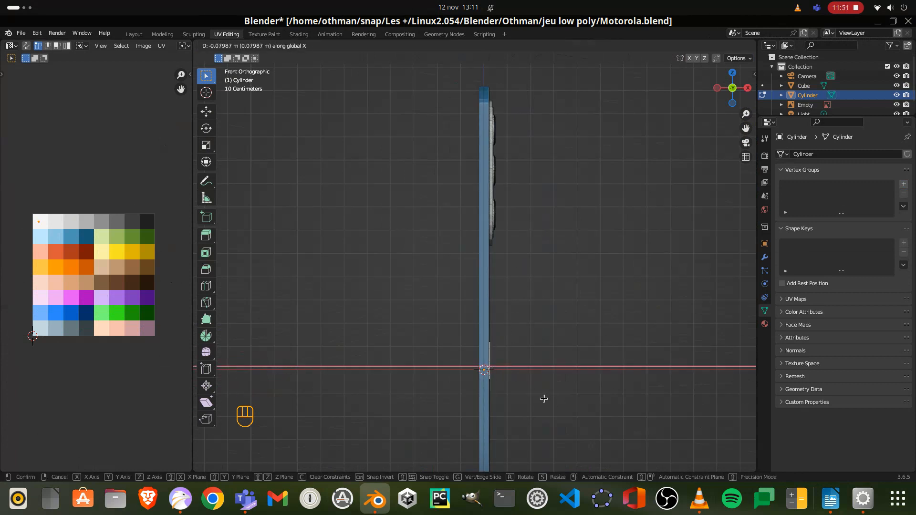
{"action": "left_click", "coordinate": [543, 398]}
Step: Raise the logo disc's outer face by 0.001 m along X above the phone's back
{"action": "middle_click_drag", "start_coordinate": [543, 398], "coordinate": [503, 391]}
{"action": "key", "text": "g"}
{"action": "key", "text": "x"}
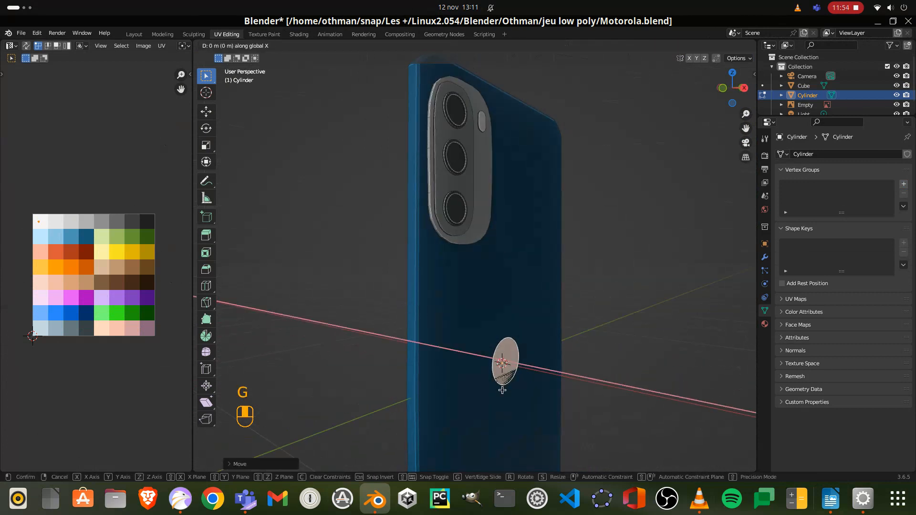
{"action": "type", "text": "0.1"}
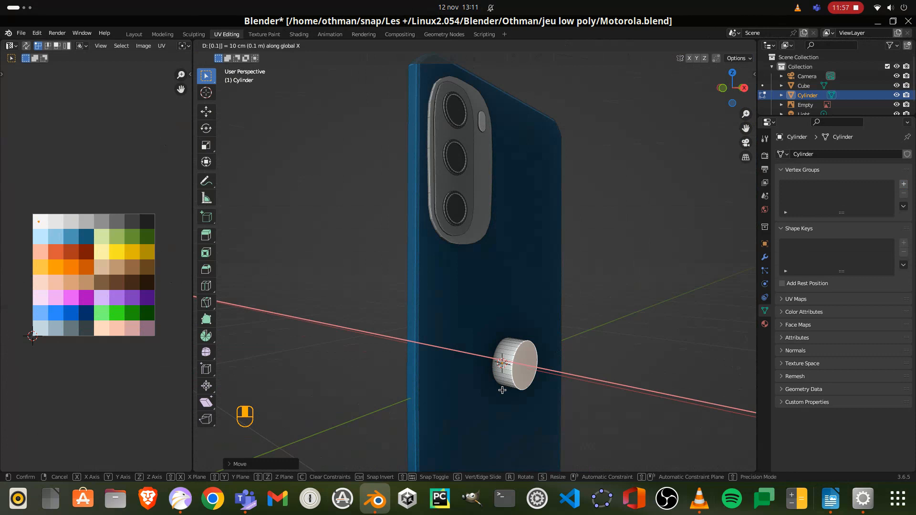
{"action": "key", "text": "BackSpace"}
{"action": "type", "text": "001"}
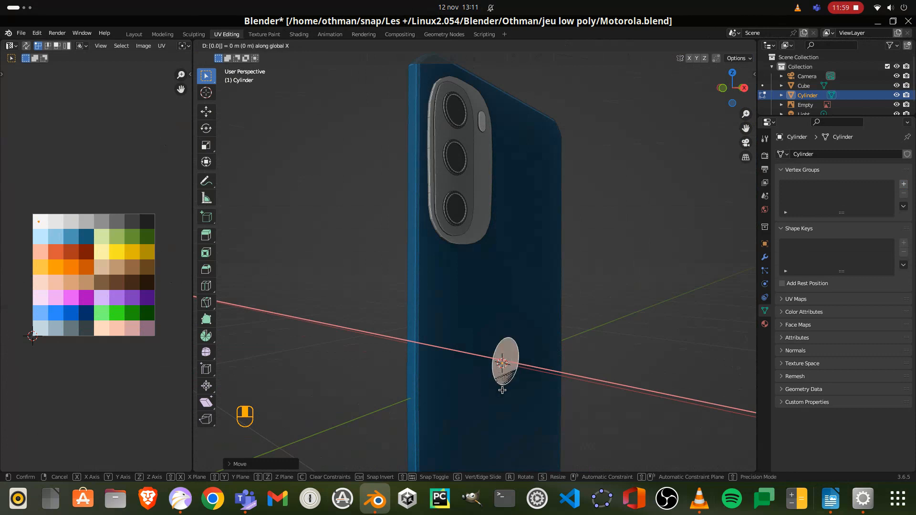
{"action": "key", "text": "Return"}
Step: Cut the M-shaped Motorola emblem outline into the logo disc's face with the Knife tool, tracing the reference photo
{"action": "middle_click_drag", "start_coordinate": [504, 392], "coordinate": [660, 324]}
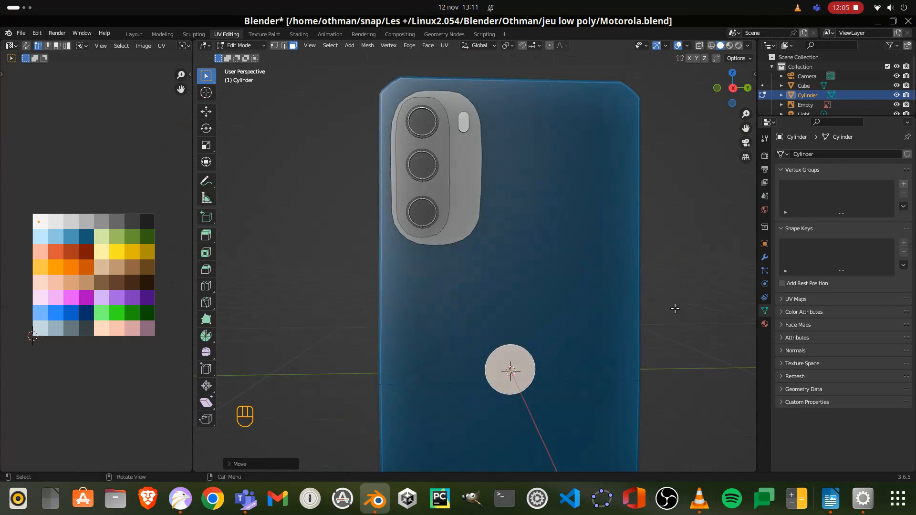
{"action": "middle_click_drag", "start_coordinate": [661, 309], "coordinate": [601, 304]}
{"action": "key", "text": "KP_3"}
{"action": "middle_click_drag", "start_coordinate": [557, 356], "coordinate": [519, 324], "text": "shift"}
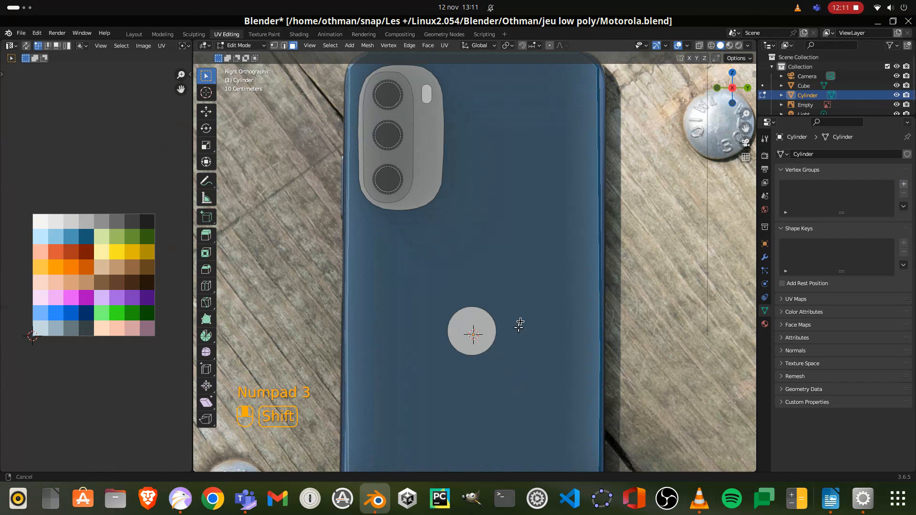
{"action": "scroll", "coordinate": [520, 325], "scroll_direction": "up", "scroll_amount": 3}
{"action": "key", "text": "k"}
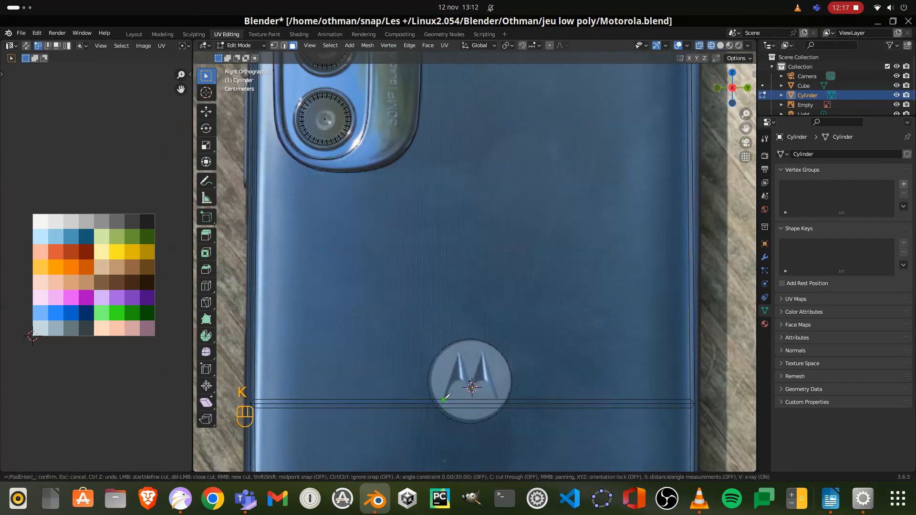
{"action": "left_click", "coordinate": [444, 400]}
{"action": "left_click", "coordinate": [466, 355]}
{"action": "left_click", "coordinate": [471, 383]}
{"action": "left_click", "coordinate": [482, 353]}
{"action": "left_click", "coordinate": [498, 399]}
{"action": "left_click", "coordinate": [479, 382]}
{"action": "left_click", "coordinate": [471, 389]}
{"action": "left_click", "coordinate": [458, 381]}
{"action": "key", "text": "Return"}
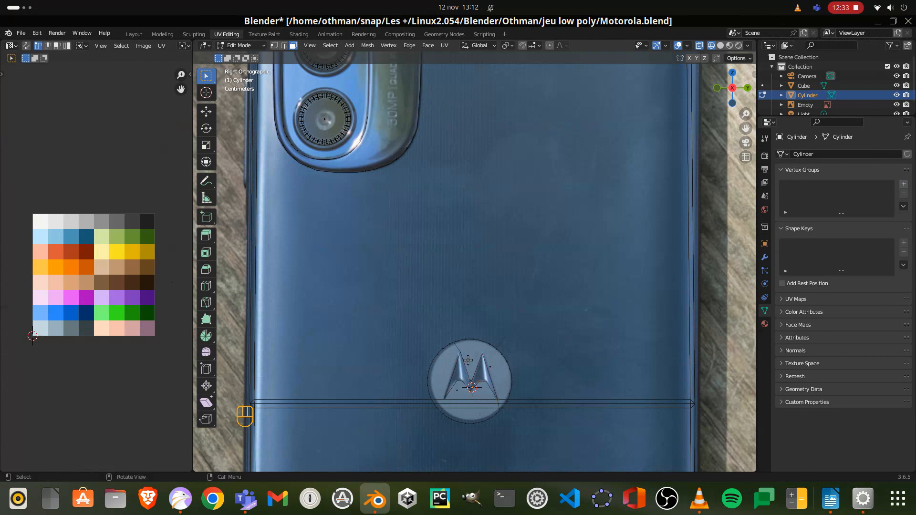
Step: Select the M-shaped face on the logo disc and extrude it slightly outward in solid shading
{"action": "left_click", "coordinate": [463, 377]}
{"action": "left_click", "coordinate": [460, 375]}
{"action": "left_click", "coordinate": [460, 374]}
{"action": "mouse_move", "coordinate": [485, 384]}
{"action": "middle_mouse_down"}
{"action": "mouse_move", "coordinate": [509, 370]}
{"action": "mouse_move", "coordinate": [467, 376]}
{"action": "mouse_move", "coordinate": [478, 386]}
{"action": "middle_mouse_up"}
{"action": "left_click", "coordinate": [467, 378]}
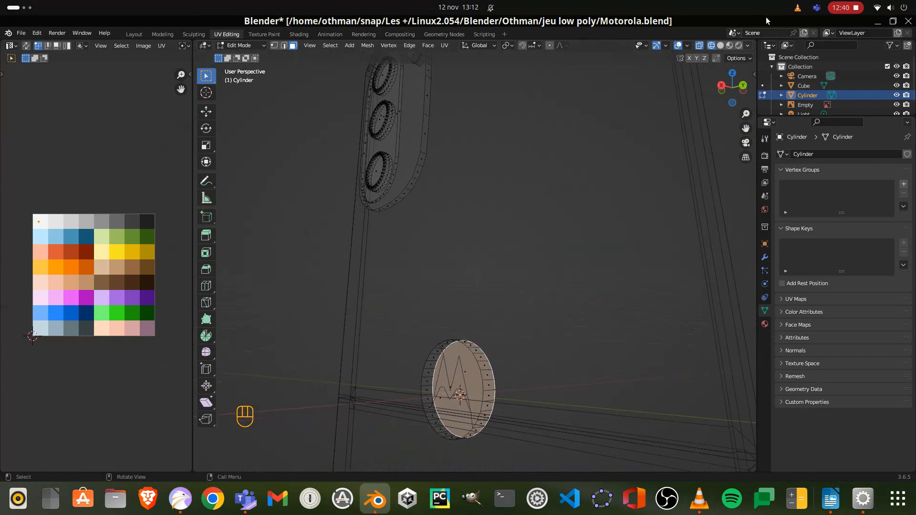
{"action": "left_click", "coordinate": [721, 45]}
{"action": "middle_click_drag", "start_coordinate": [516, 383], "coordinate": [539, 384]}
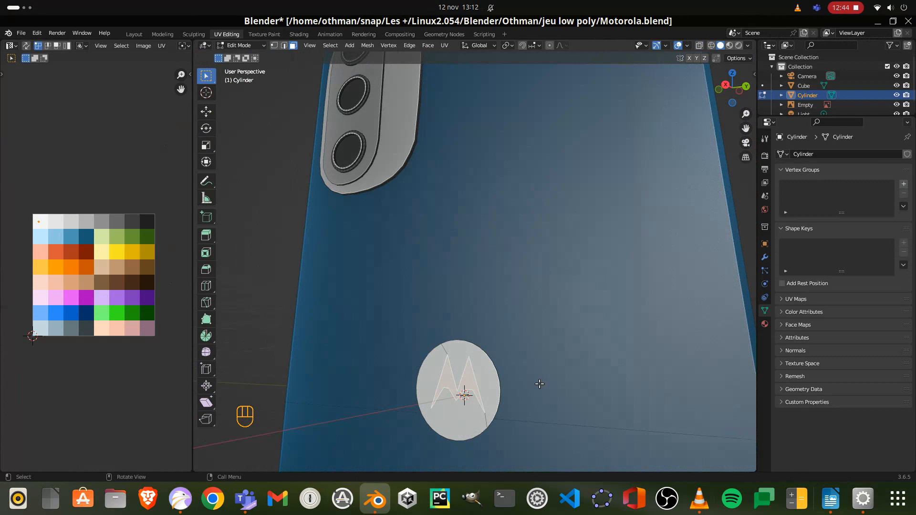
{"action": "key", "text": "e"}
{"action": "left_click", "coordinate": [537, 382]}
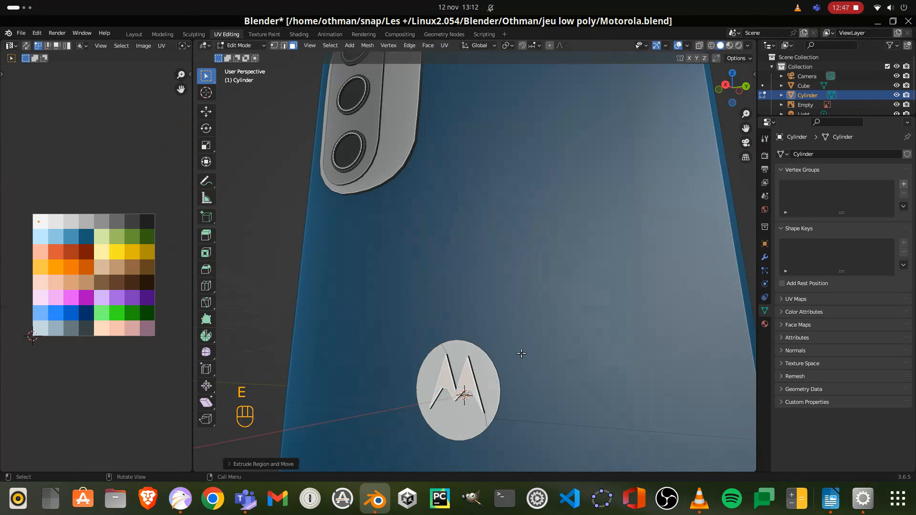
Step: Grow the selection from the M emblem to the whole logo disc and move its UVs onto a blue swatch of the palette
{"action": "key", "text": "shift+KP_Add"}
{"action": "key", "text": "shift+KP_Add"}
{"action": "key", "text": "shift+KP_Add"}
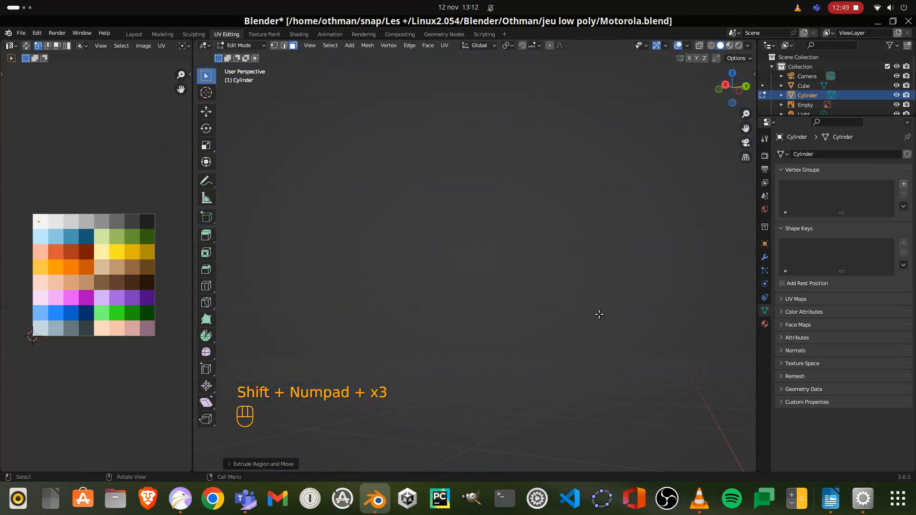
{"action": "scroll", "coordinate": [595, 317], "scroll_direction": "down", "scroll_amount": 8}
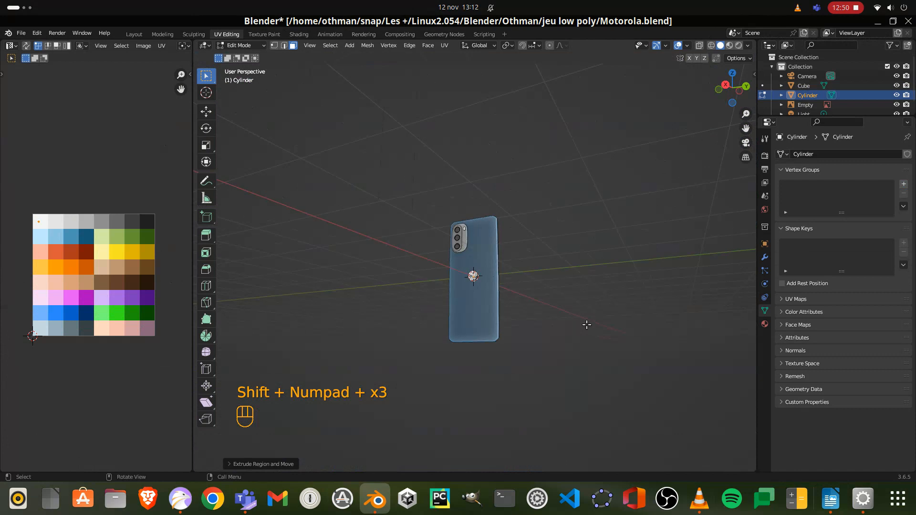
{"action": "scroll", "coordinate": [586, 324], "scroll_direction": "up", "scroll_amount": 11}
{"action": "key", "text": "ctrl+KP_Add"}
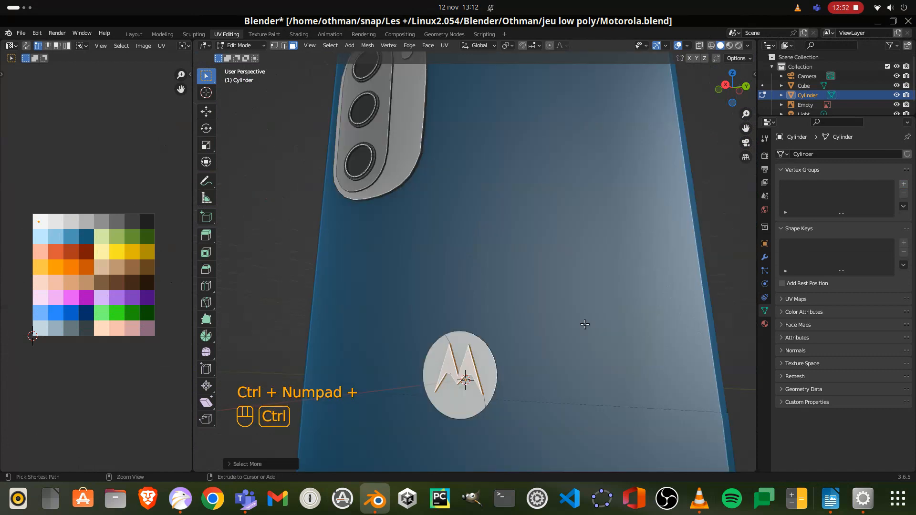
{"action": "key", "text": "ctrl+KP_Add"}
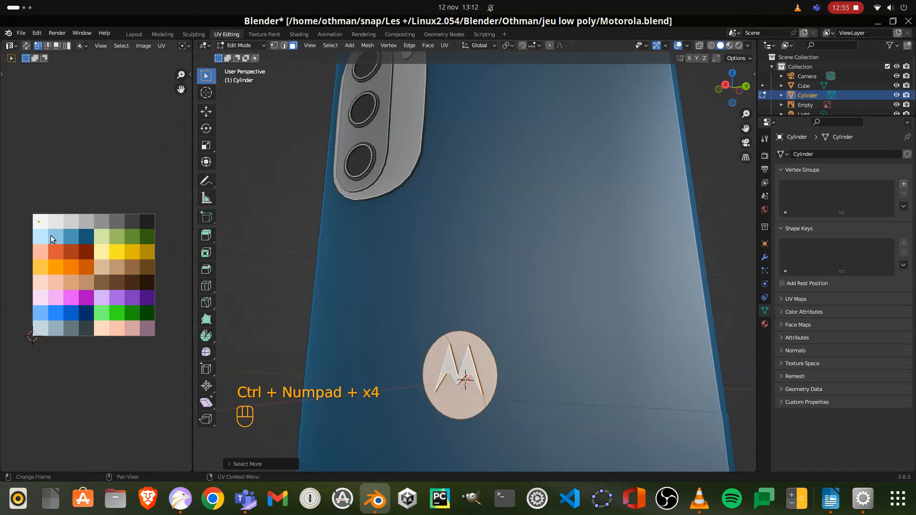
{"action": "key", "text": "g"}
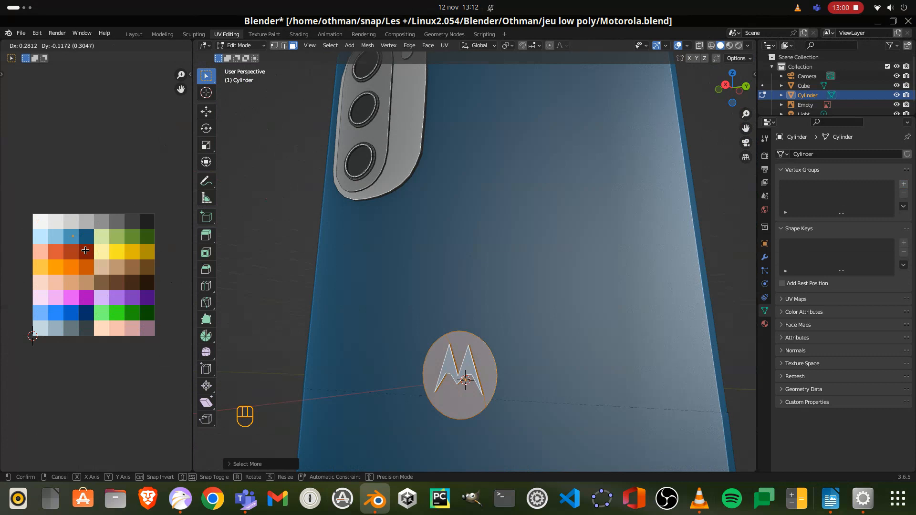
{"action": "left_click", "coordinate": [103, 324]}
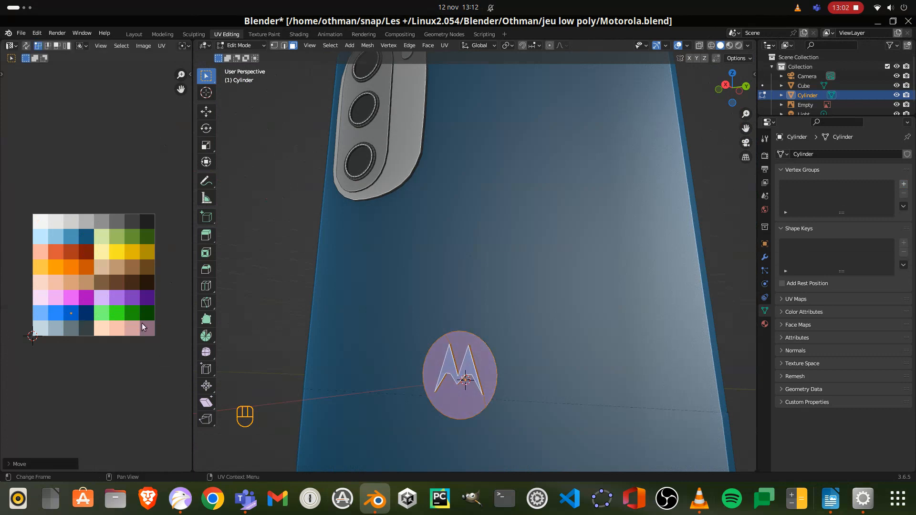
Step: Select the phone body together with the camera and logo object in Object Mode and rotate them slightly
{"action": "left_click", "coordinate": [477, 320]}
{"action": "middle_click_drag", "start_coordinate": [476, 321], "coordinate": [590, 339]}
{"action": "scroll", "coordinate": [495, 323], "scroll_direction": "down", "scroll_amount": 5}
{"action": "key", "text": "Tab"}
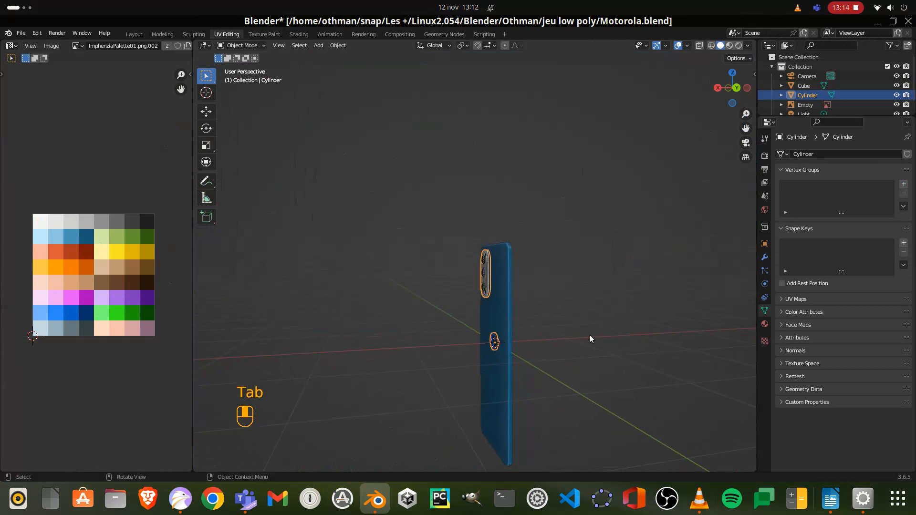
{"action": "left_click", "coordinate": [502, 311], "text": "shift"}
{"action": "middle_click_drag", "start_coordinate": [503, 310], "coordinate": [550, 338]}
{"action": "key", "text": "r"}
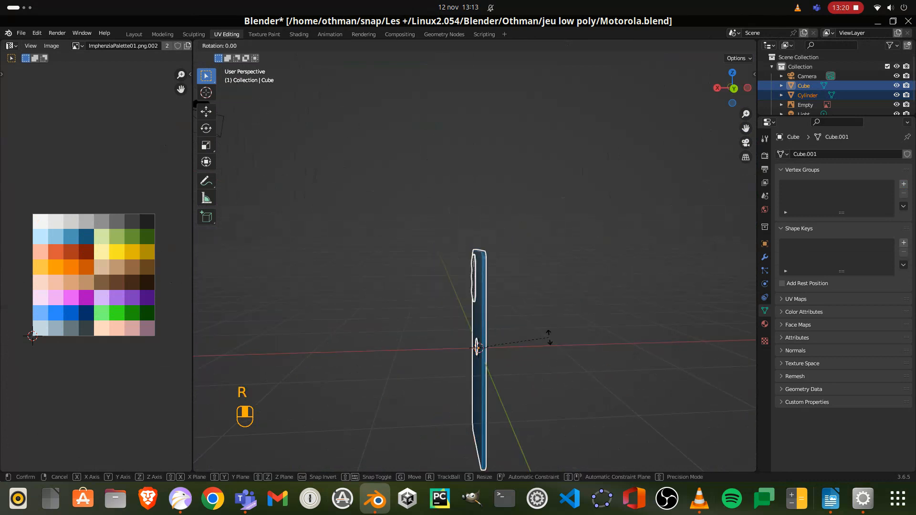
{"action": "left_click", "coordinate": [567, 319]}
{"action": "middle_click_drag", "start_coordinate": [567, 318], "coordinate": [505, 346]}
{"action": "middle_click_drag", "start_coordinate": [447, 344], "coordinate": [731, 406]}
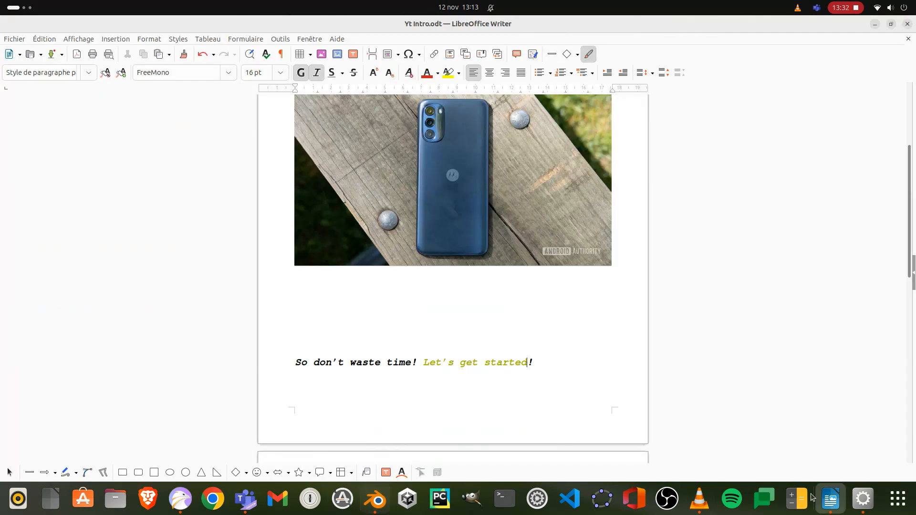
Step: Switch to the Yt Intro.odt document in LibreOffice Writer and view its closing thank-you message
{"action": "scroll", "coordinate": [622, 388], "scroll_direction": "down", "scroll_amount": 9}
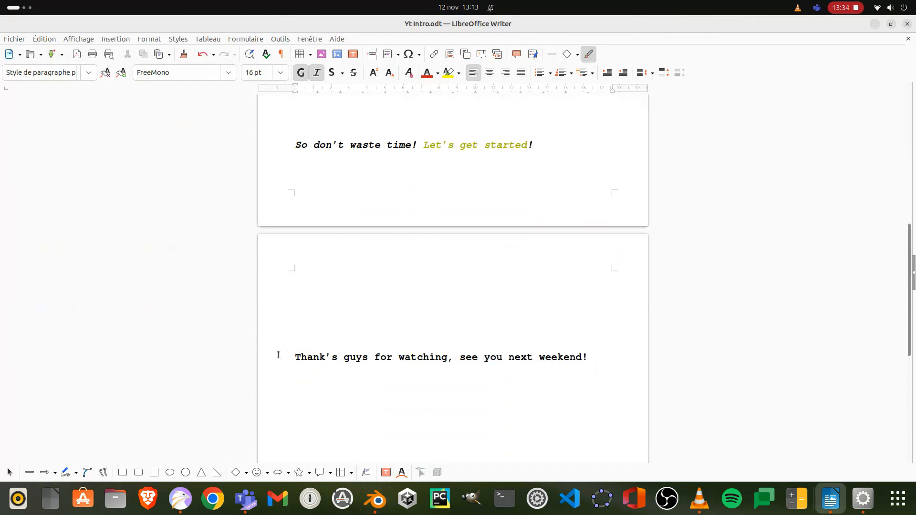